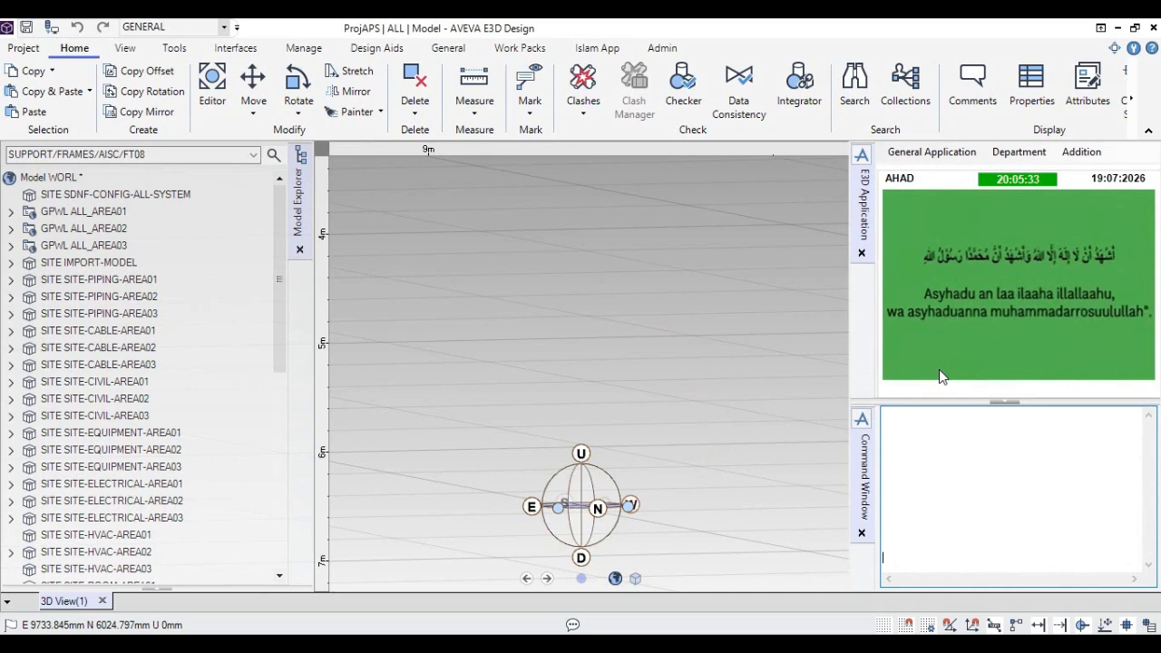
Step: Switch the modelling discipline from General to SUPPORTS
click(222, 28)
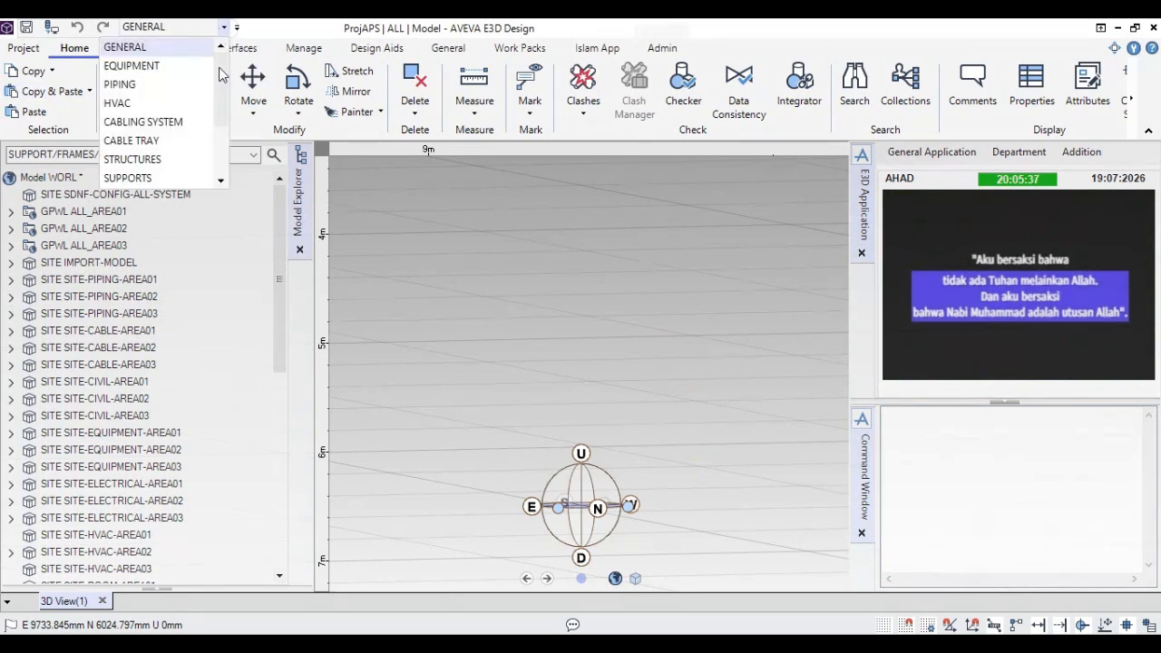
scroll(221, 78, down, 1)
scroll(221, 85, down, 4)
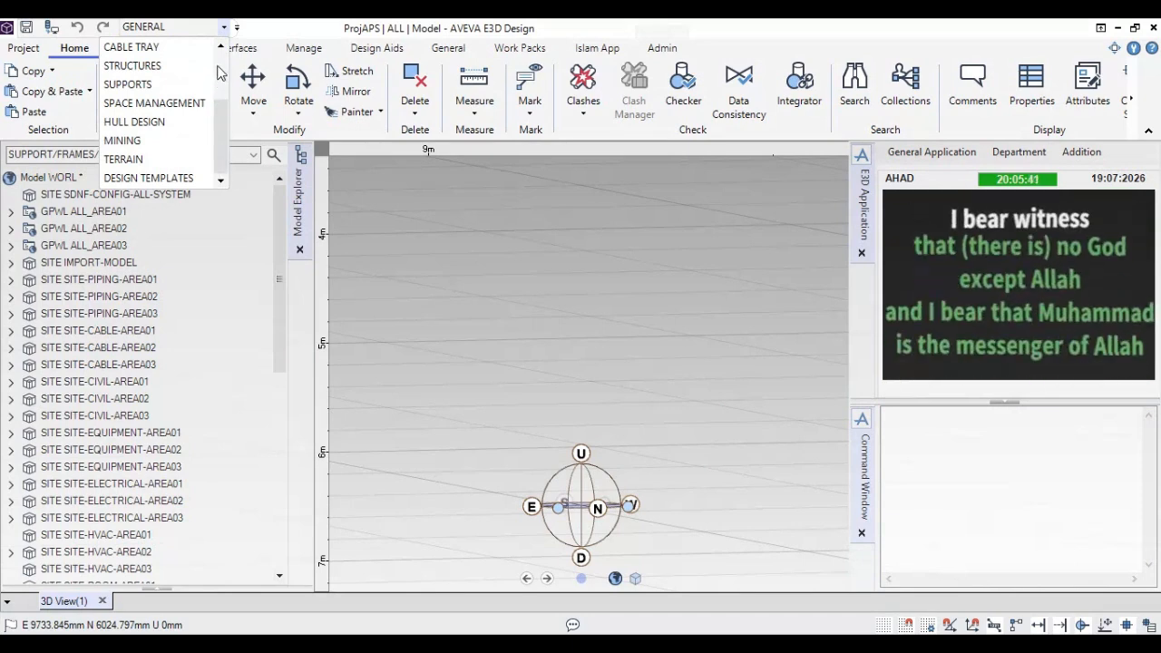
click(142, 85)
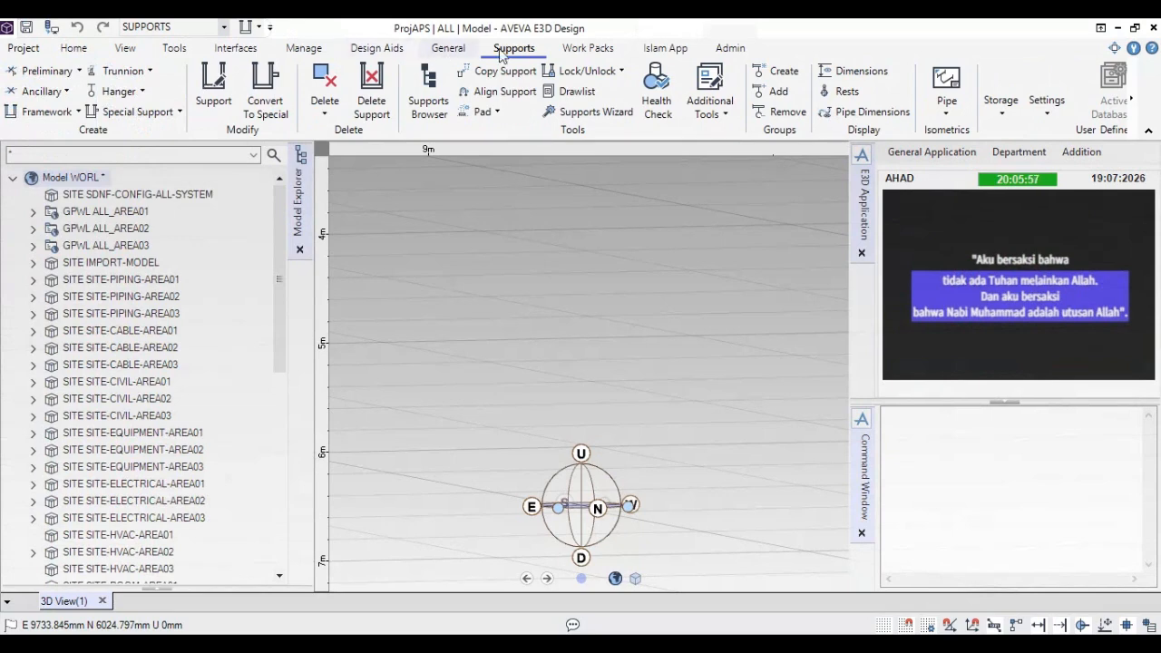
Step: Open the supports application defaults and select SUPPORT/FRAMES/AISC as the framework template
click(1047, 116)
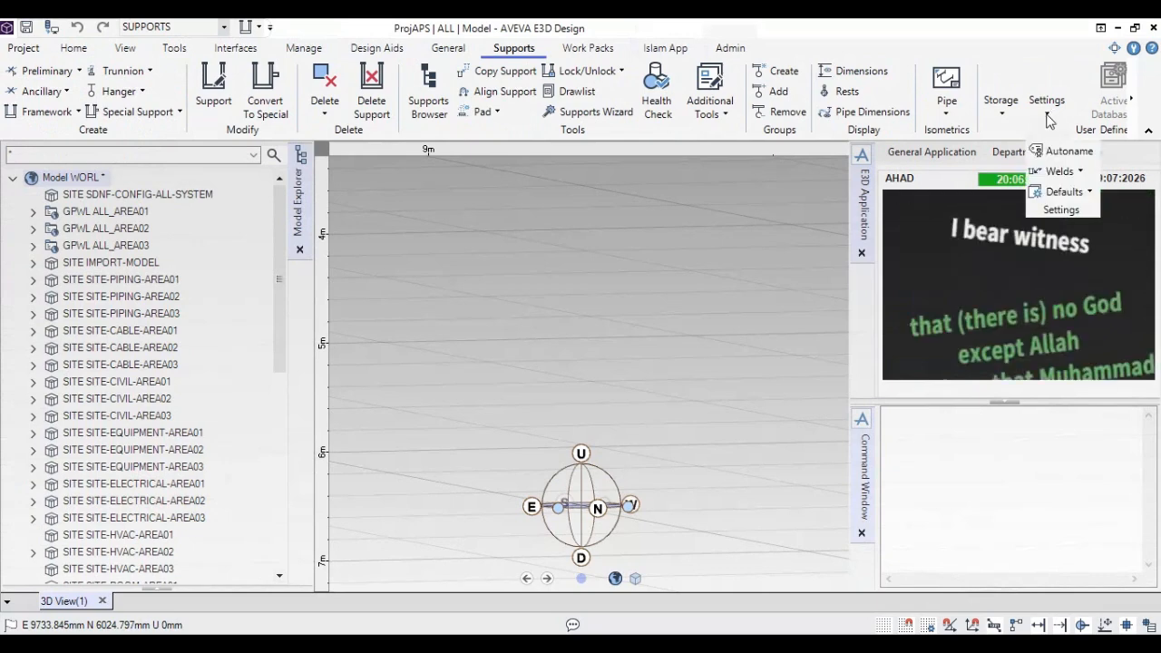
click(1062, 194)
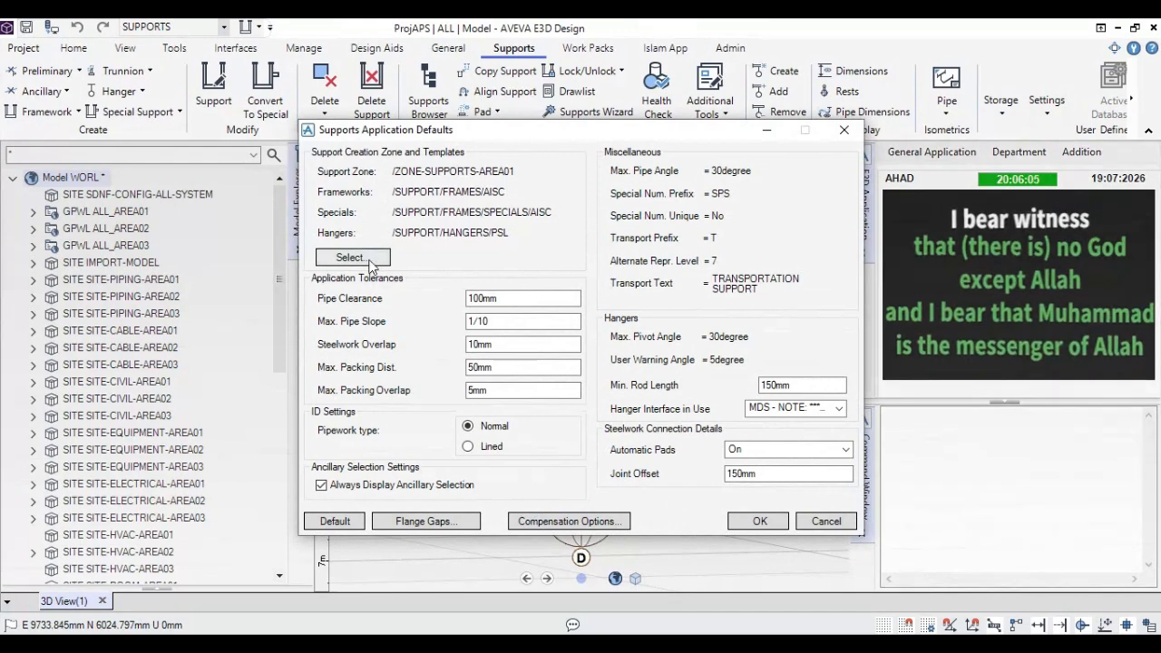
click(366, 258)
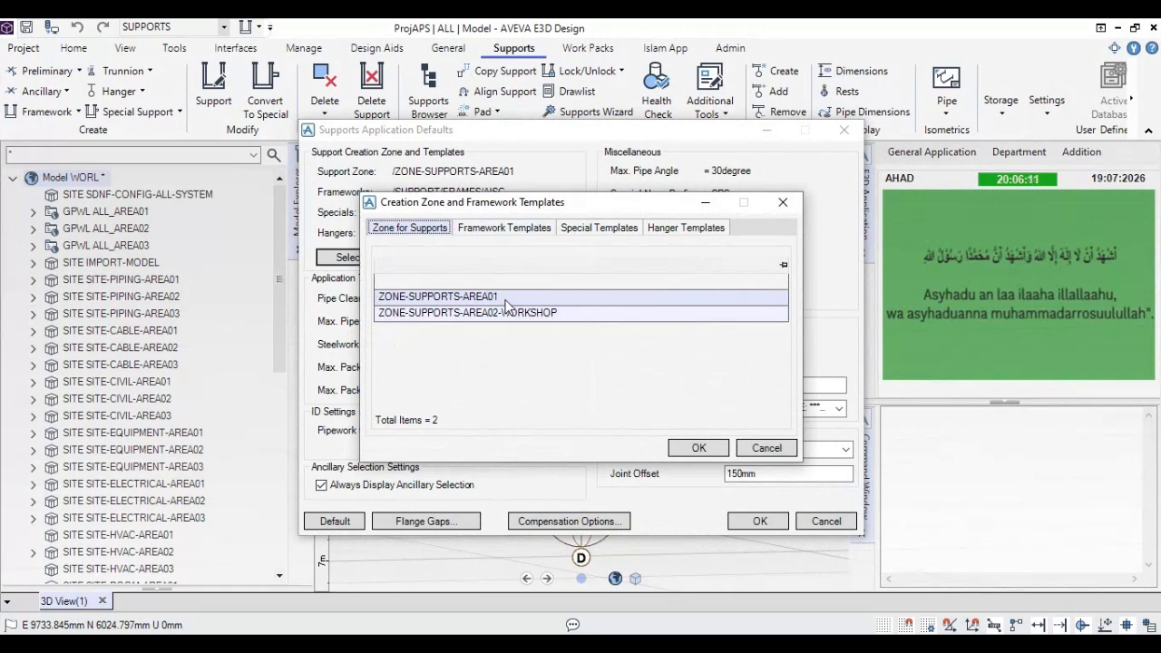
click(515, 232)
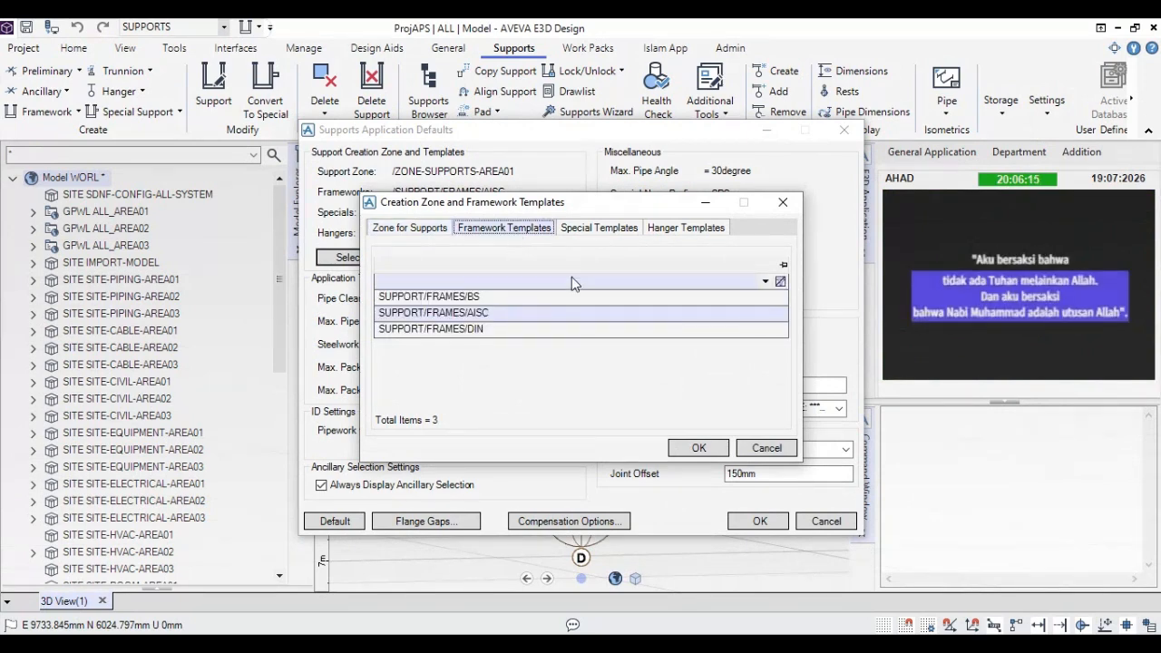
click(471, 314)
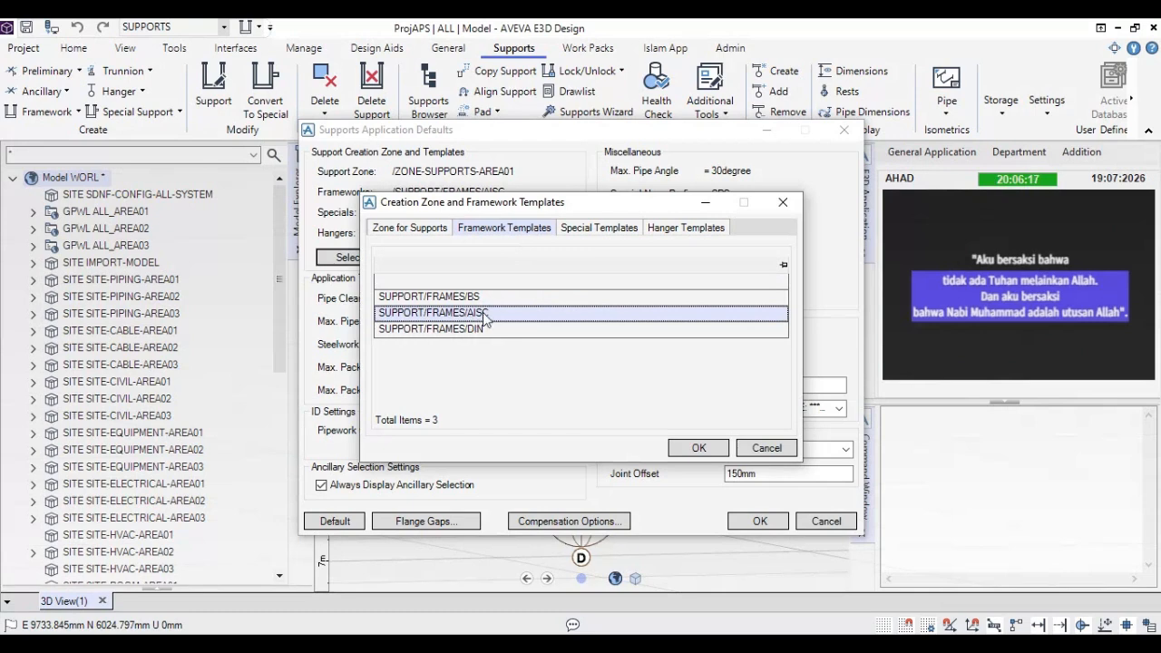
Step: Review the special templates, hanger templates and support creation zone, and accept the supports application defaults
click(621, 232)
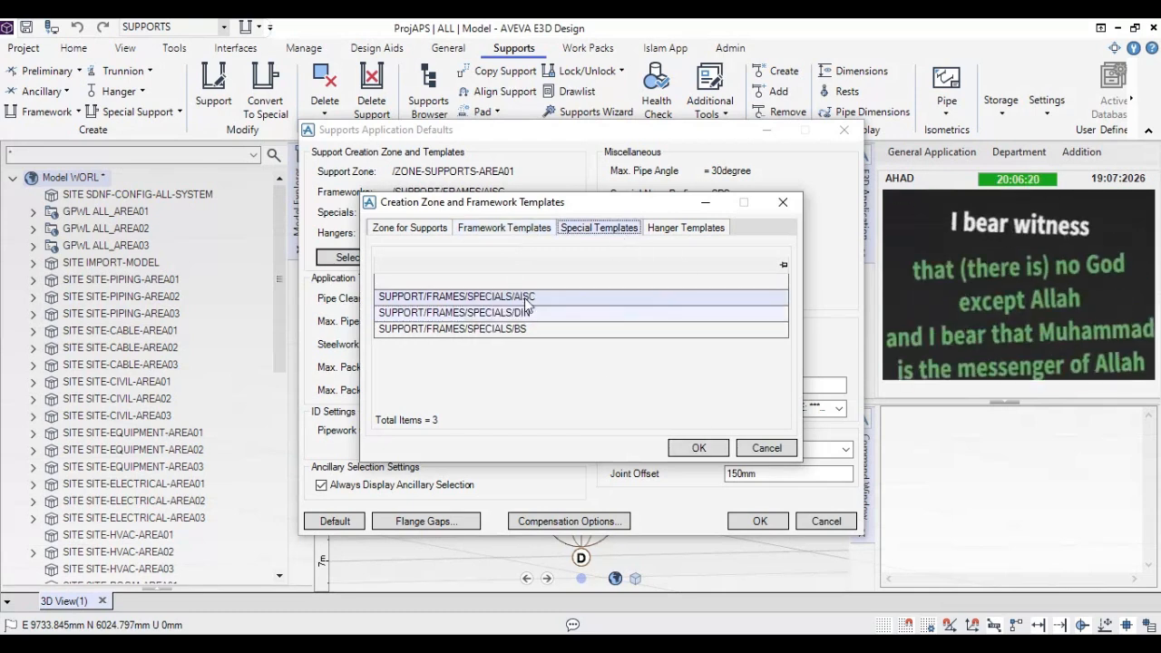
click(691, 232)
click(635, 232)
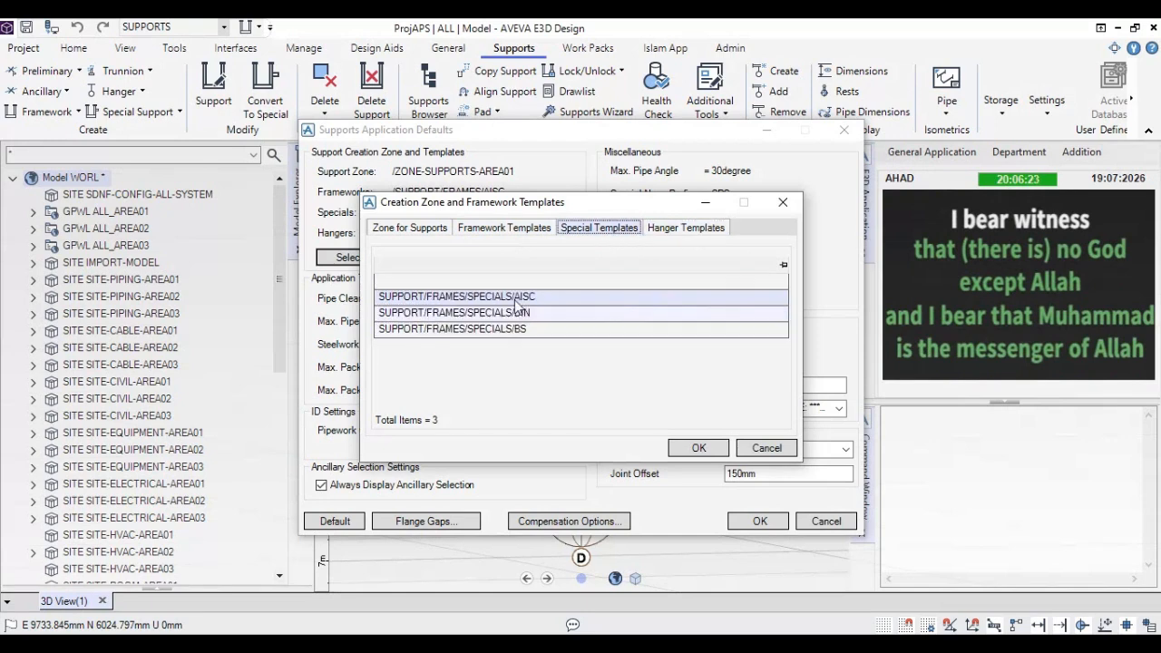
click(522, 231)
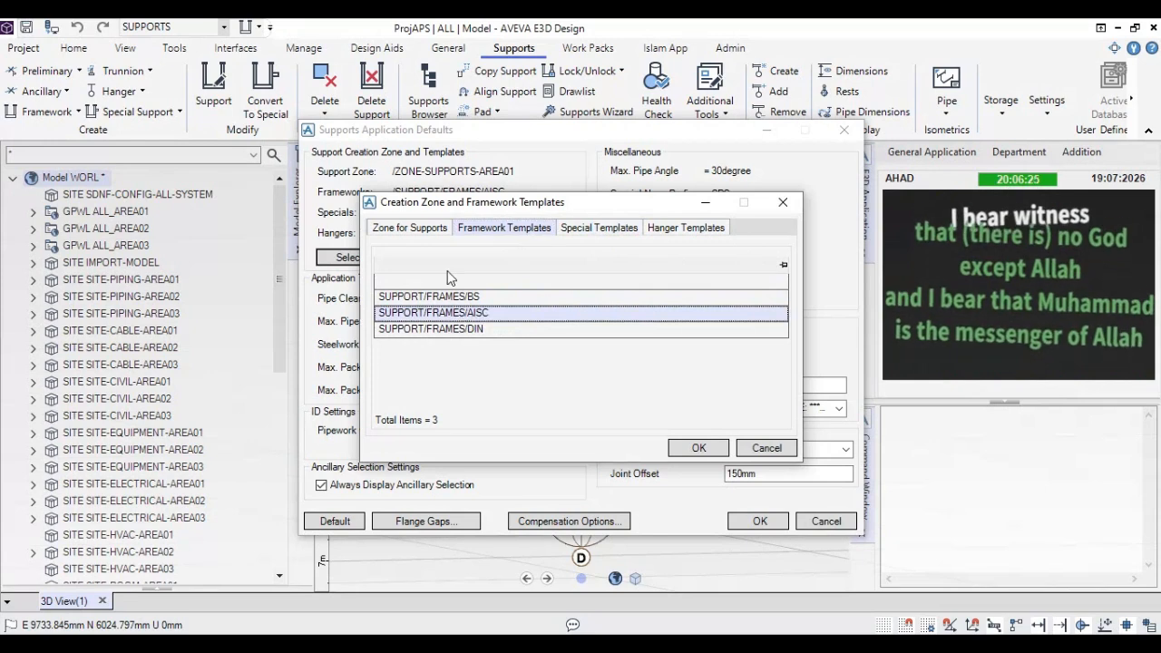
click(410, 227)
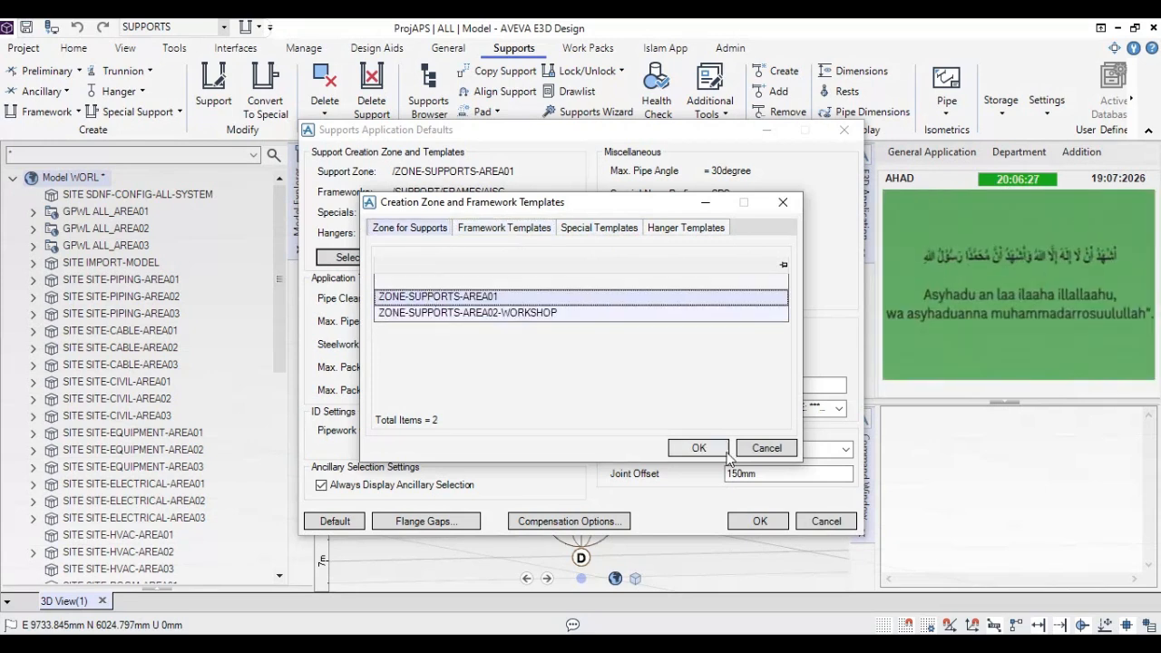
click(699, 448)
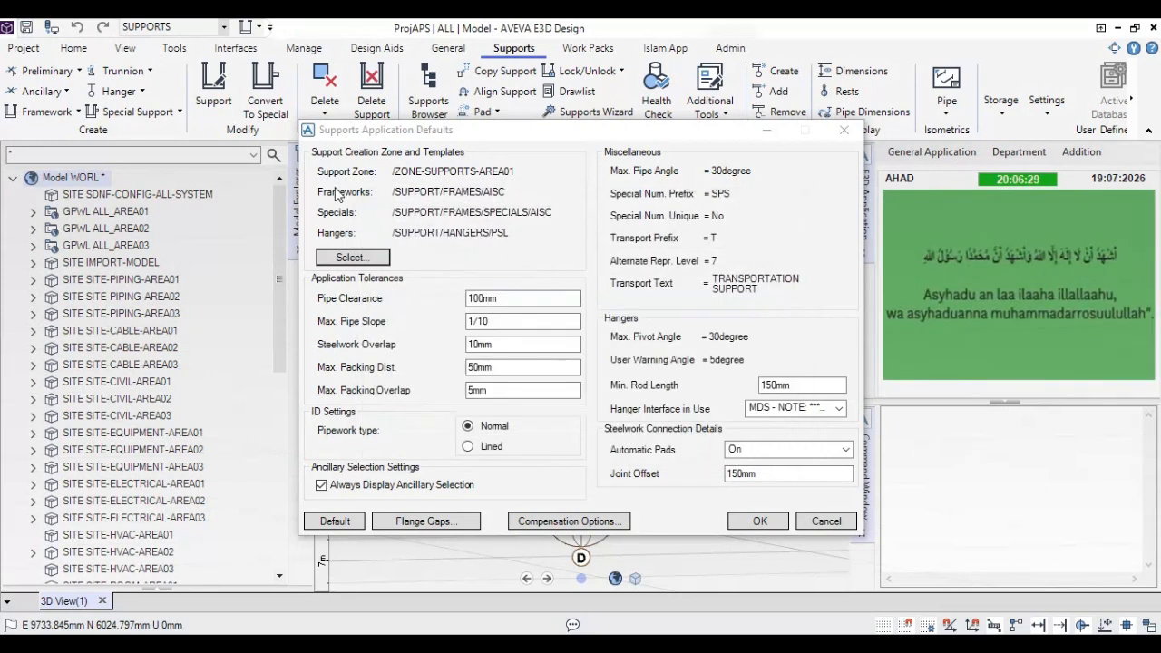
click(753, 521)
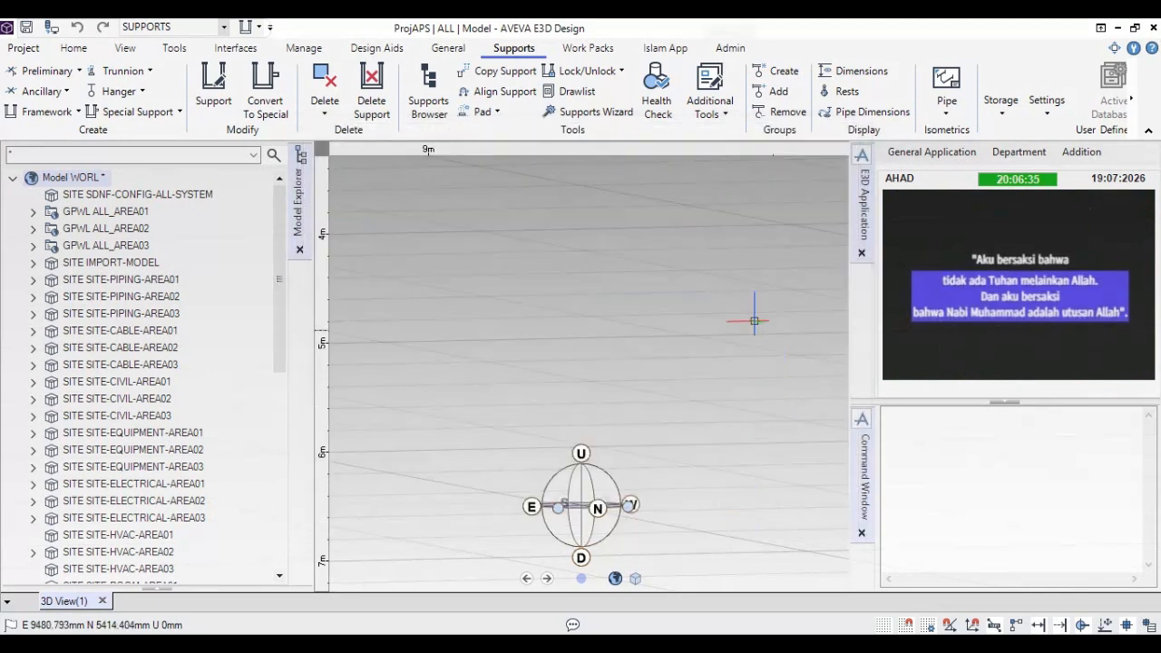
click(18, 50)
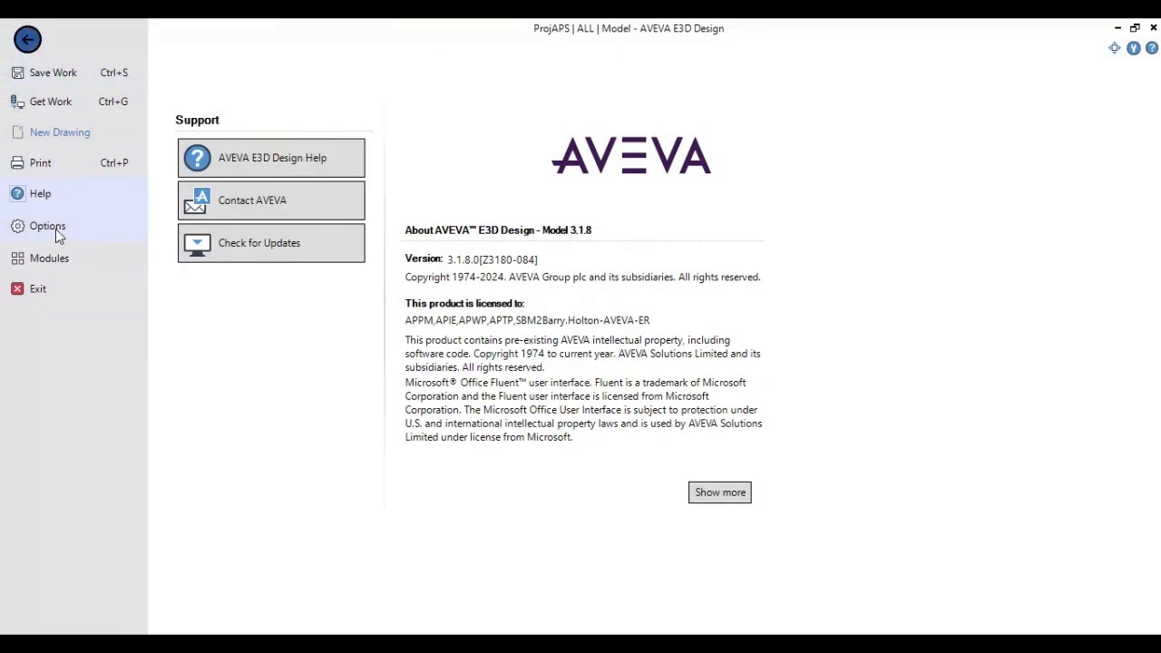
click(55, 232)
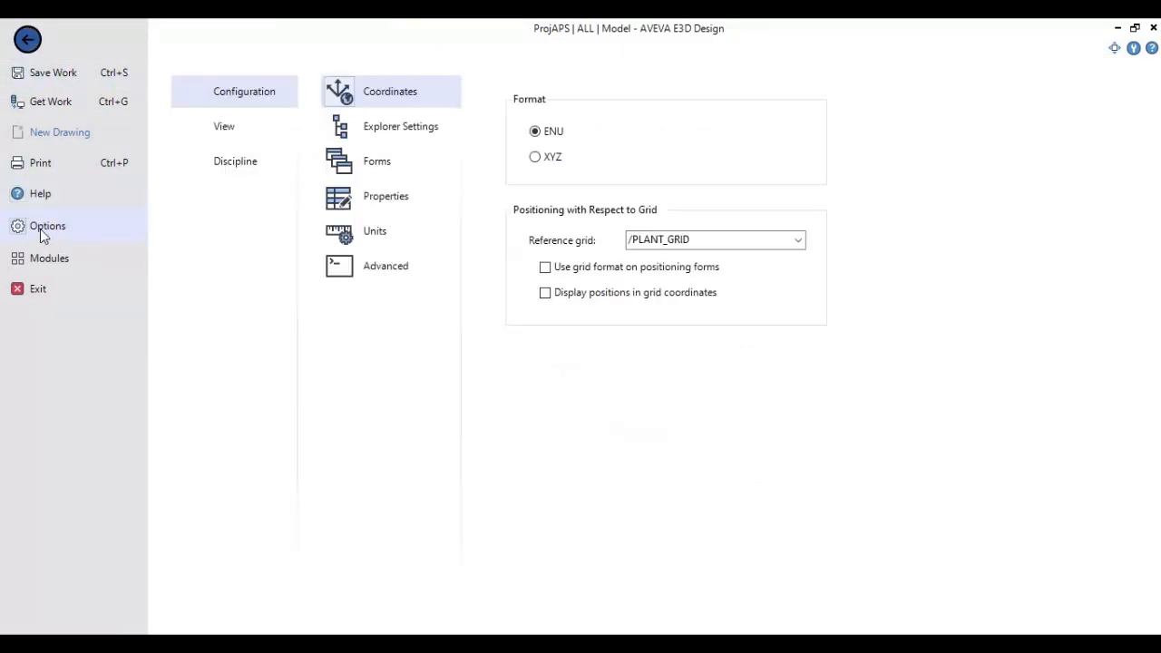
click(31, 49)
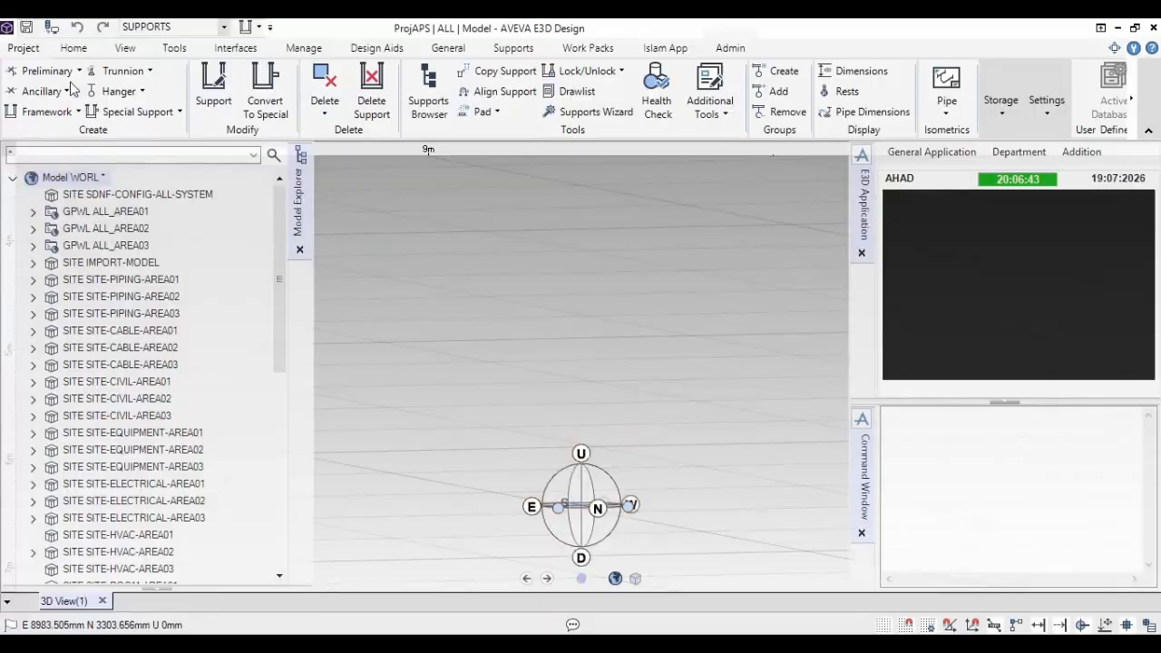
Step: Turn off hiding of non-user system data for the Model Explorer in the explorer settings
drag(276, 273, 290, 491)
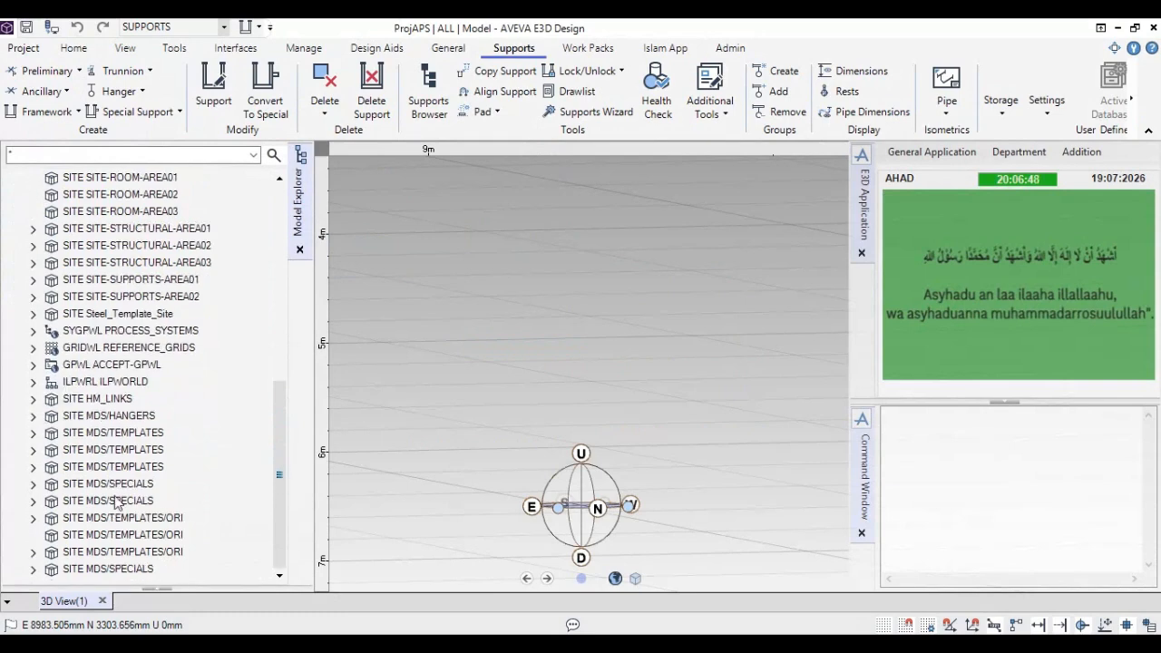
click(121, 537)
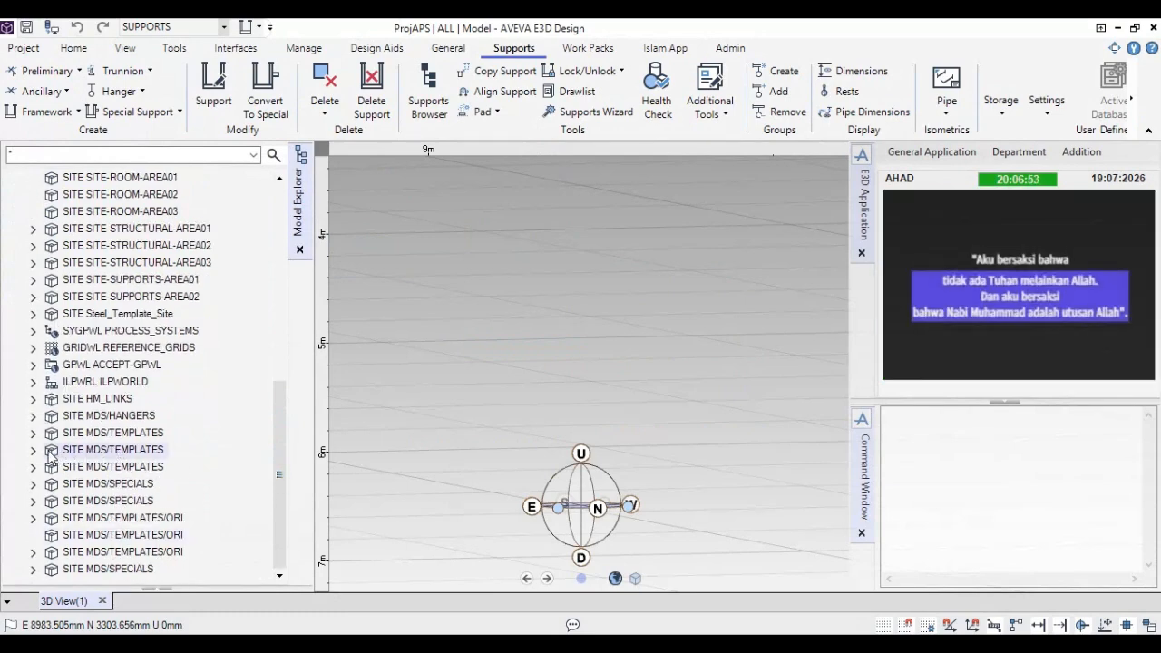
click(22, 49)
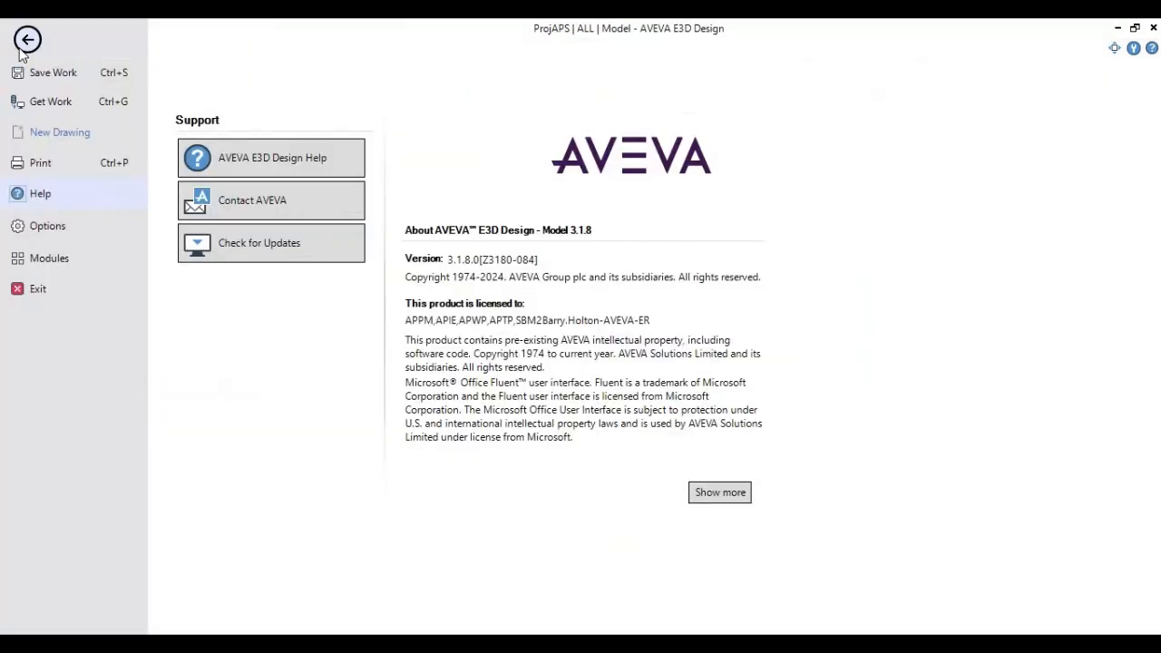
click(52, 228)
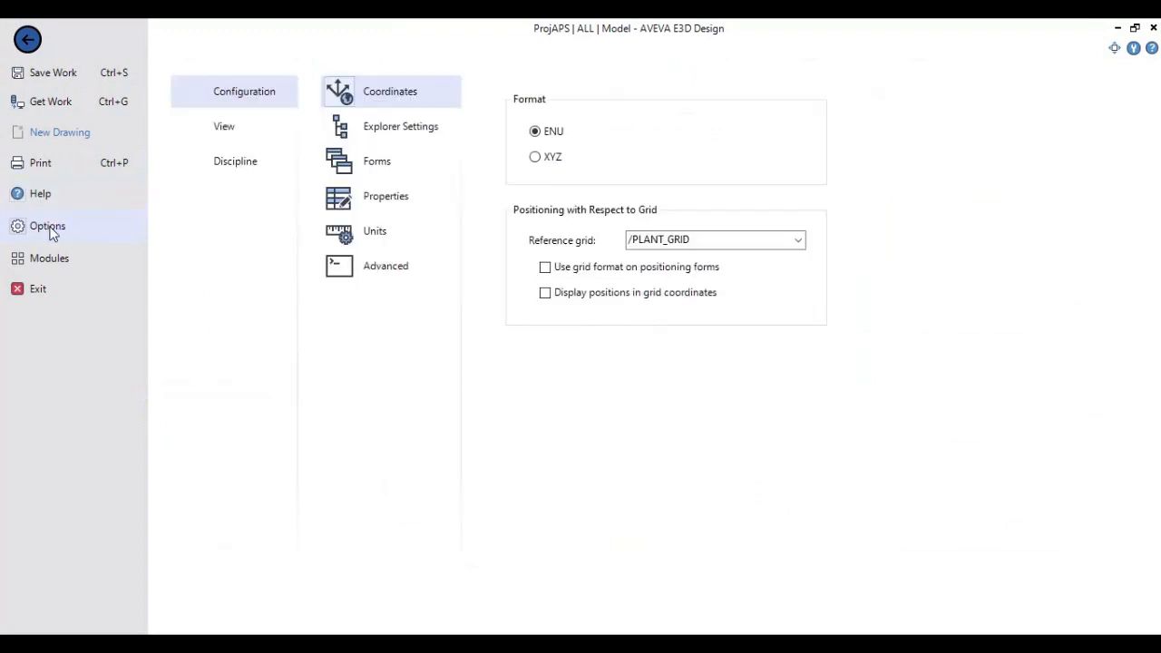
click(400, 132)
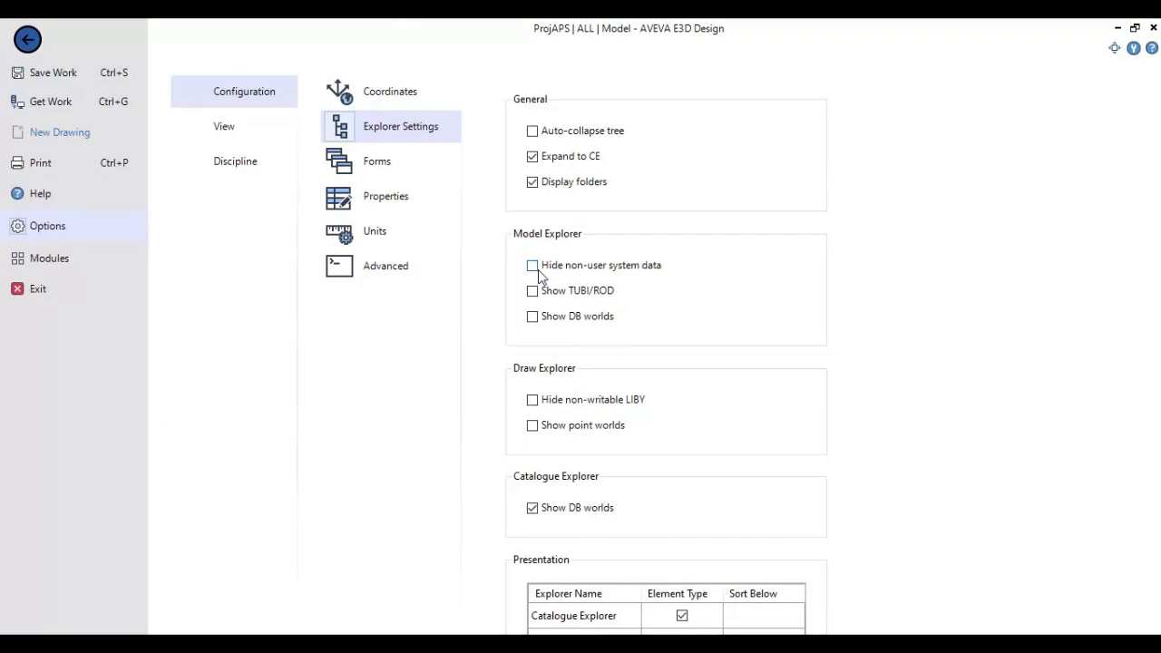
click(535, 267)
click(28, 40)
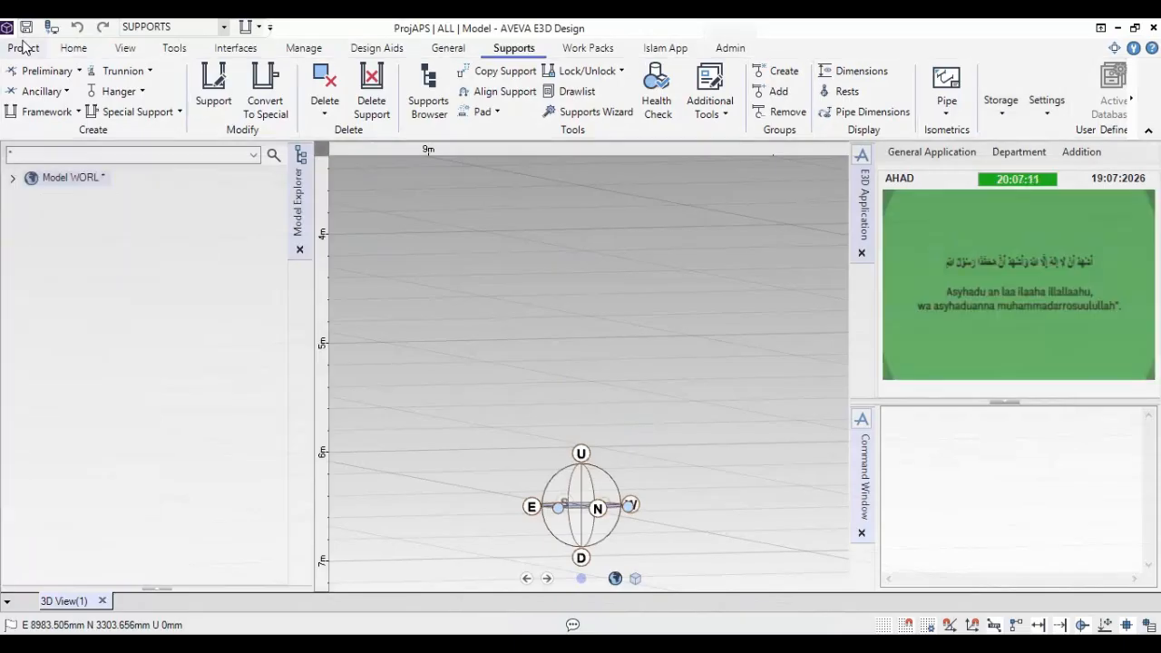
Step: Expand the model hierarchy through SUPPORT/FRAMES/AISC and its AREA down to the zones of SUPPORT/FRAMES/AISC/DATA/FT
click(13, 177)
drag(284, 248, 272, 502)
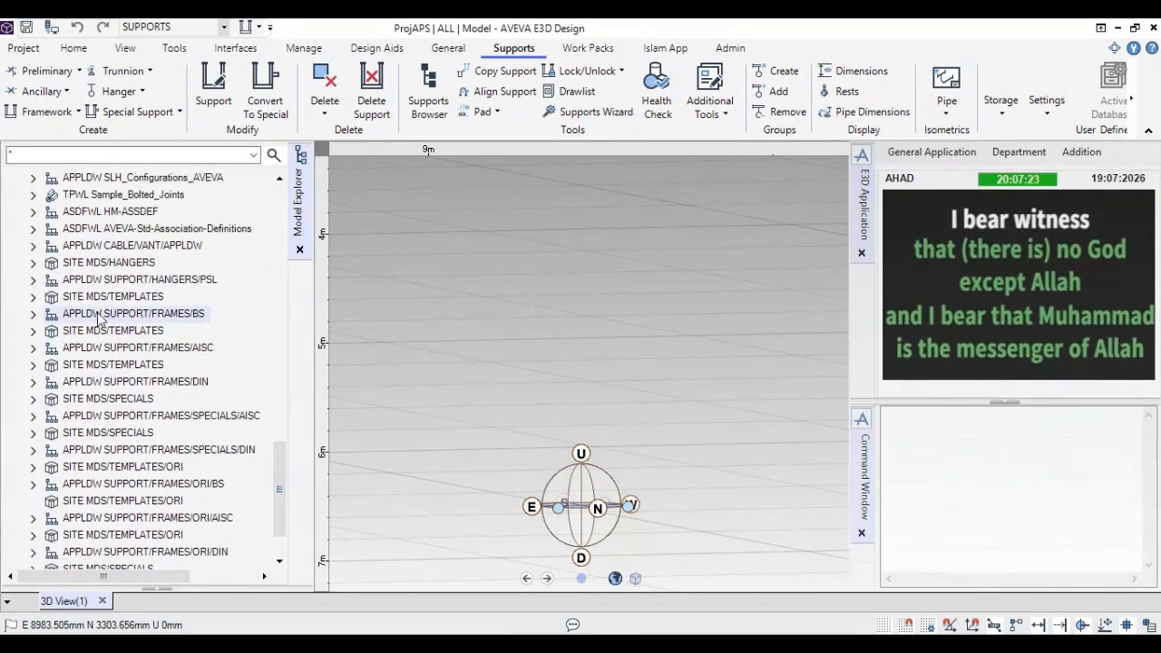
click(33, 348)
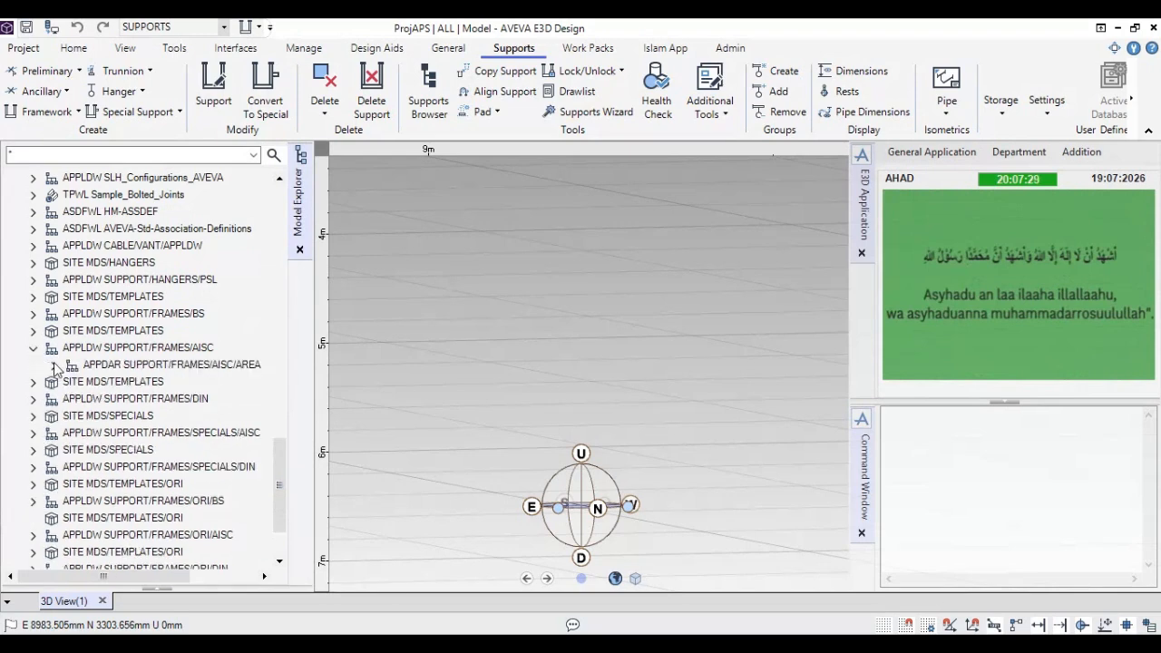
click(54, 364)
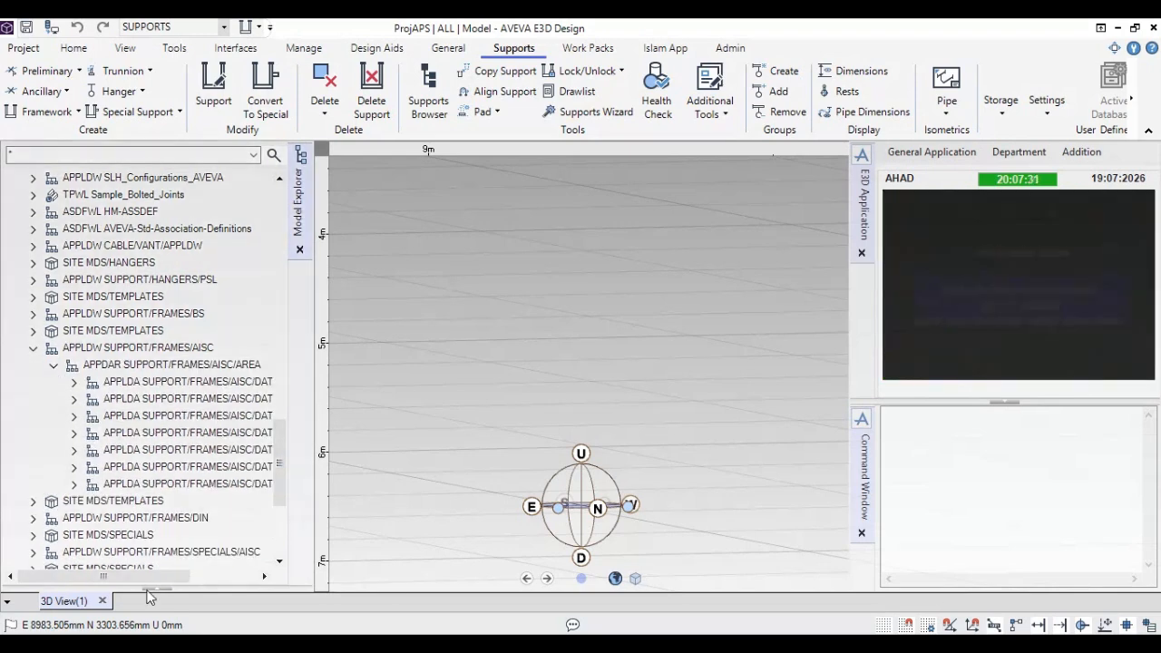
drag(136, 580, 165, 581)
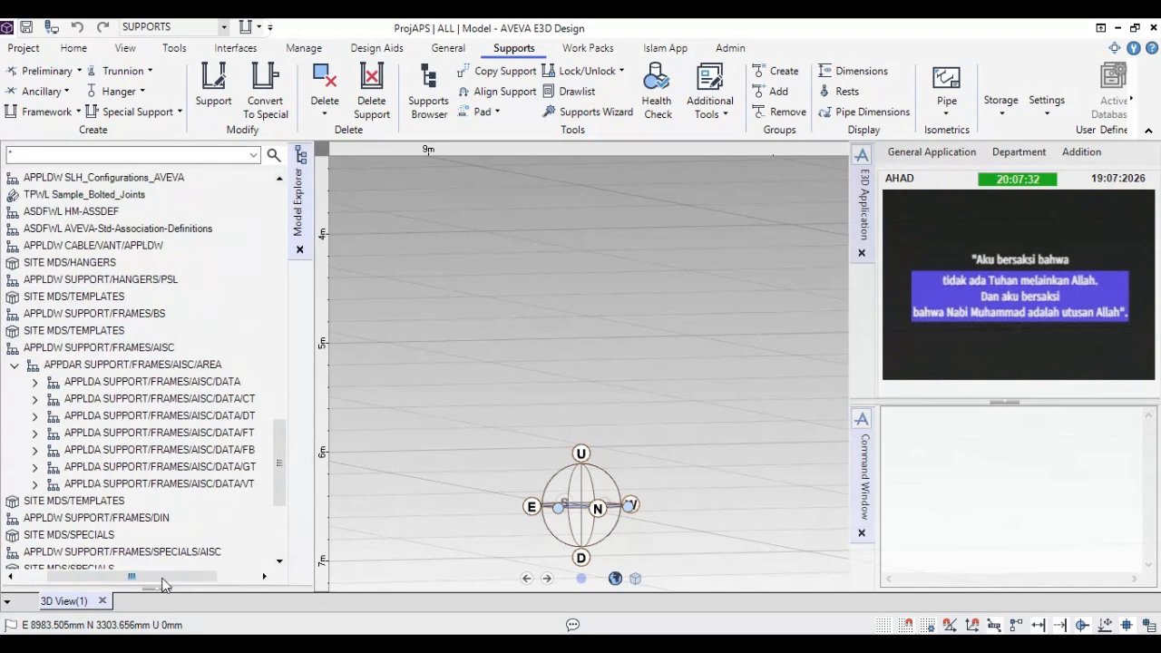
click(232, 435)
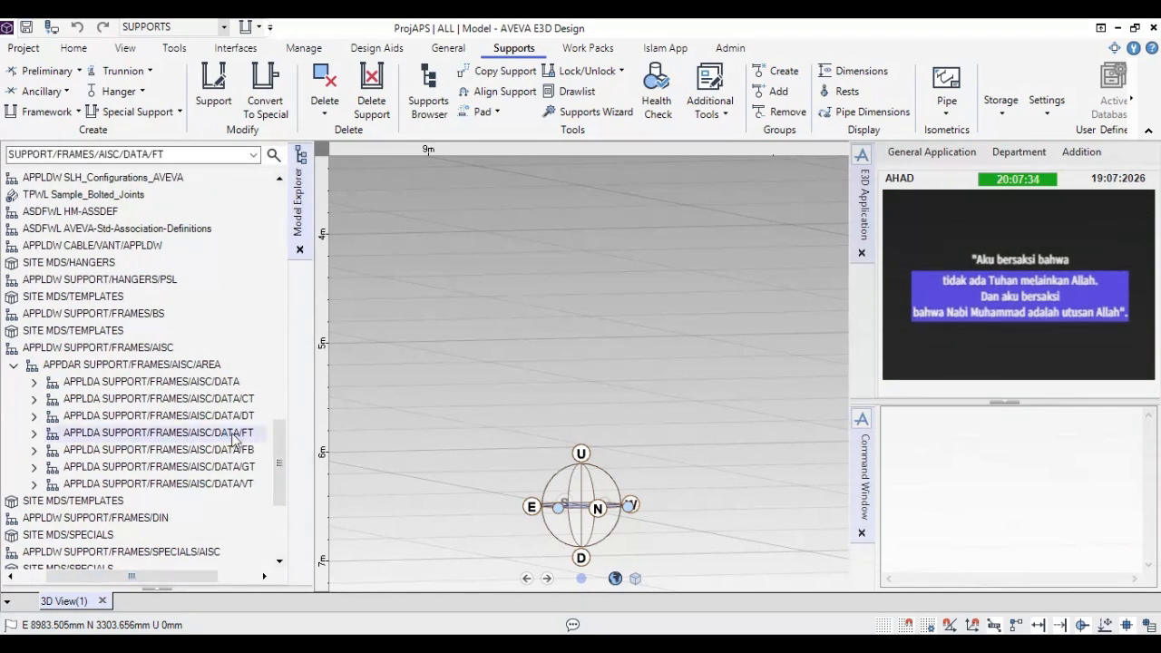
click(34, 434)
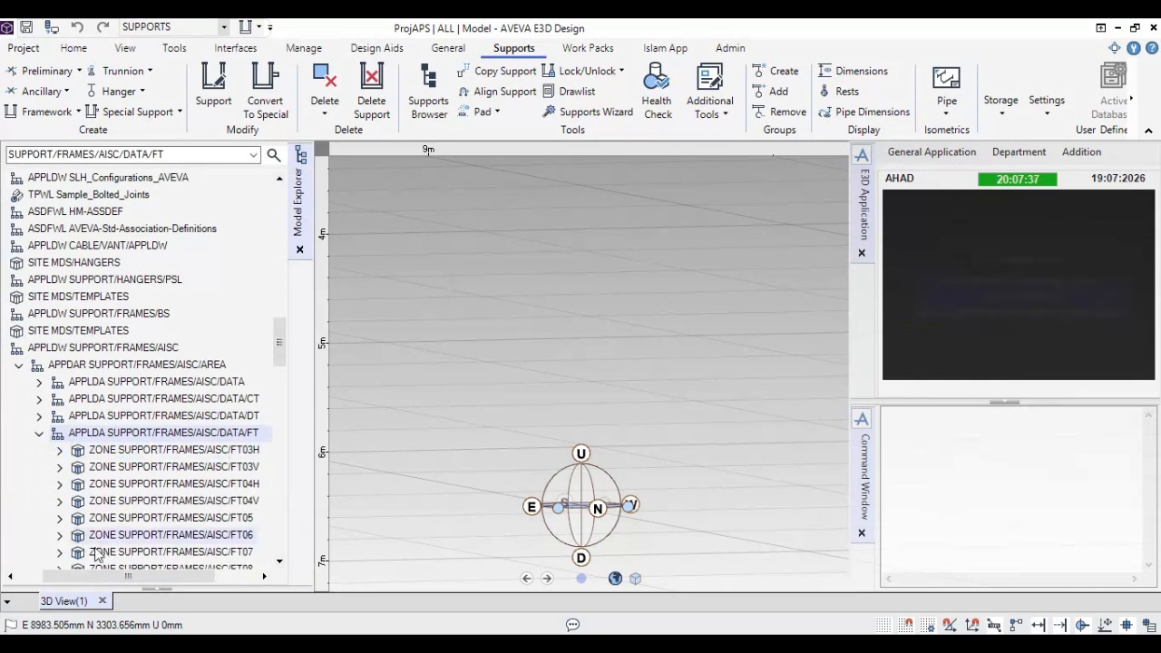
Step: Display zone SUPPORT/FRAMES/AISC/FT08 in the 3D view and expand it to list its template structures
drag(94, 581, 166, 581)
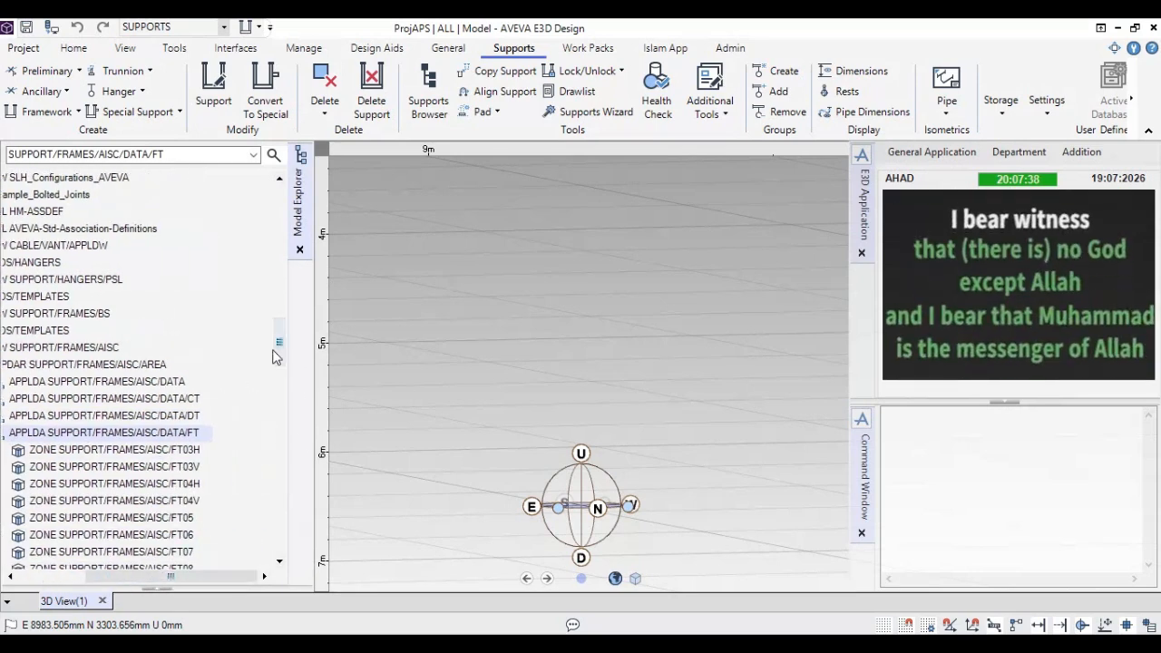
drag(279, 349, 281, 372)
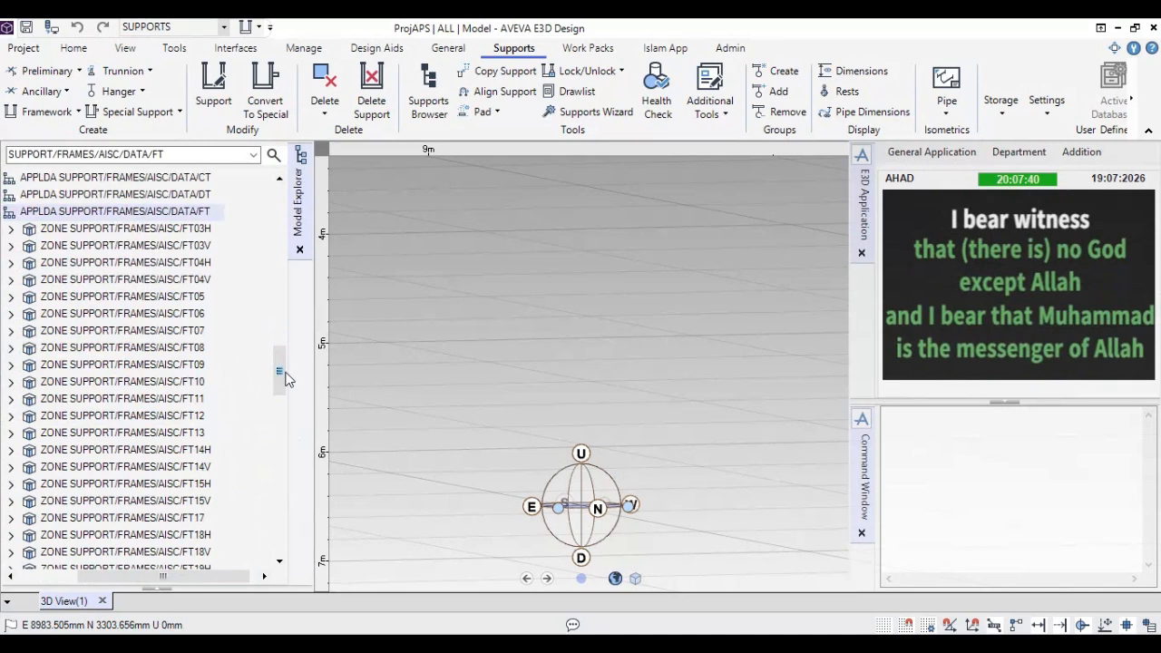
click(186, 349)
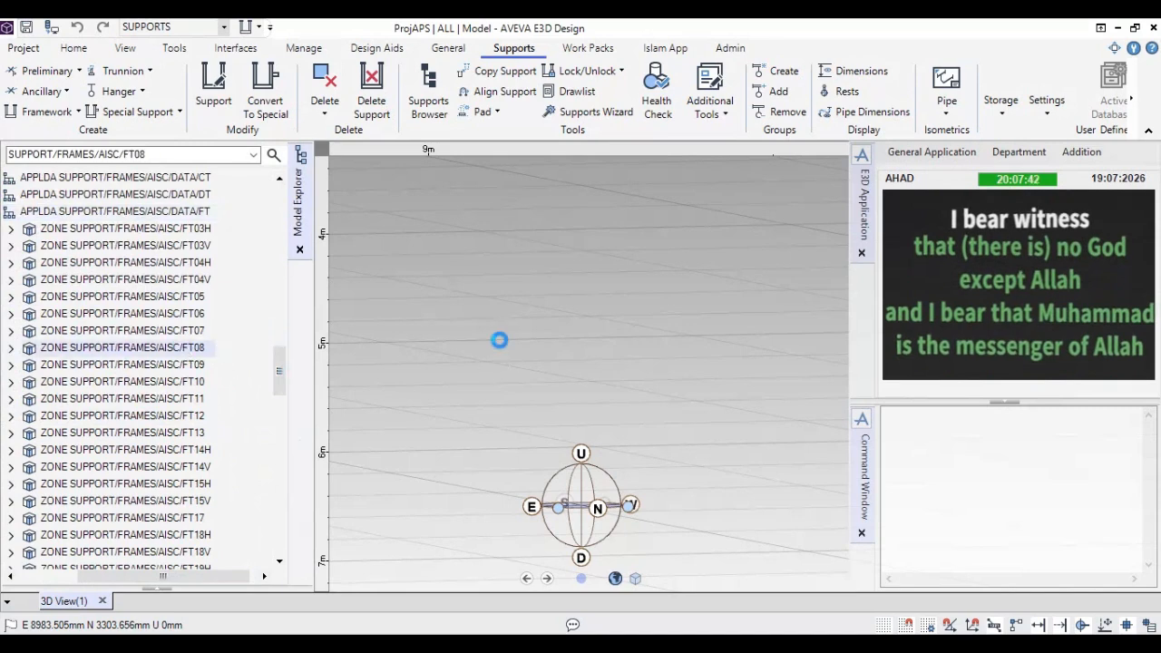
middle_drag(504, 350, 645, 400)
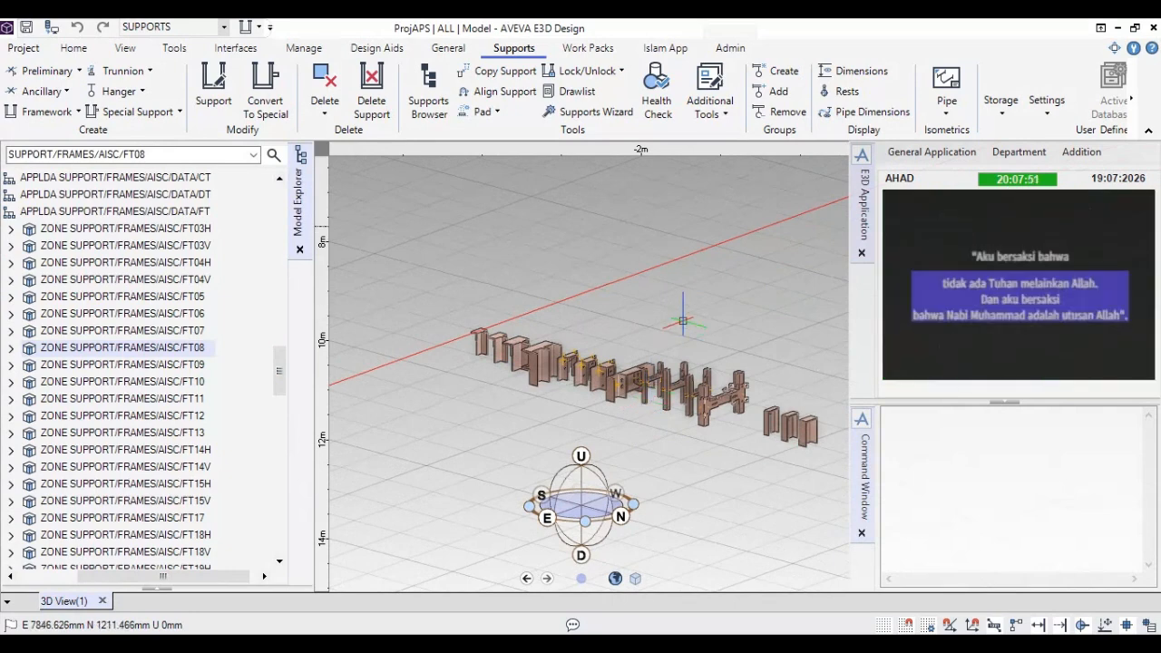
middle_drag(644, 392, 614, 413)
scroll(570, 363, up, 1)
scroll(570, 363, up, 2)
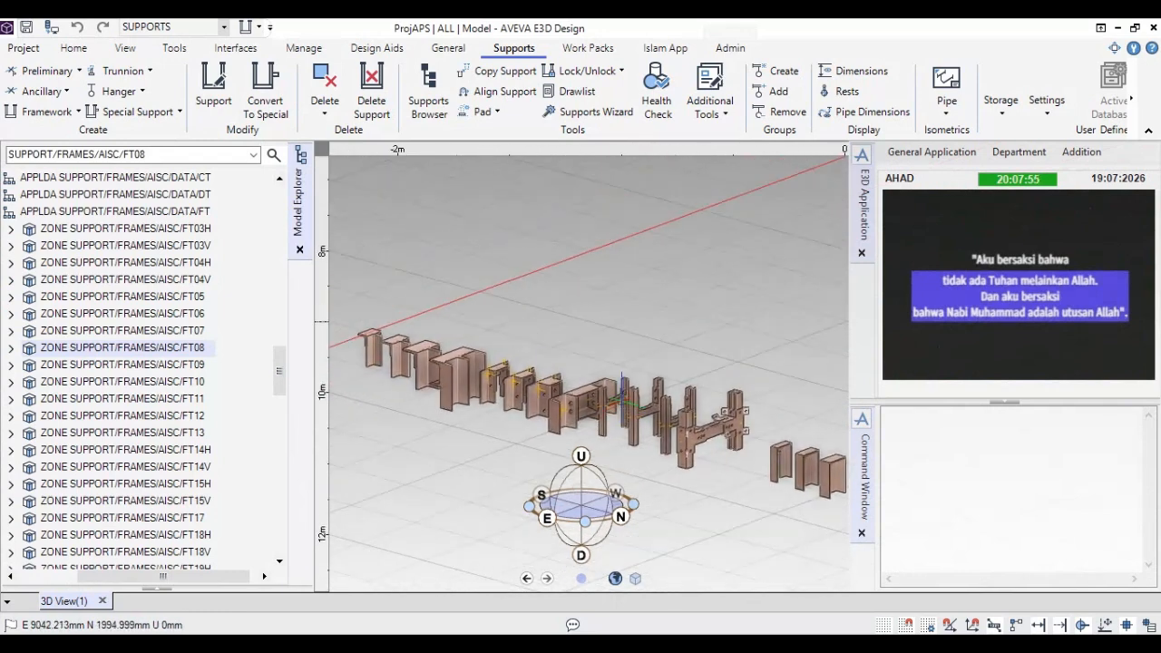
click(11, 347)
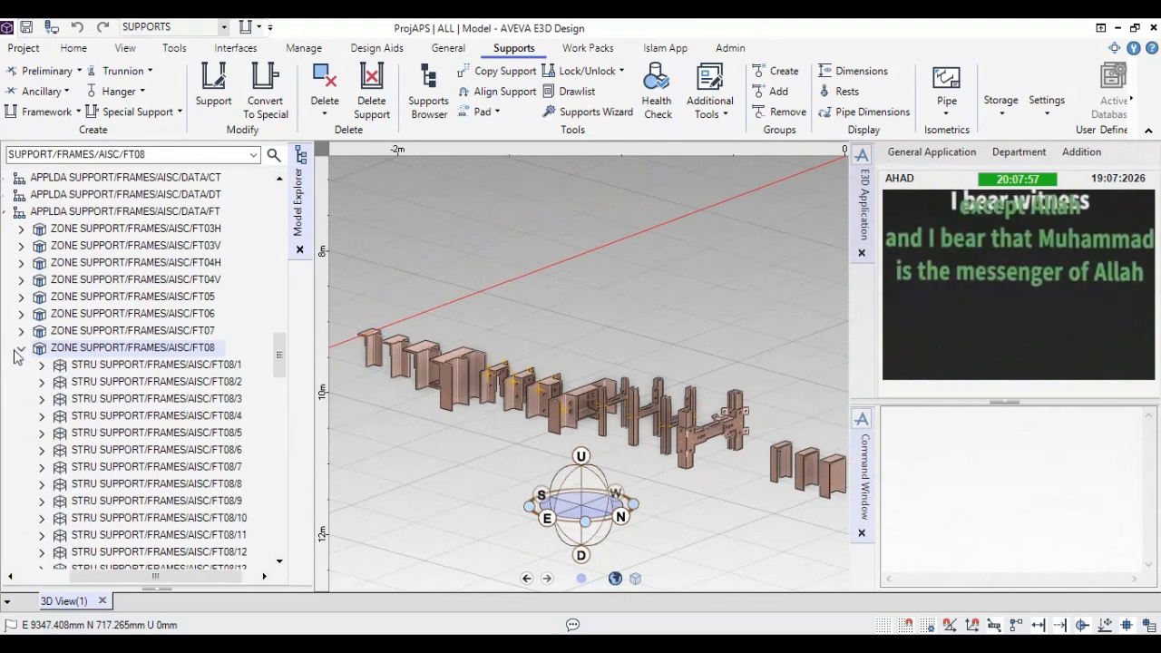
Step: Locate template structures FT08/1 and FT08/15 in the 3D view and examine the row of FT08 frames from other directions
mouse_move(280, 356)
mouse_down()
mouse_move(284, 397)
mouse_move(288, 376)
mouse_up()
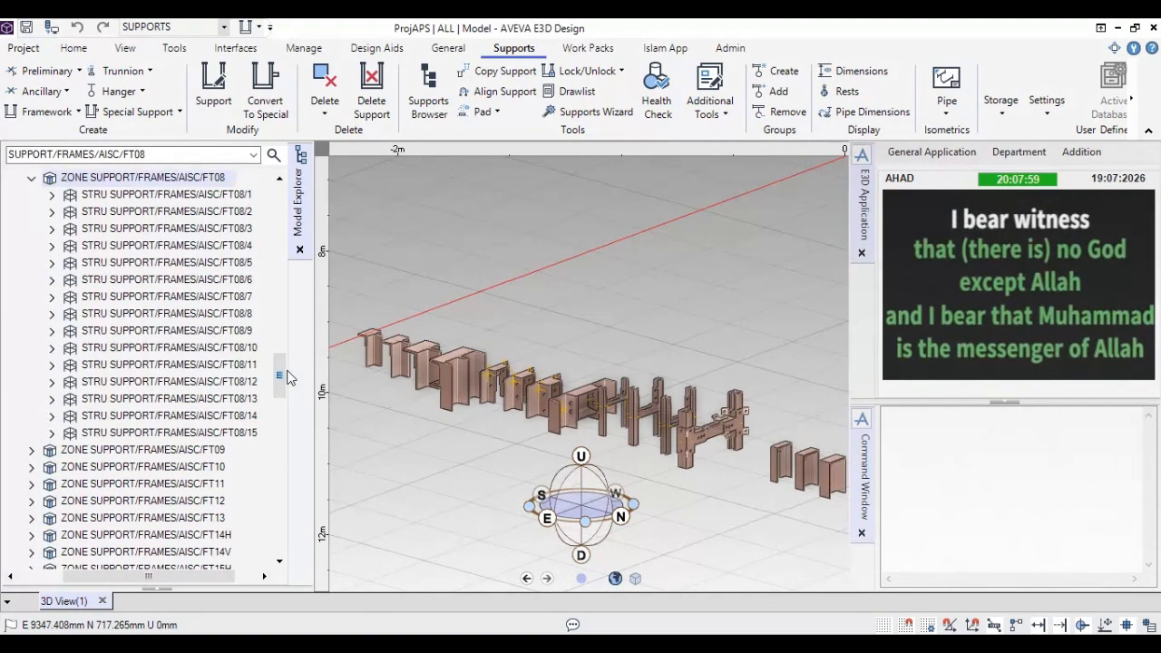
click(247, 195)
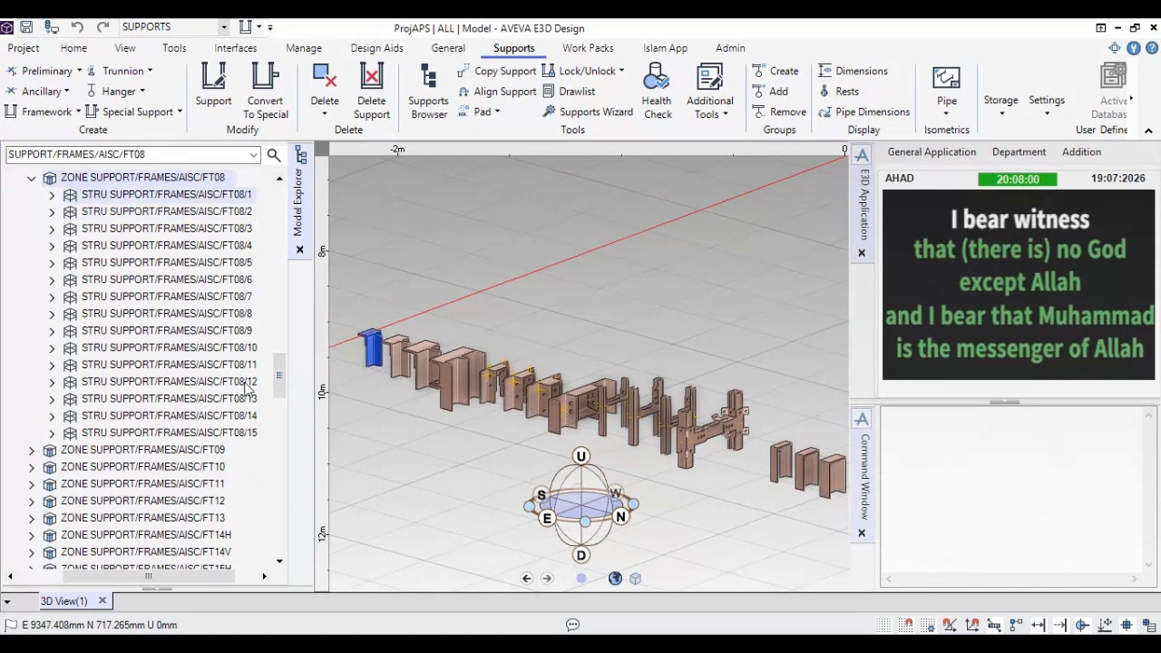
click(249, 433)
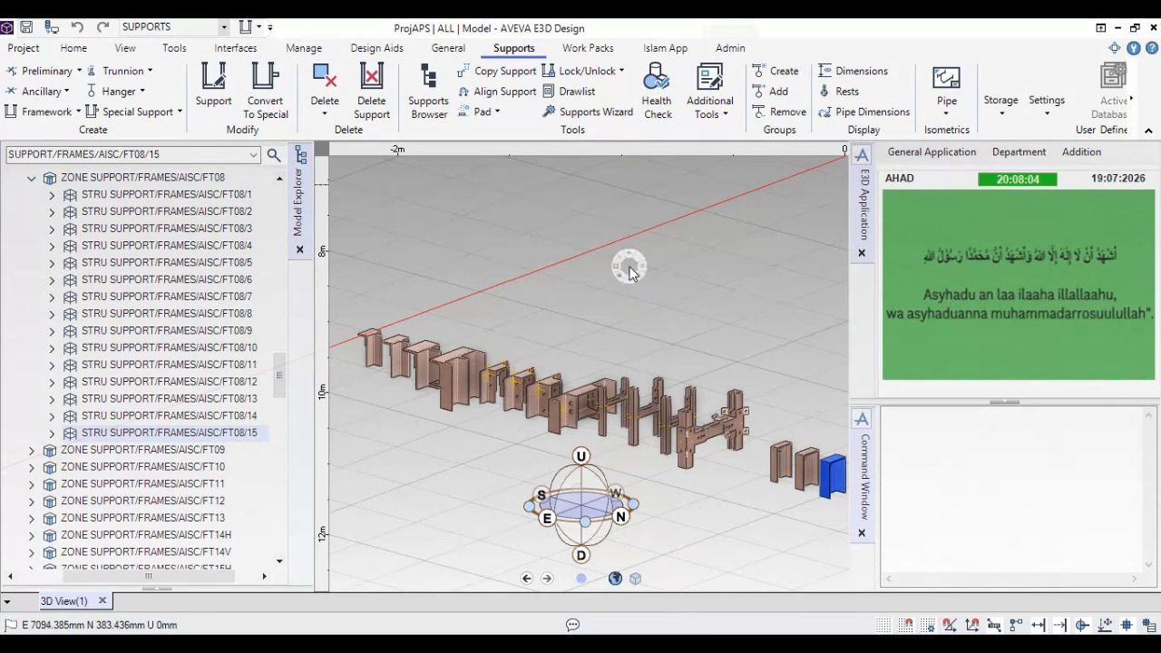
click(633, 195)
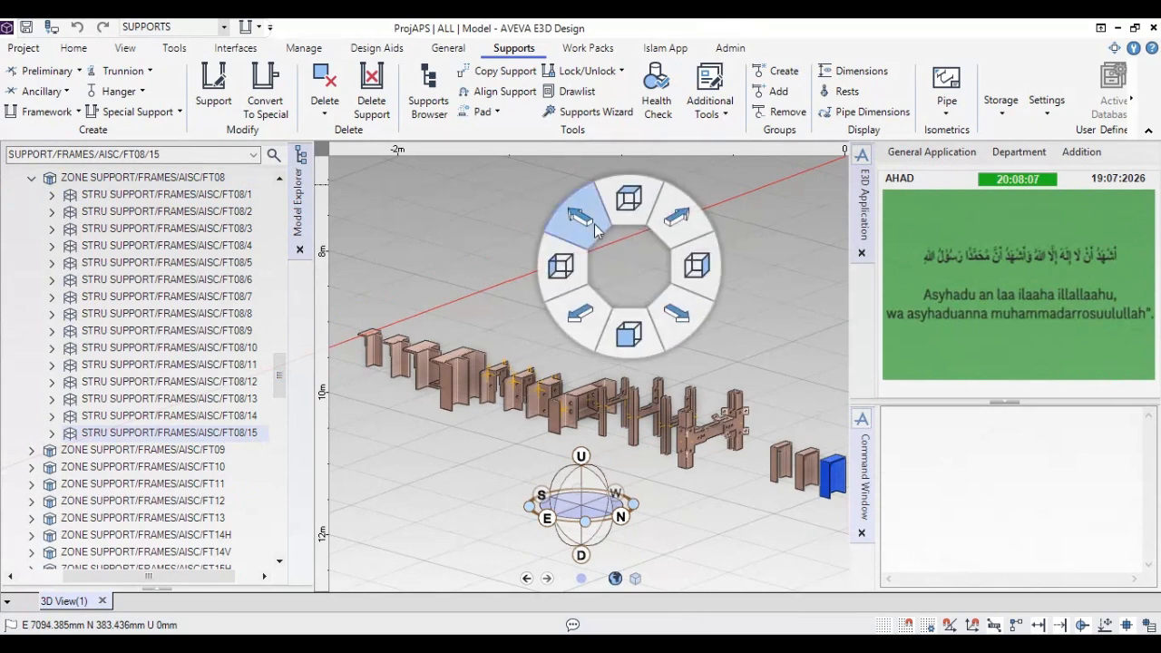
click(595, 231)
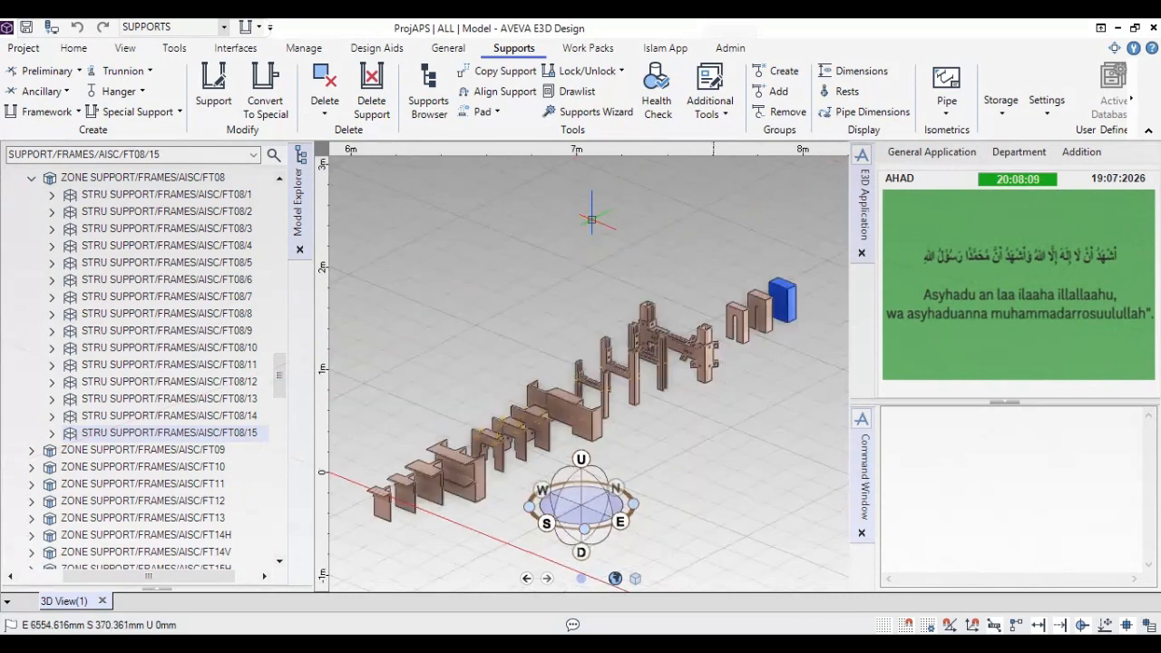
middle_drag(548, 310, 633, 337)
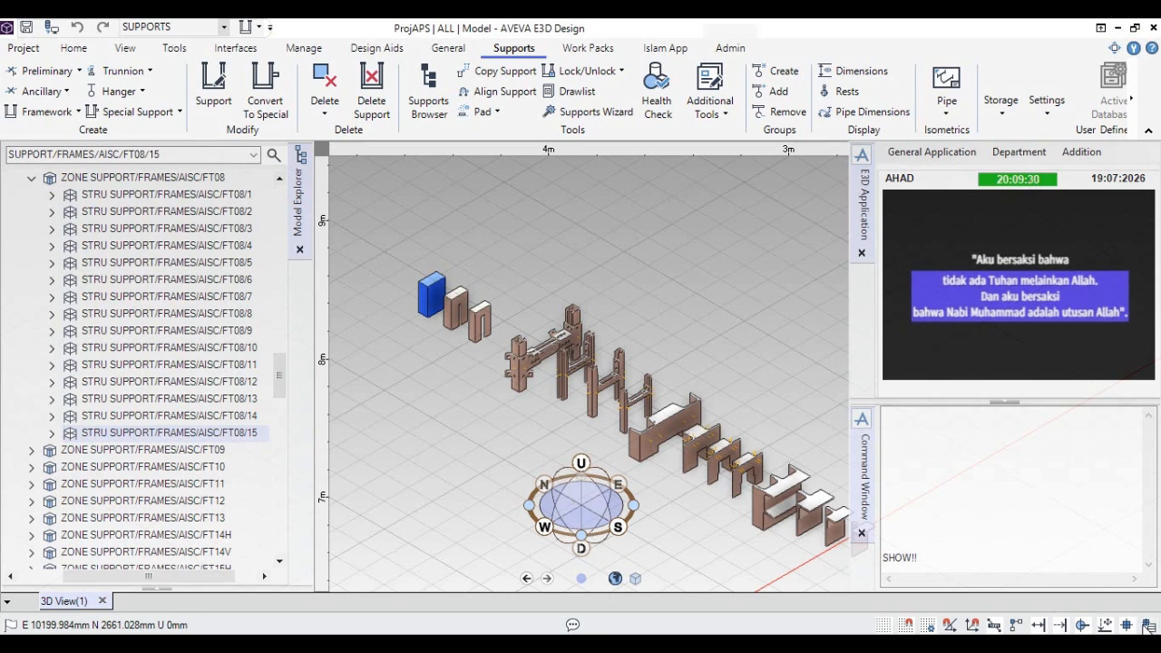
Step: Review the object snap settings and P-line filters, toggling the Endpoint and Midpoint snaps off and back on
click(1148, 625)
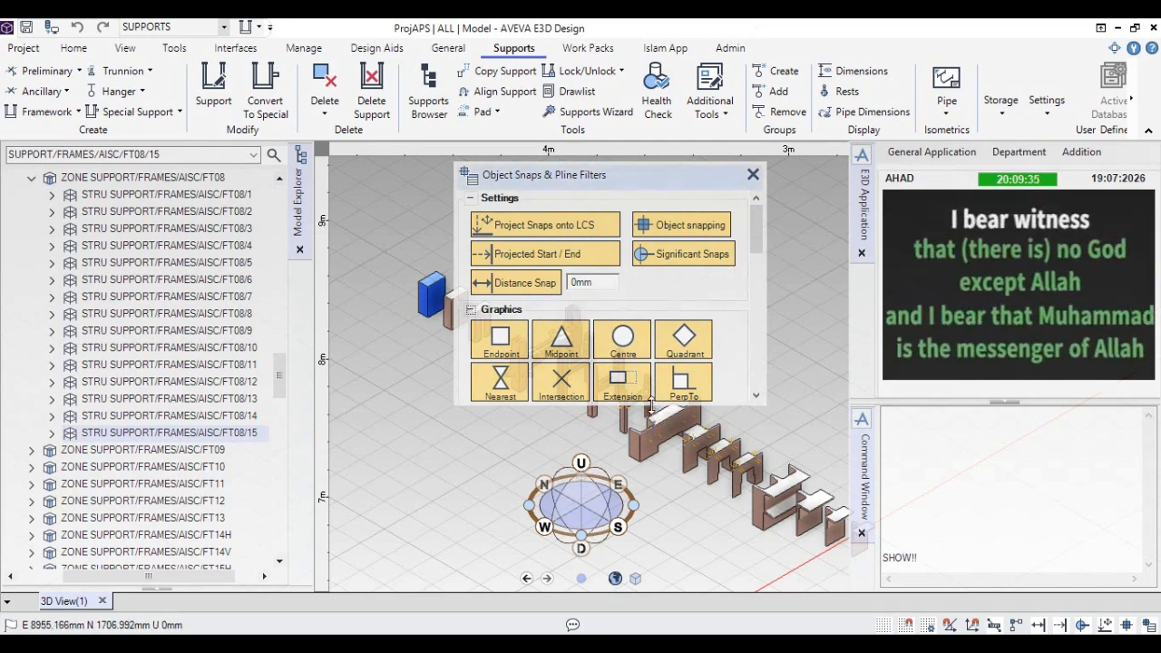
drag(650, 406, 644, 528)
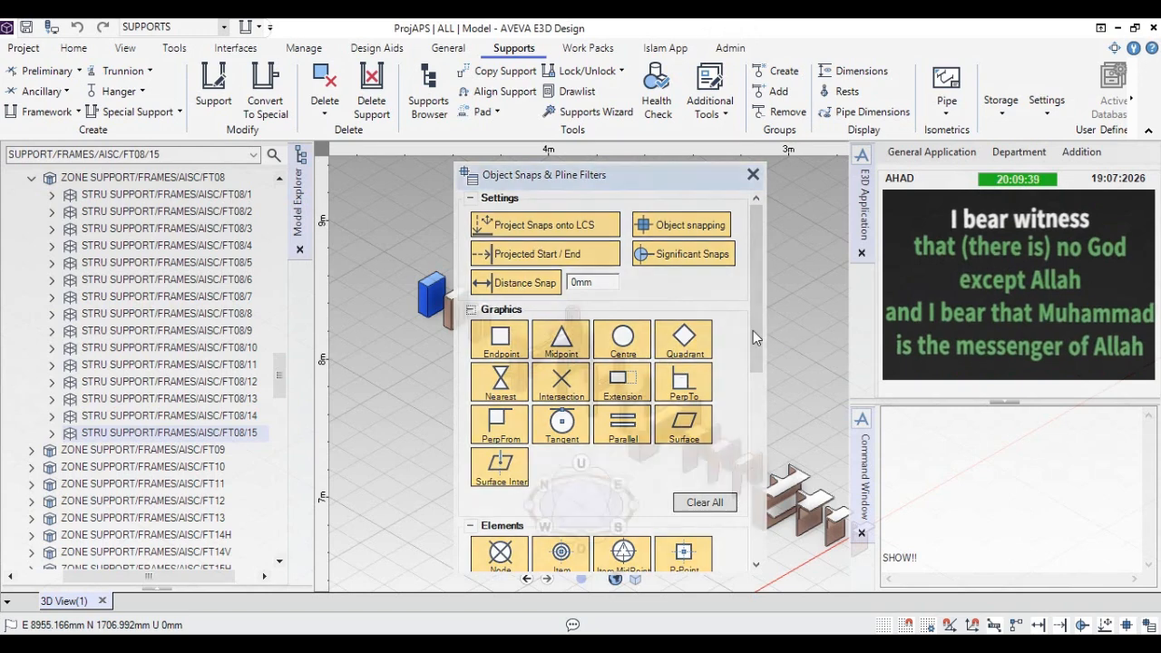
drag(754, 330, 763, 522)
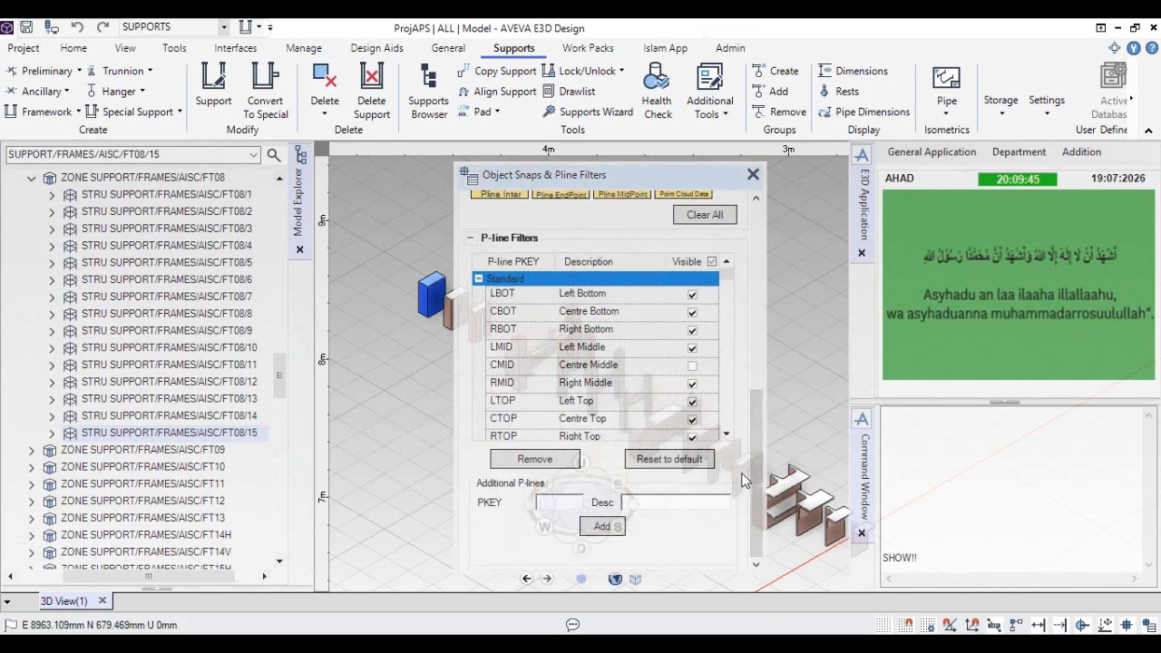
drag(753, 481, 730, 284)
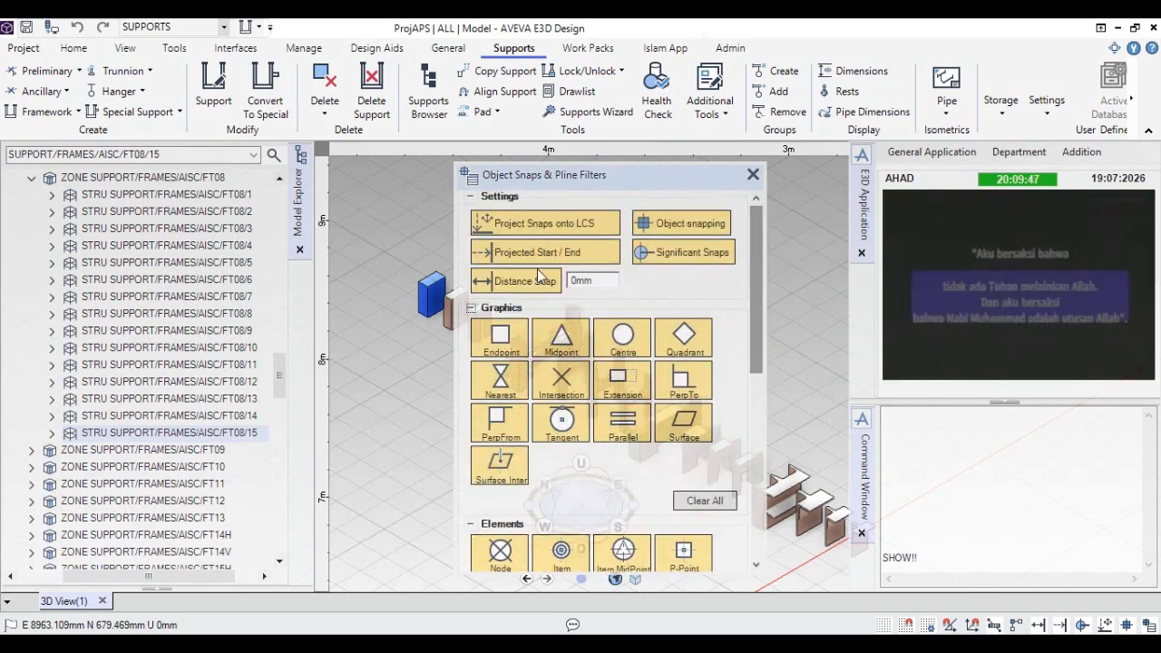
click(500, 341)
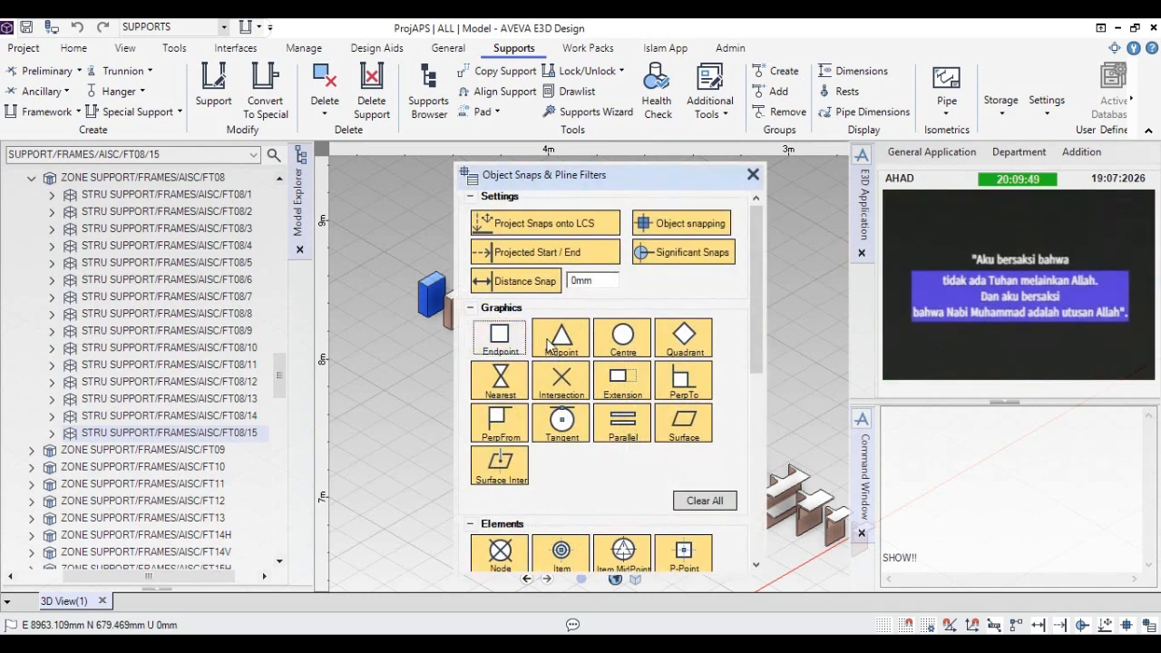
click(545, 339)
click(491, 345)
click(555, 345)
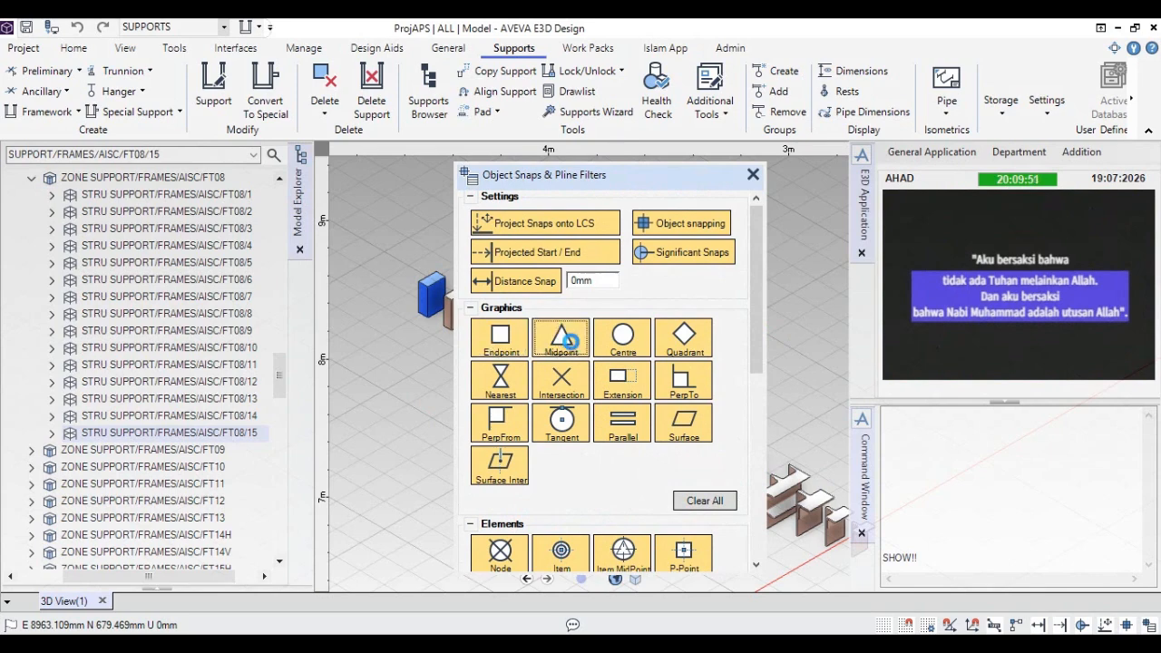
click(753, 175)
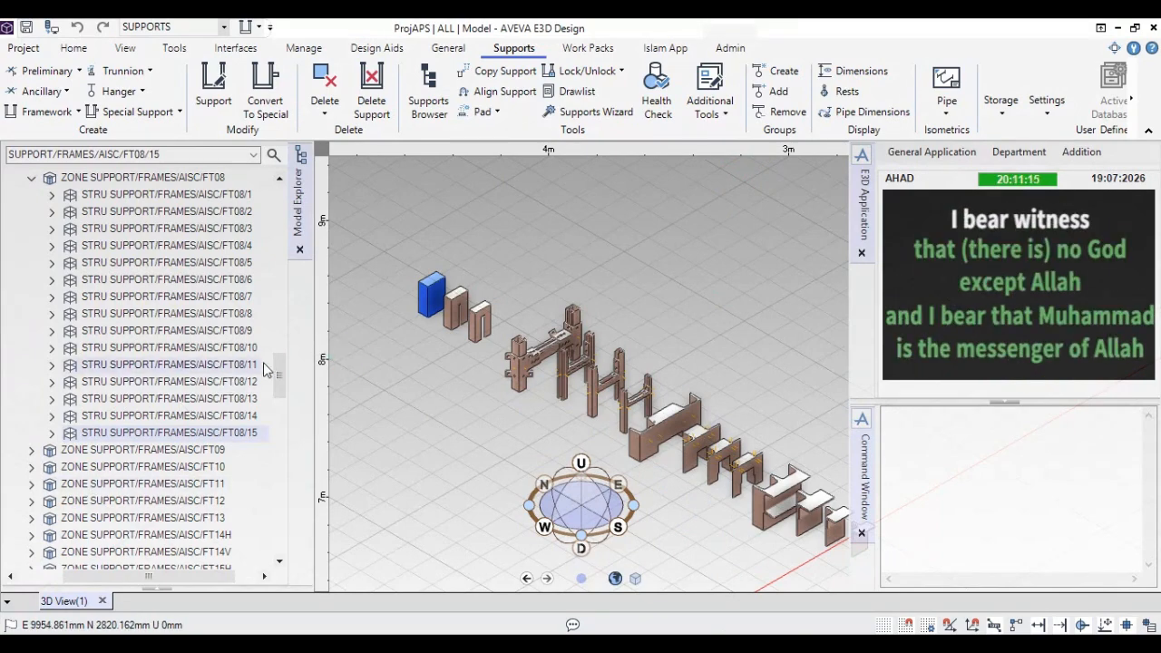
Step: Copy structure SUPPORT/FRAMES/AISC/FT08/15 and paste the duplicate into the same zone
scroll(261, 363, down, 2)
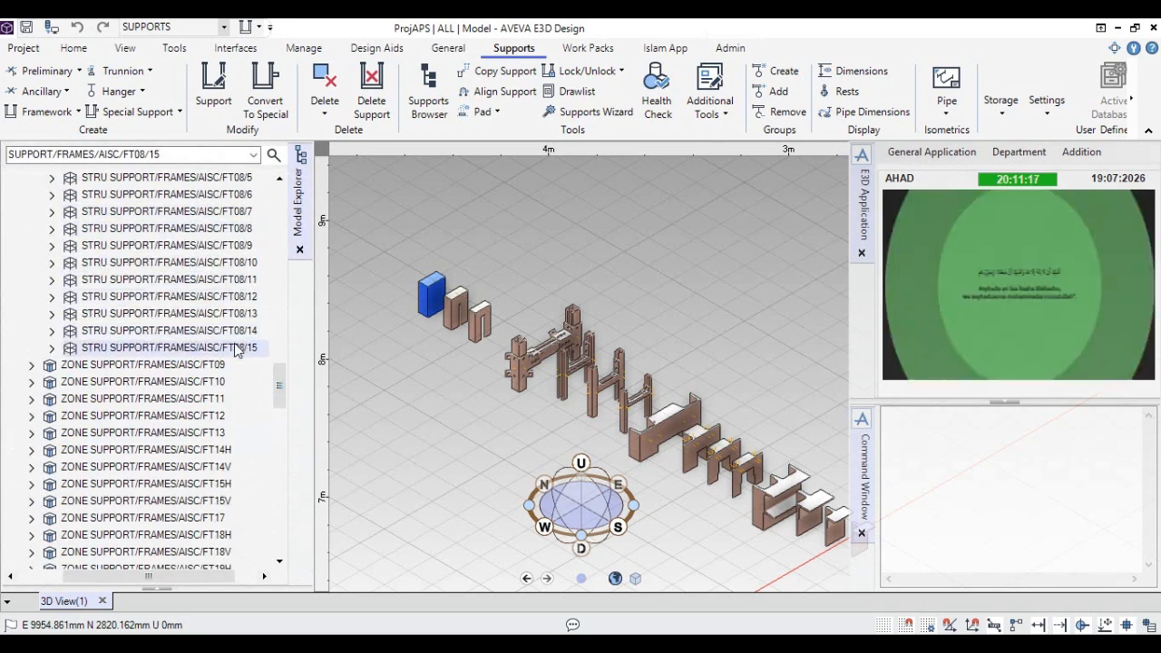
right_click(235, 351)
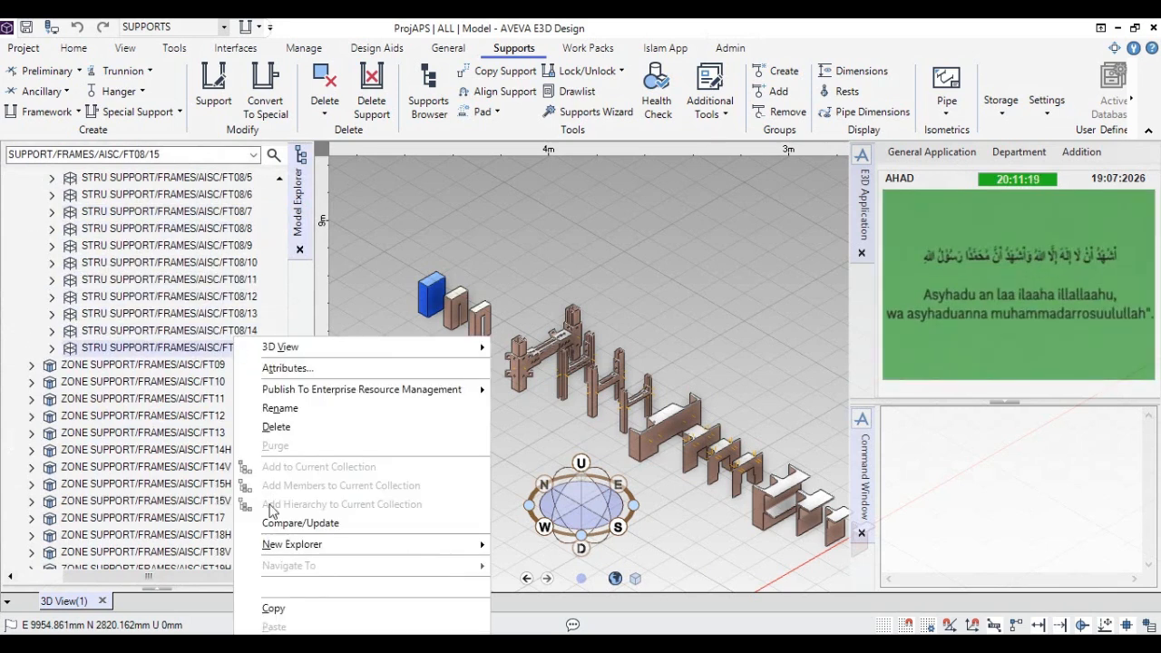
click(273, 610)
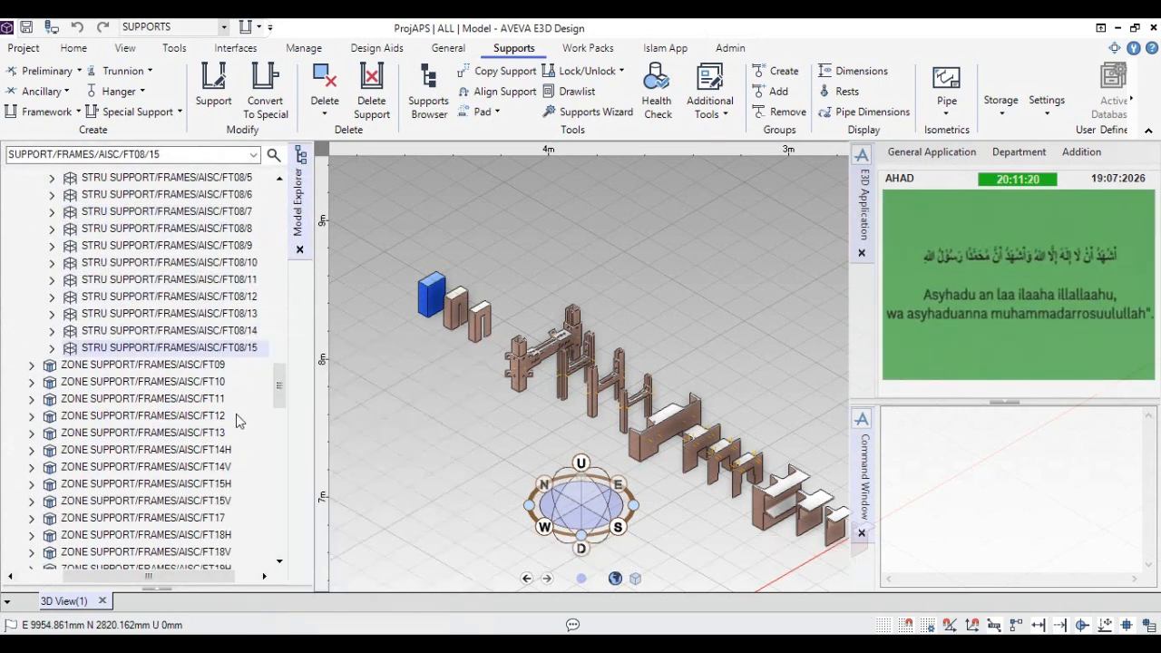
right_click(230, 355)
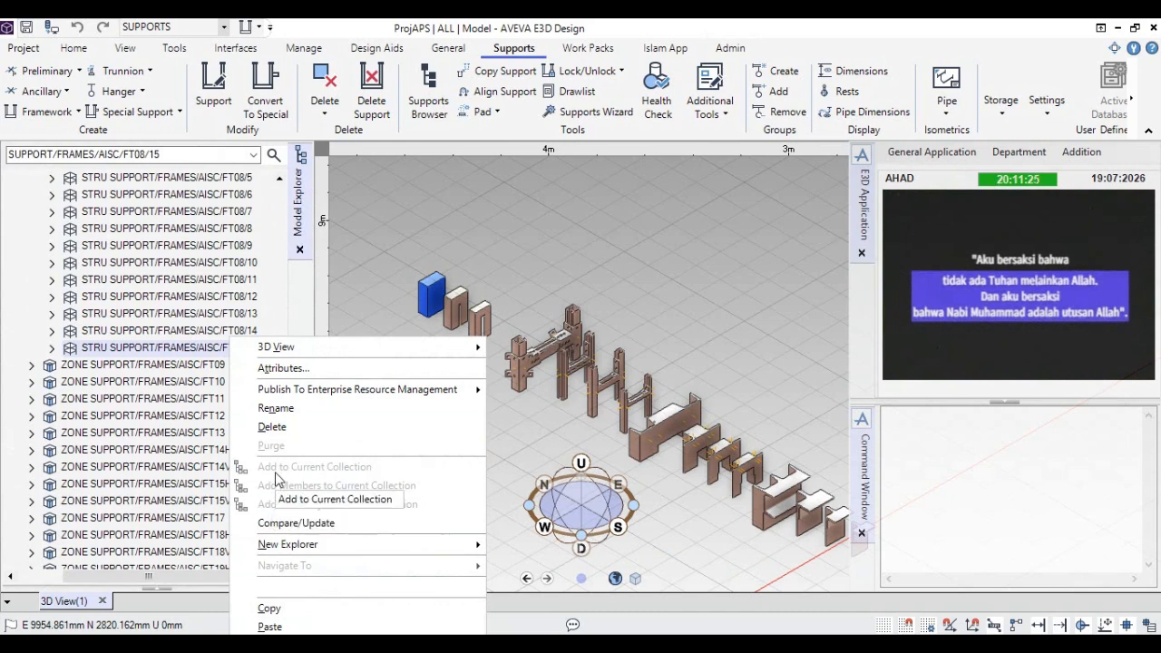
click(269, 627)
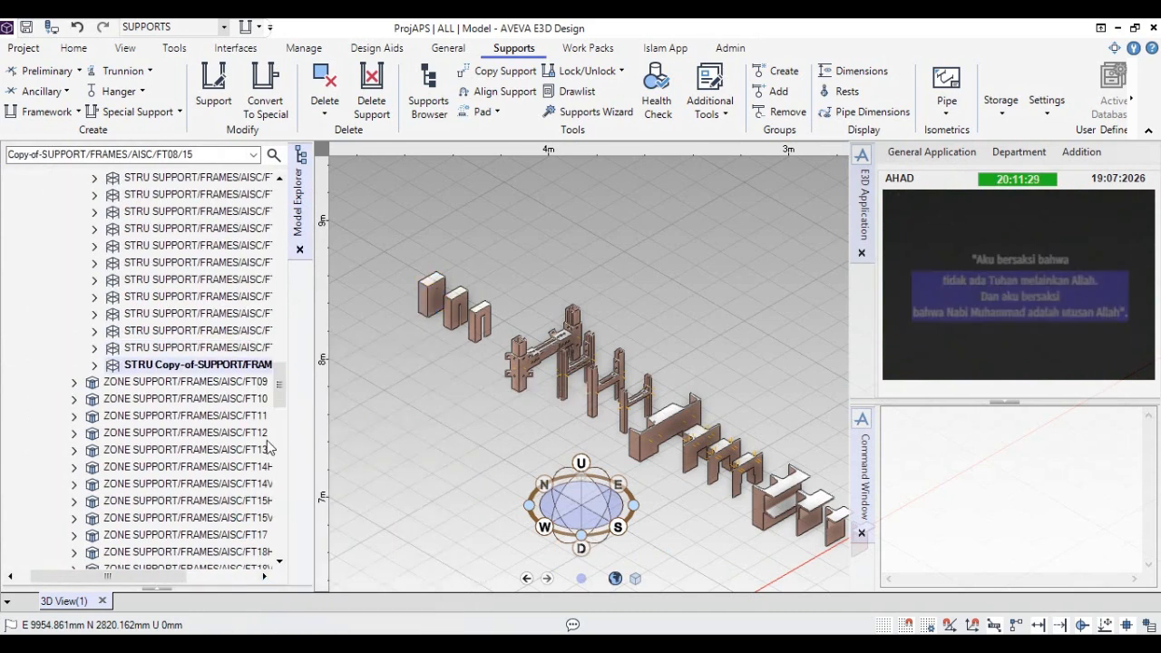
Step: Rename the copied structure as SUPPORT/FRAMES/AISC/FT08/16, using the Re-name all option
drag(150, 578, 219, 561)
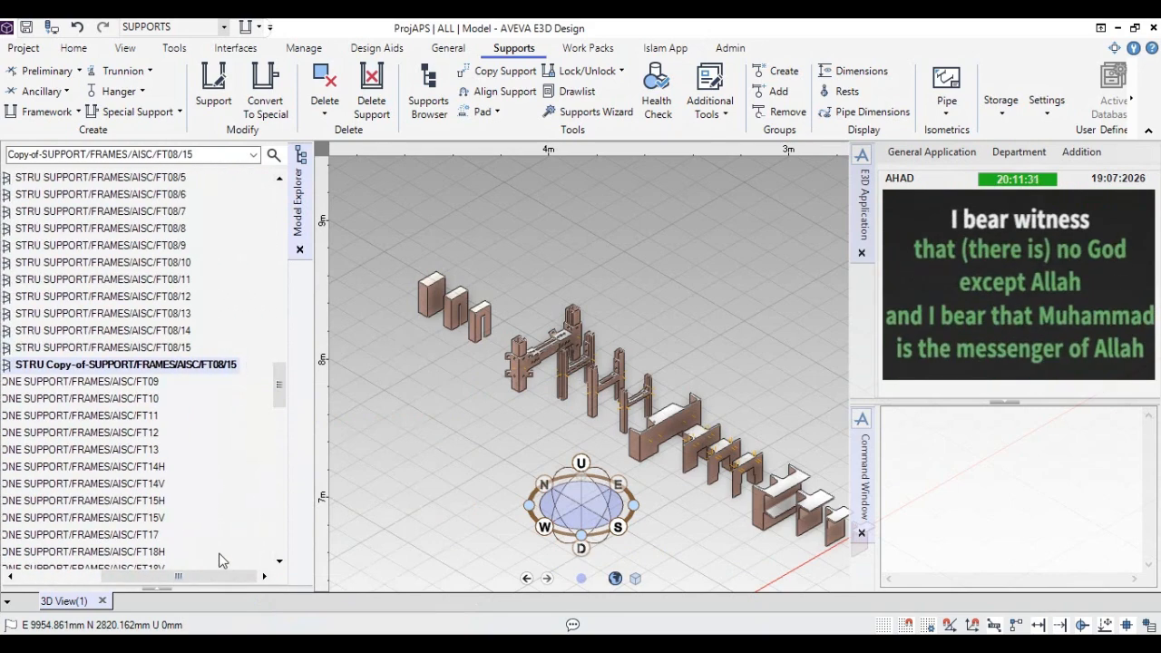
click(199, 370)
right_click(200, 372)
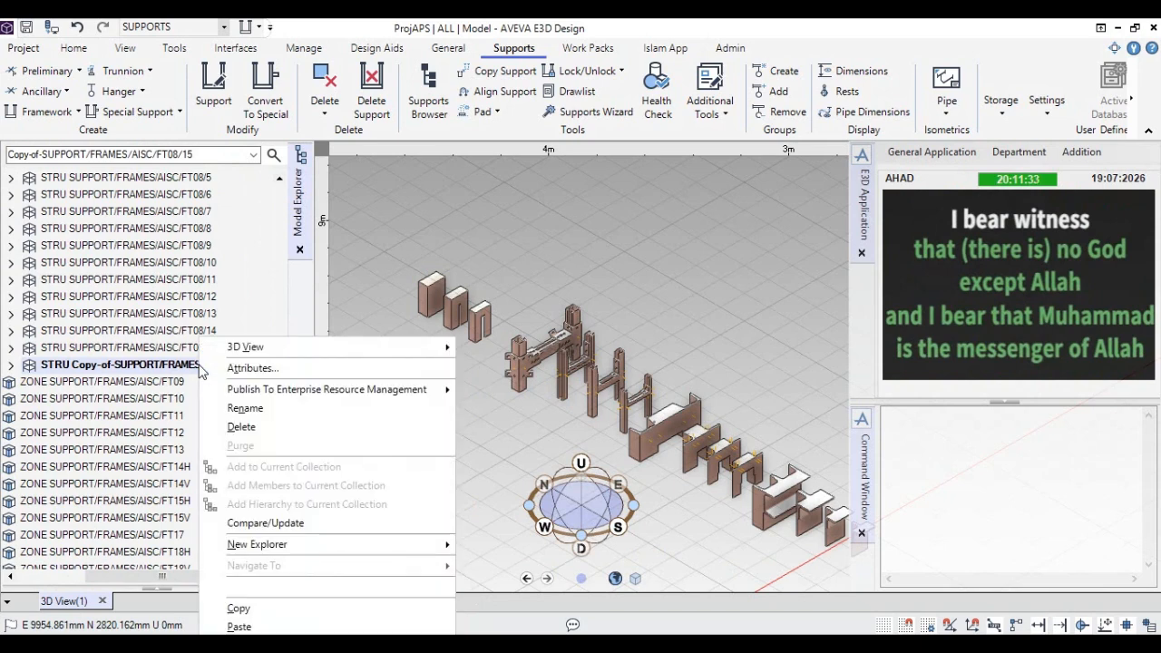
click(255, 407)
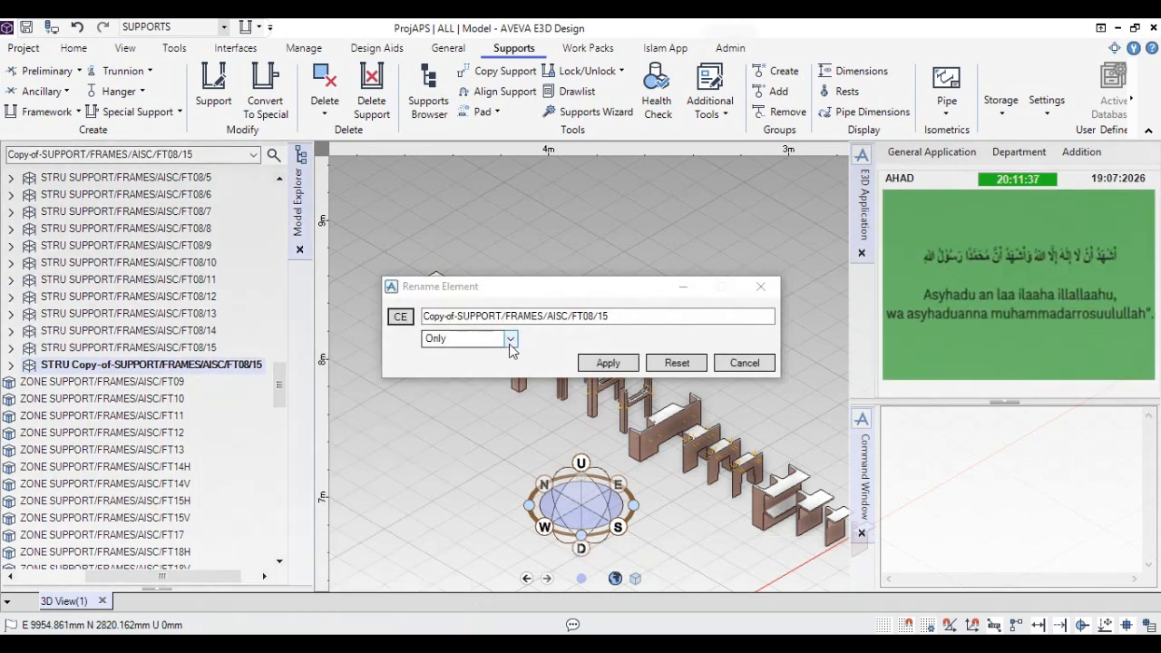
click(508, 339)
click(456, 366)
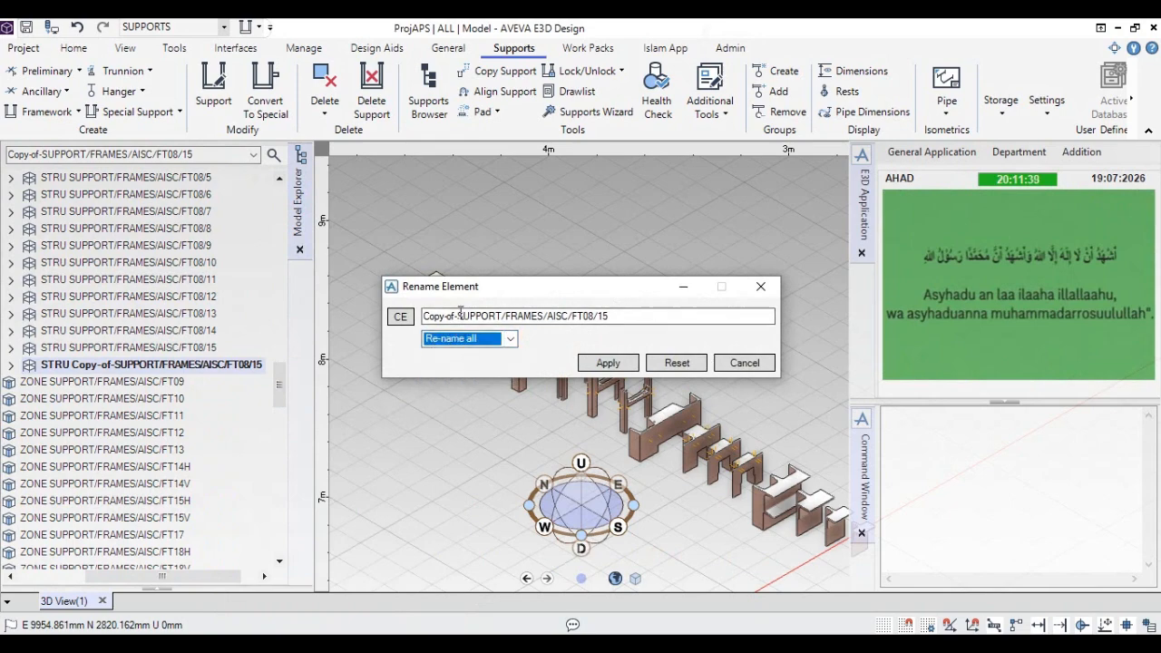
drag(458, 316, 430, 319)
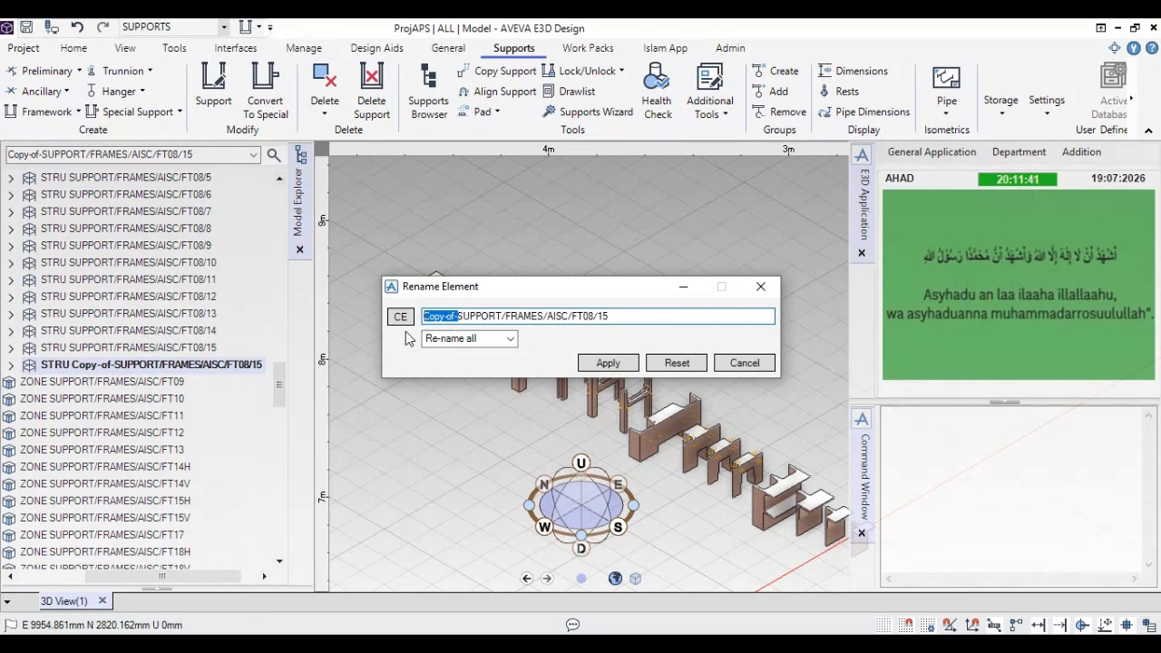
key(Delete)
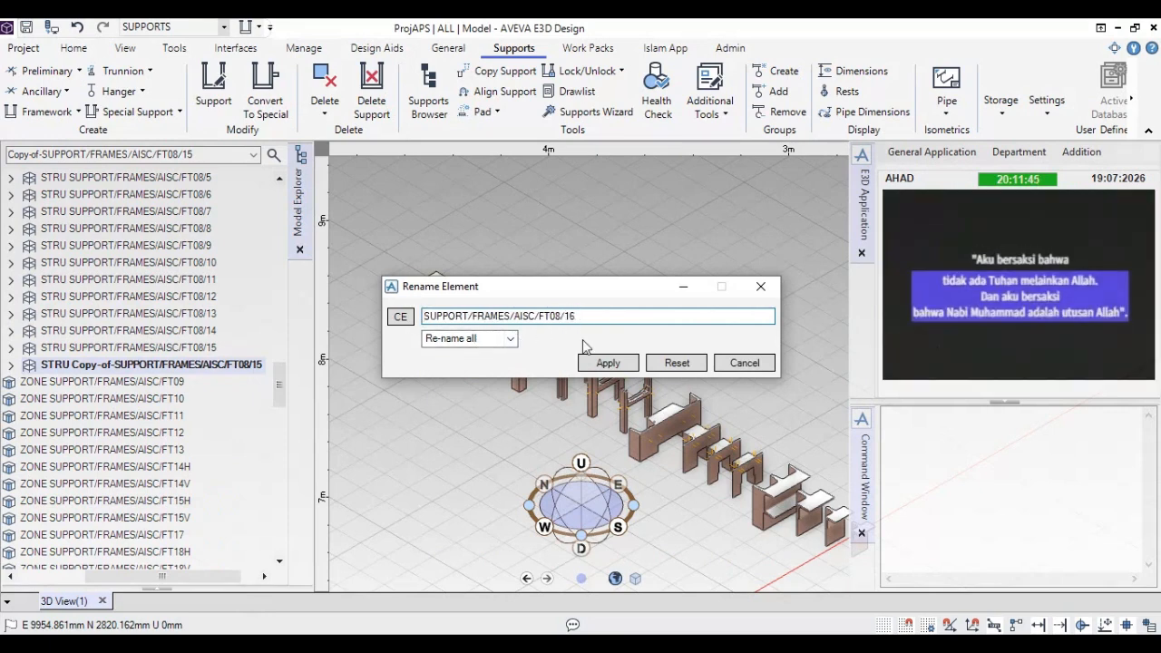
click(607, 362)
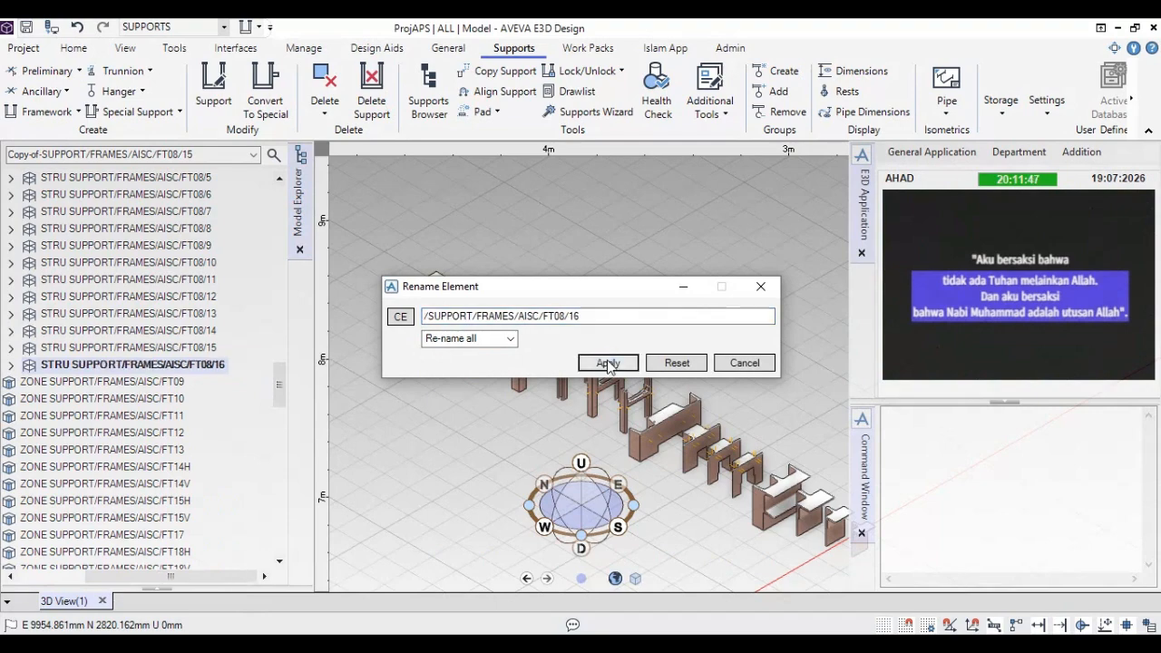
click(742, 362)
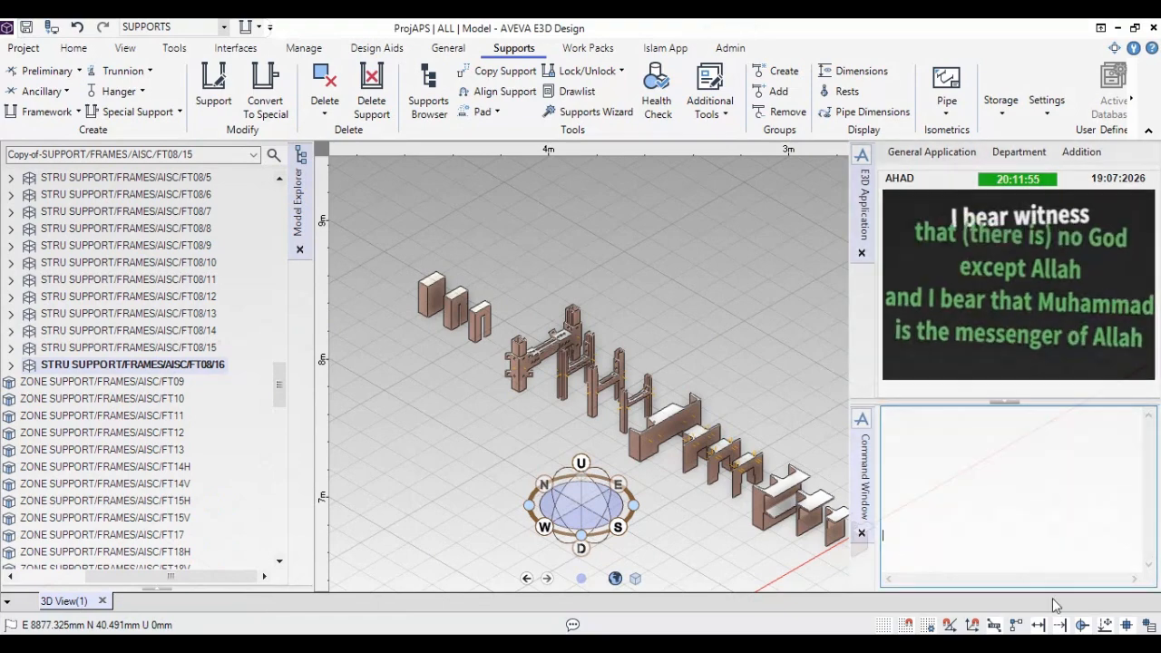
Step: Move structure FT08/16 north by 300 mm with the command BY N300
text(BY )
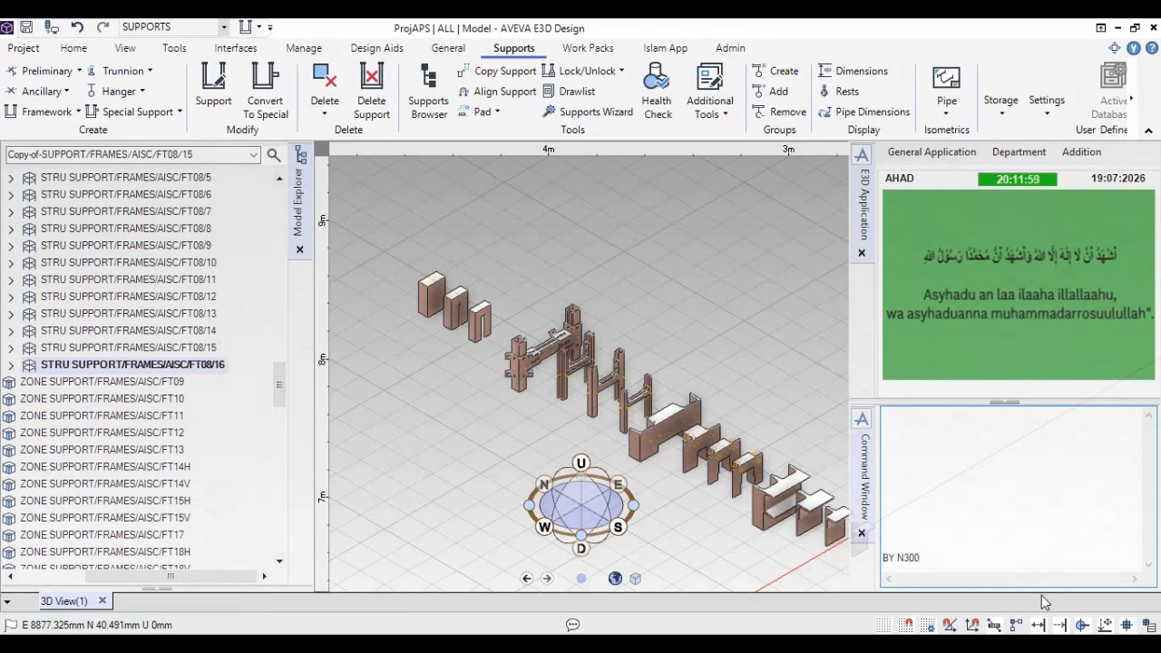
text(N300)
key(Return)
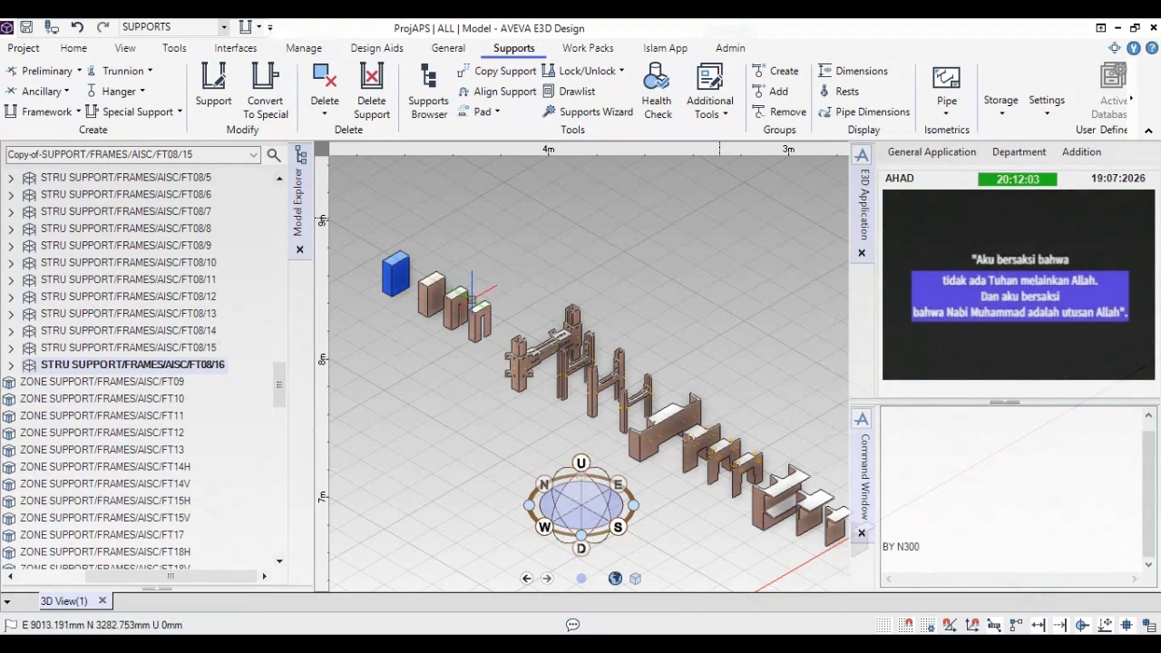
middle_drag(460, 284, 524, 337)
scroll(458, 283, up, 5)
scroll(466, 316, up, 1)
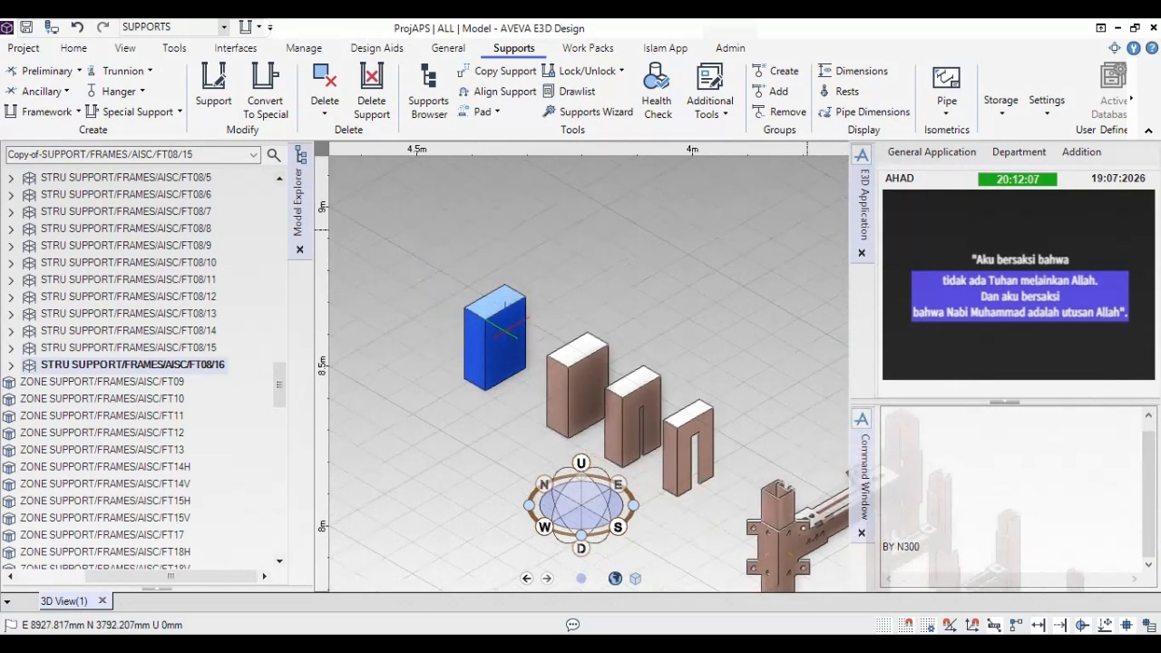
scroll(501, 328, up, 2)
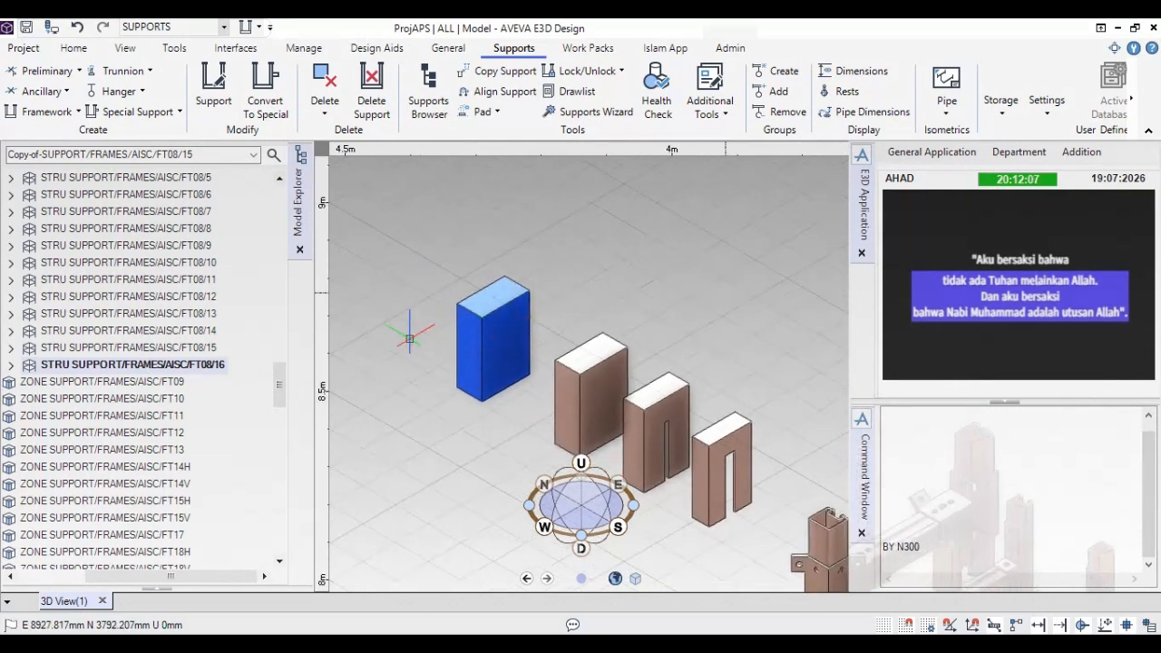
Step: Expand FT08/16 and its framework down to the sections and select section SUPPORT/FRAMES/AISC/FT08/16-BAR-1
click(10, 365)
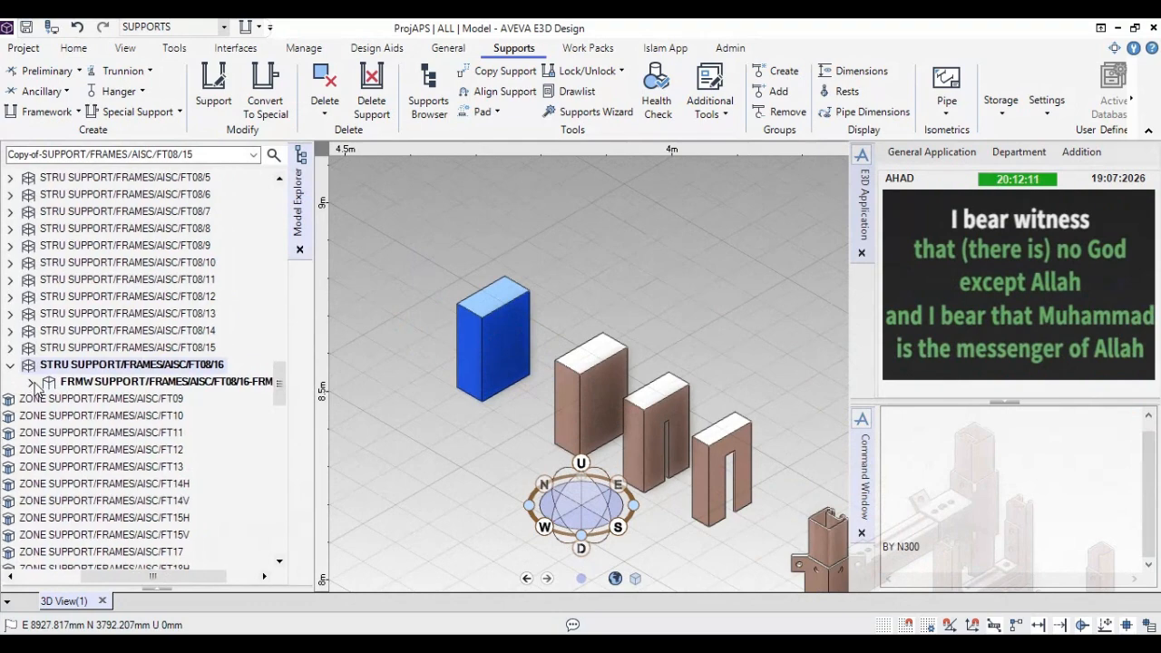
click(13, 382)
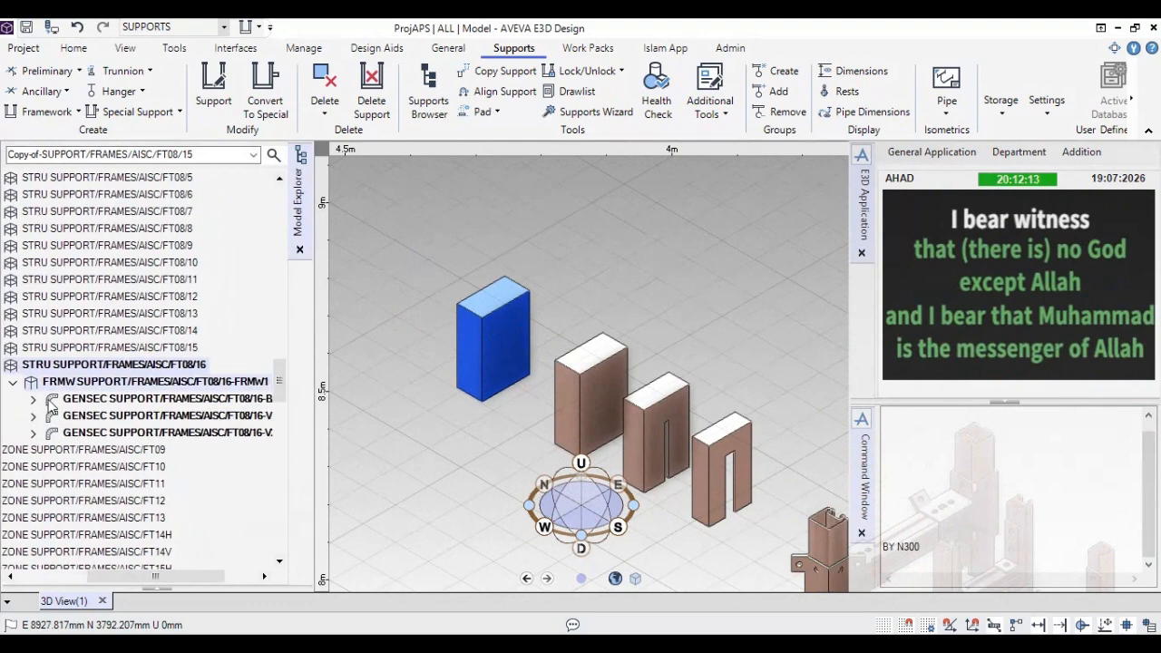
click(77, 402)
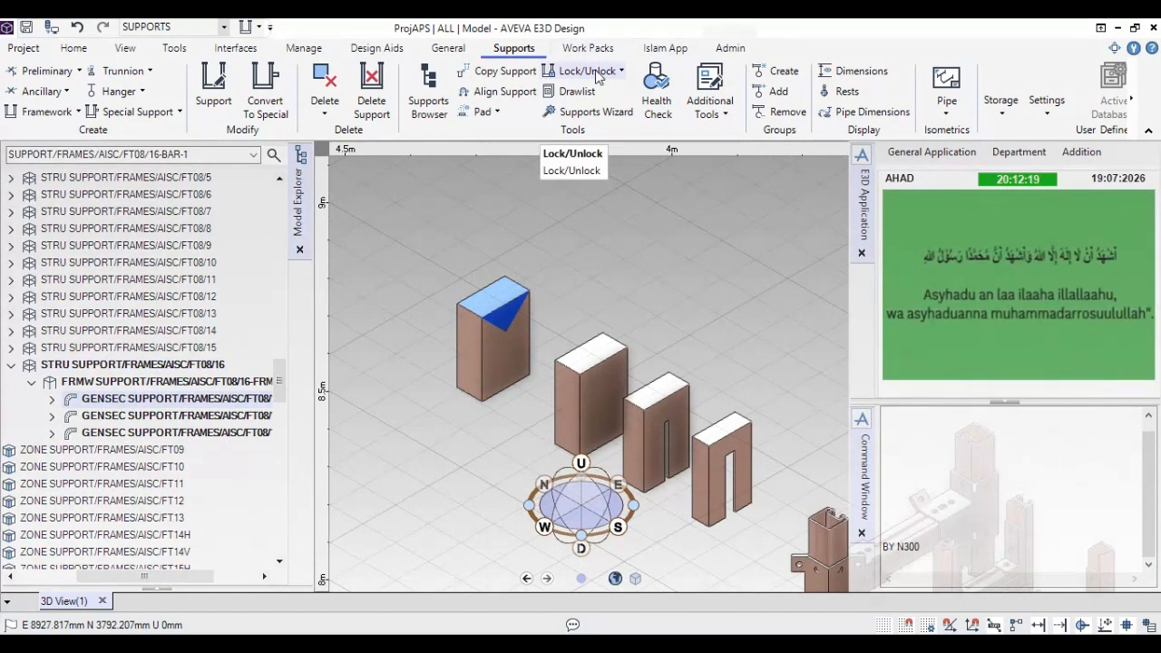
Step: Switch the discipline to STRUCTURES and bring up the general modify tools for the selected bar section
click(222, 27)
click(186, 65)
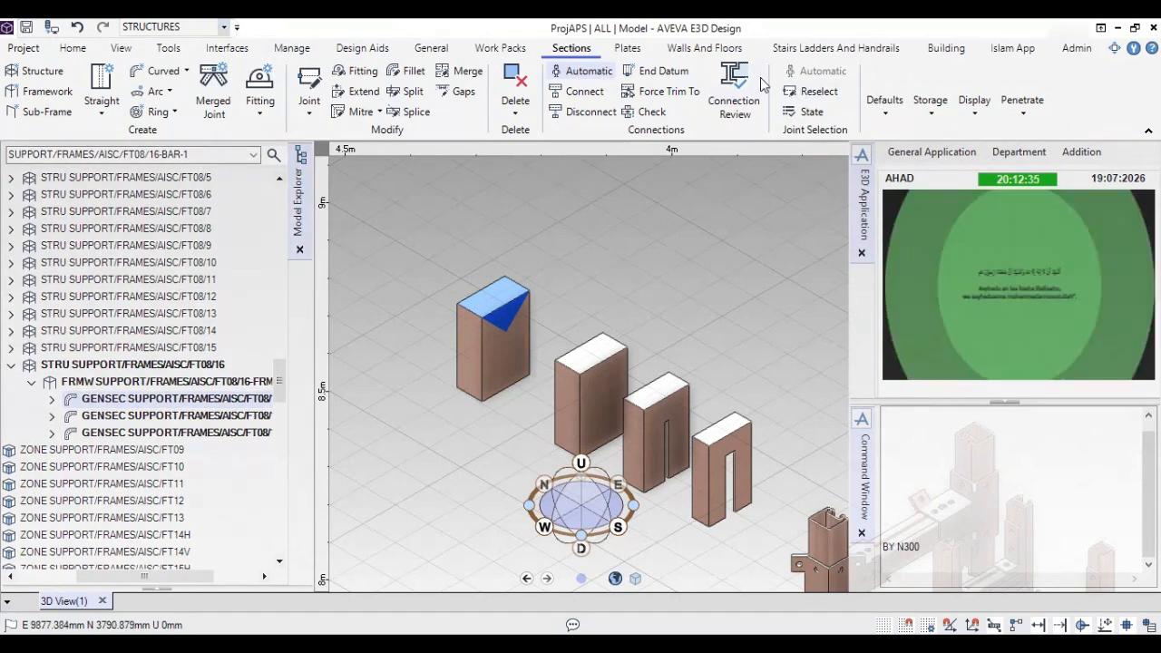
click(68, 49)
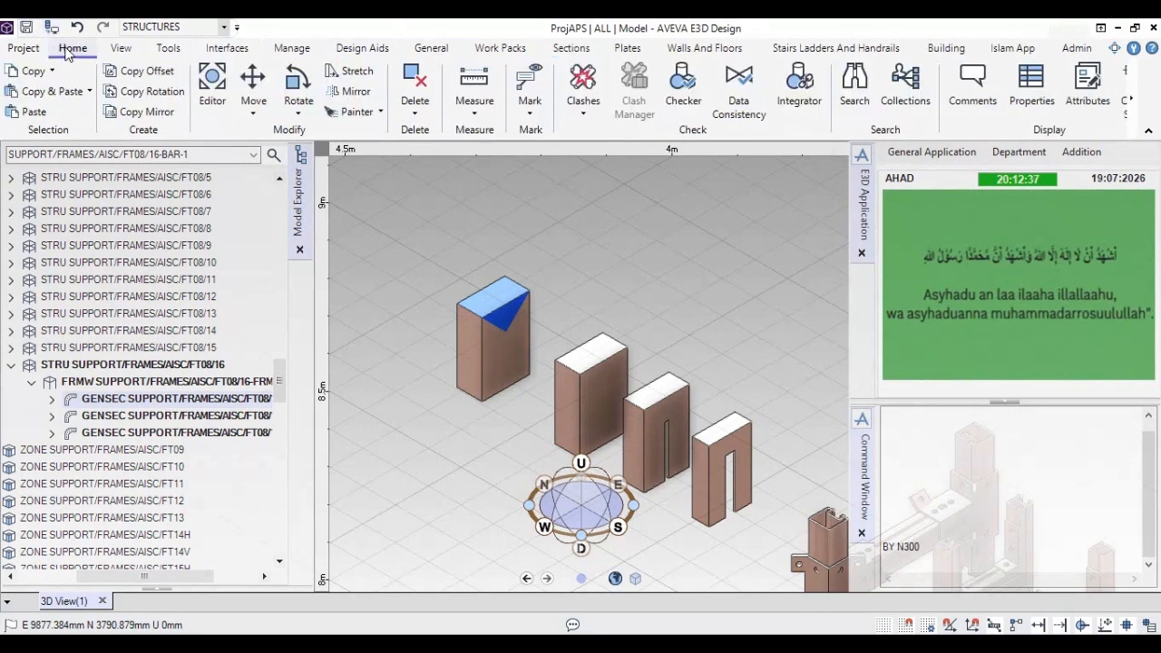
Step: Display the properties of section FT08/16-BAR-1 and expand its specification Reference into Spec, Type and Profile
click(1032, 90)
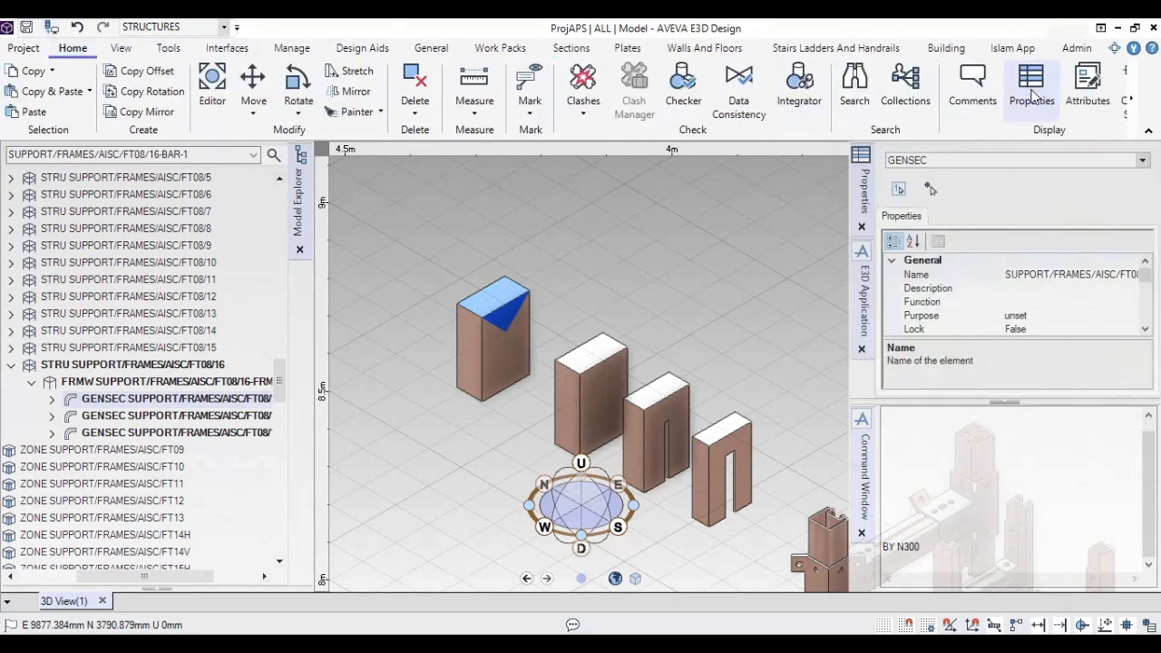
drag(967, 402, 964, 552)
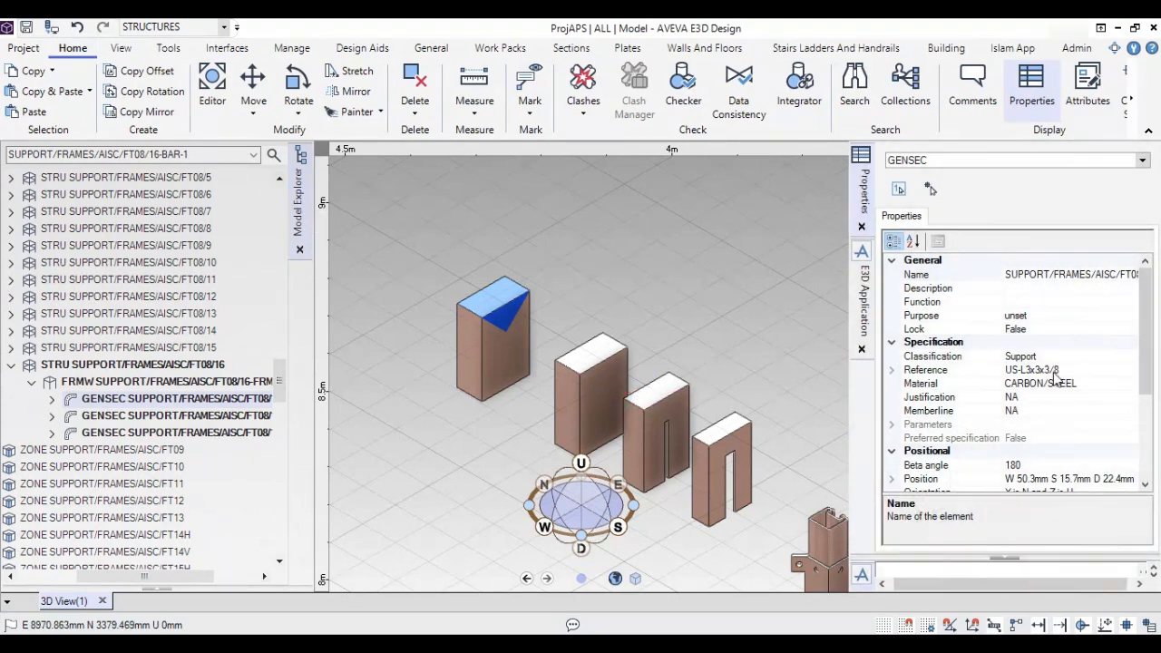
click(1057, 372)
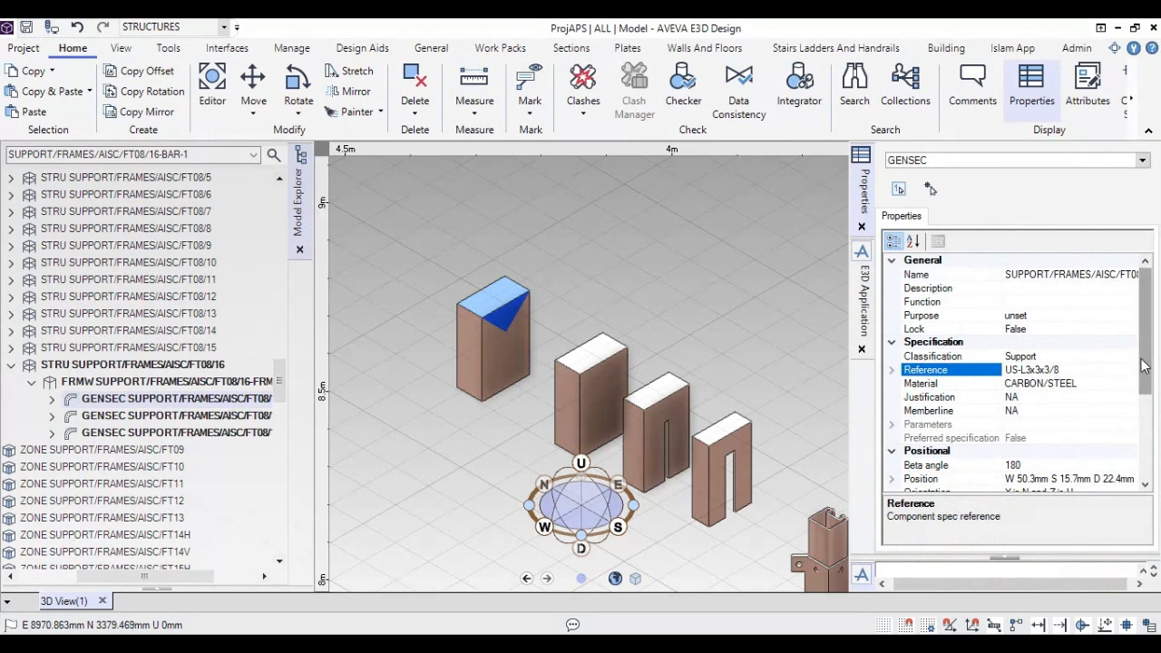
scroll(1141, 373, down, 1)
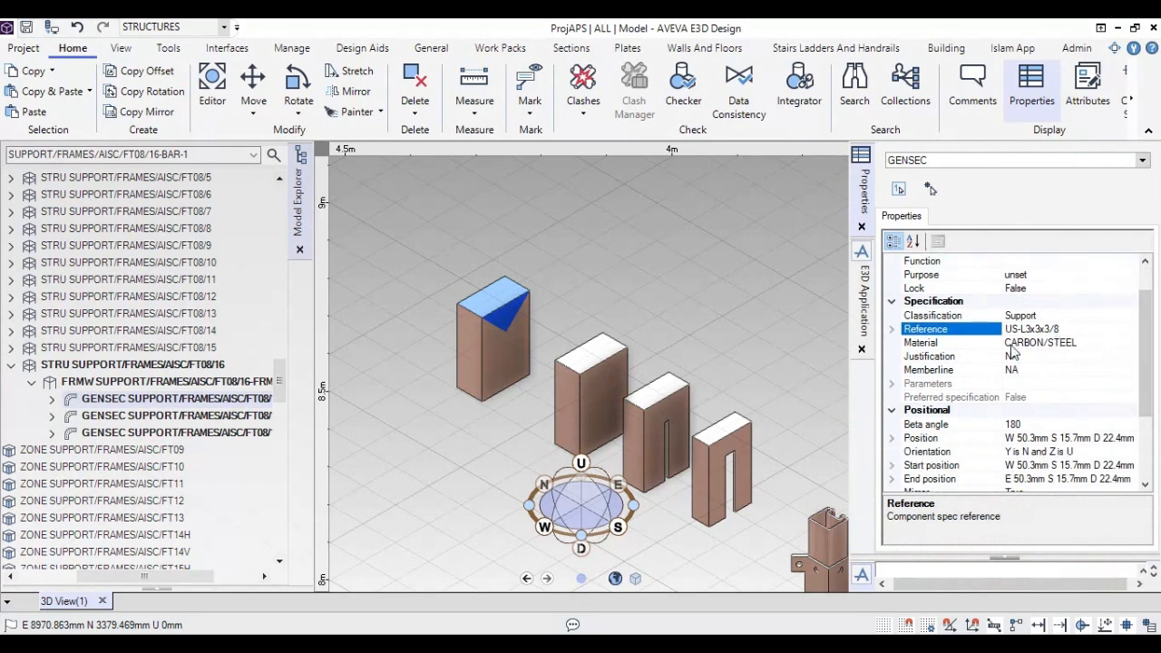
click(891, 330)
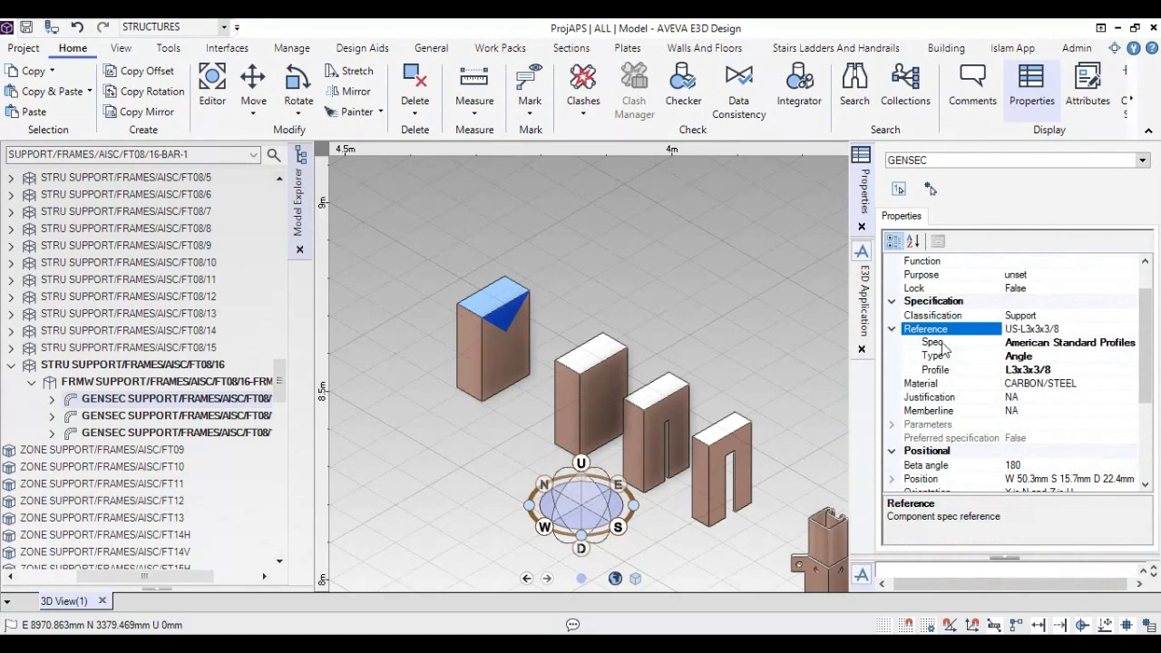
Step: Choose American Standard Profiles as the Spec in the bar section's Reference properties
click(1032, 342)
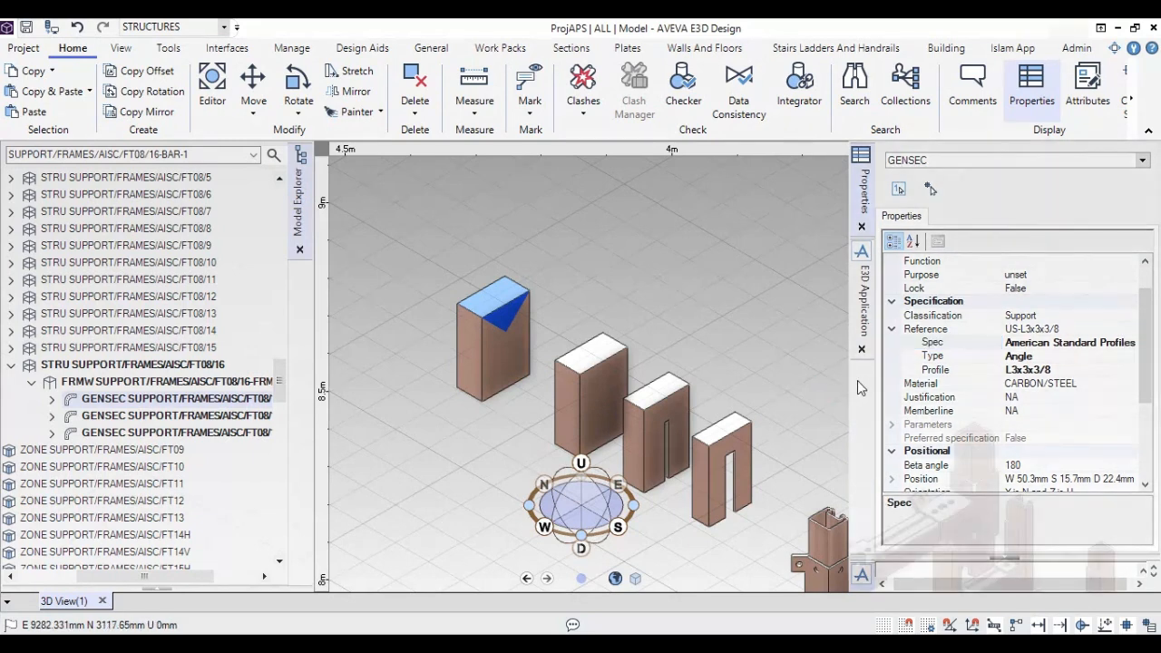
drag(848, 382, 747, 382)
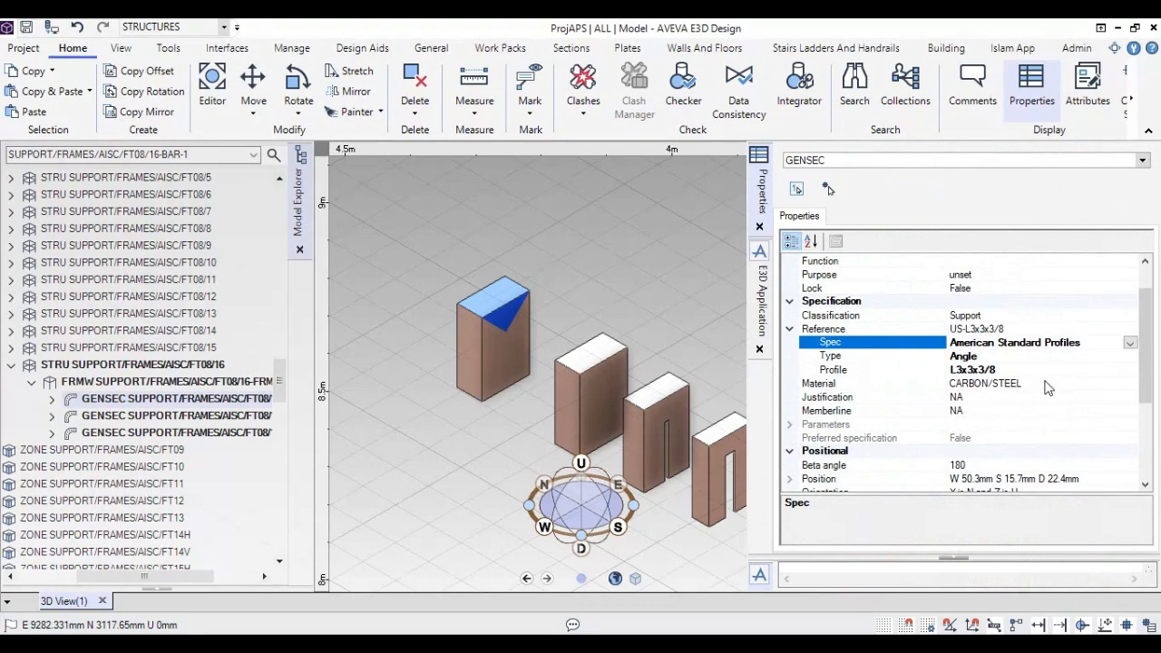
click(1130, 342)
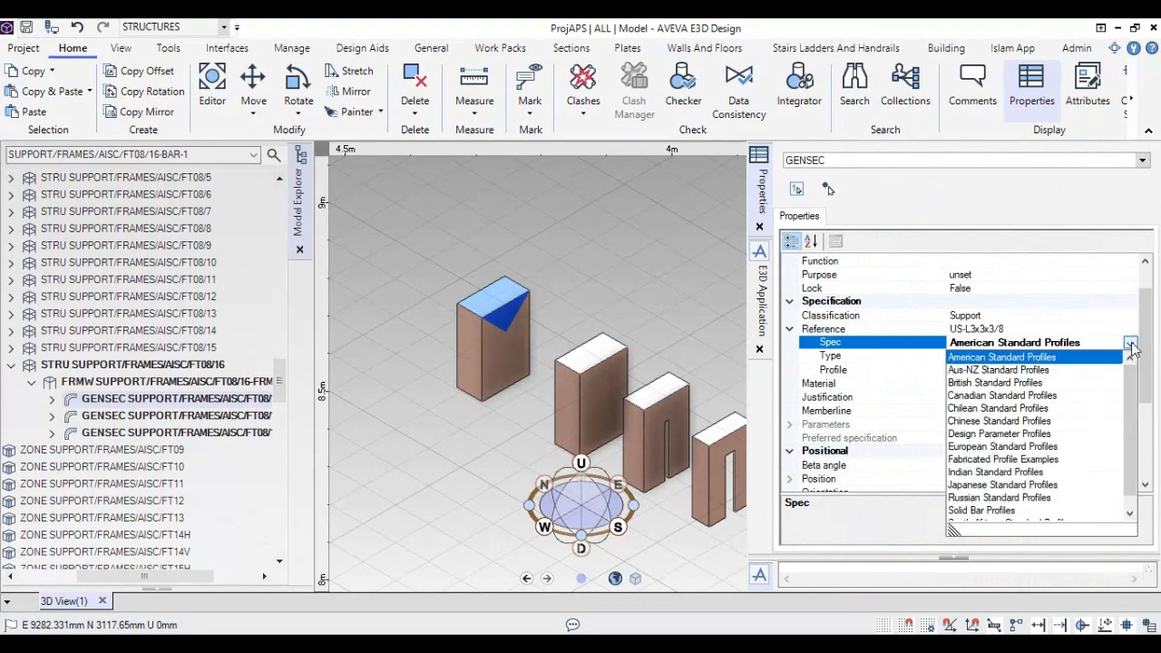
click(1043, 358)
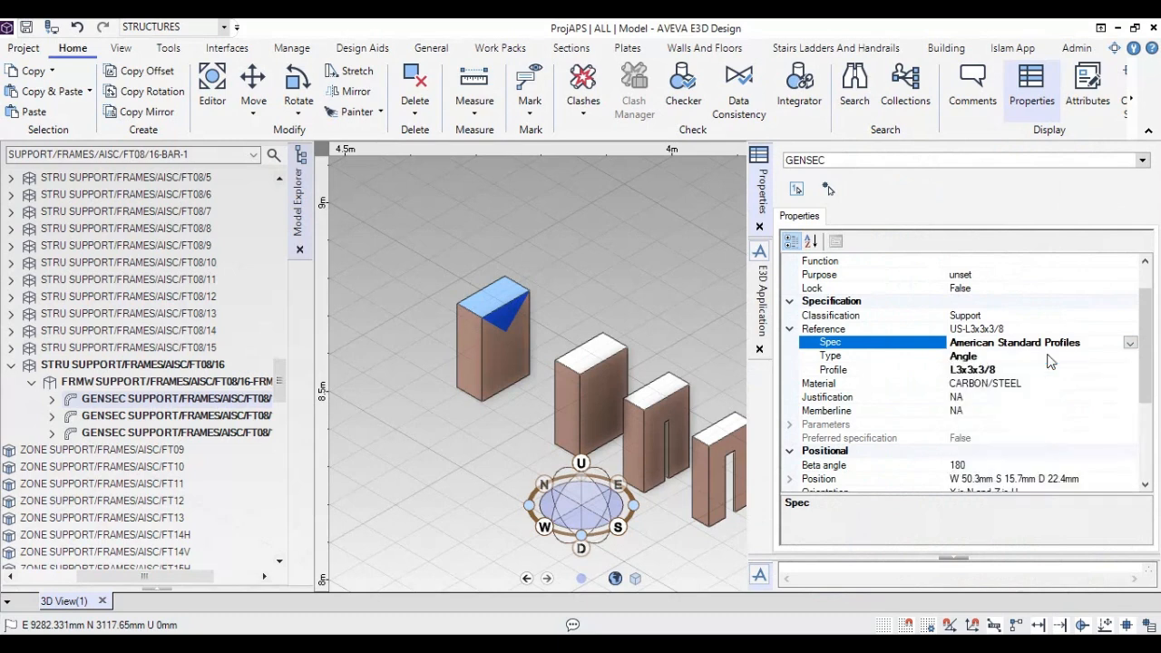
Step: Set the bar section's Type to Pipe and its Profile to Pipe 6 SCH 40
click(1021, 356)
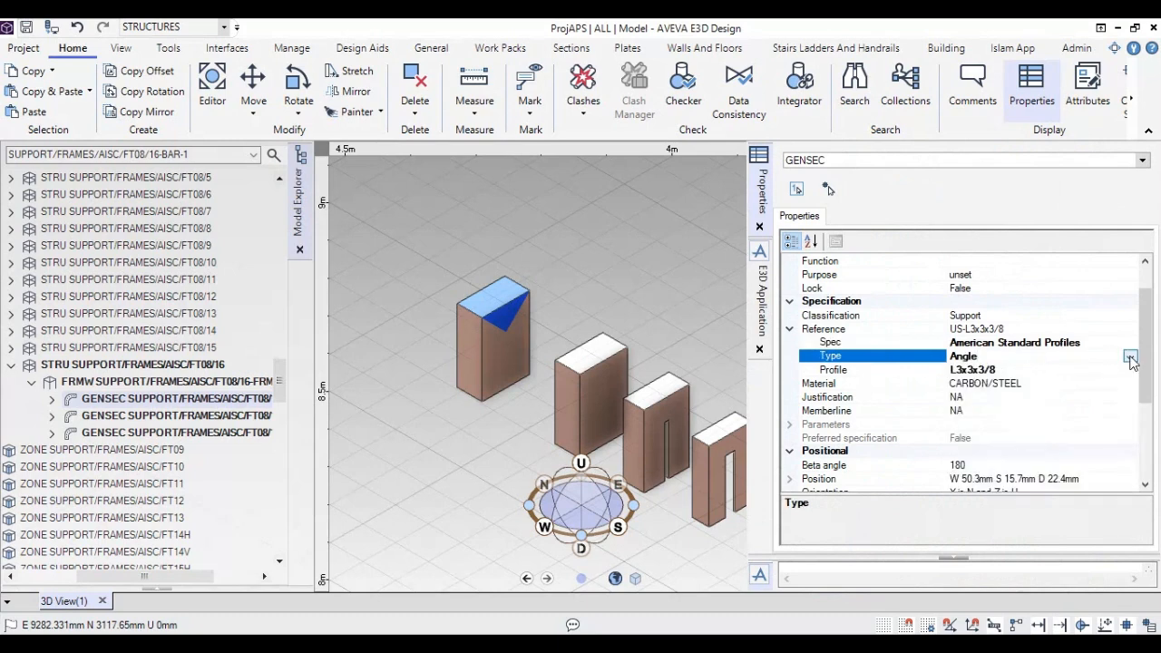
click(1130, 358)
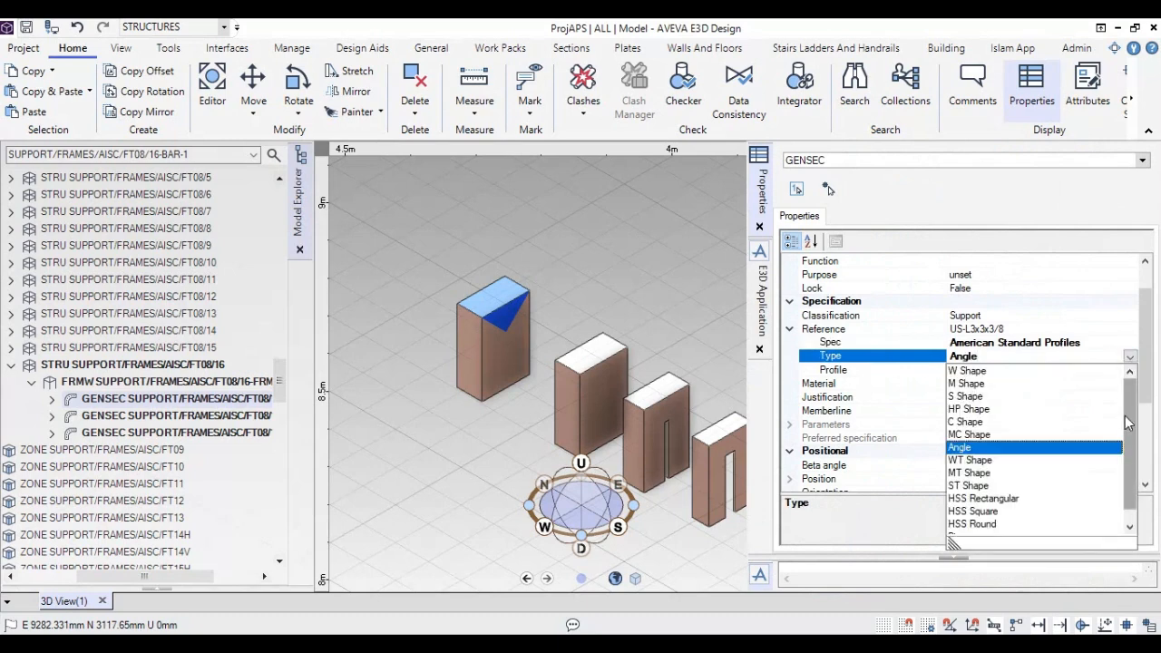
scroll(1130, 424, down, 1)
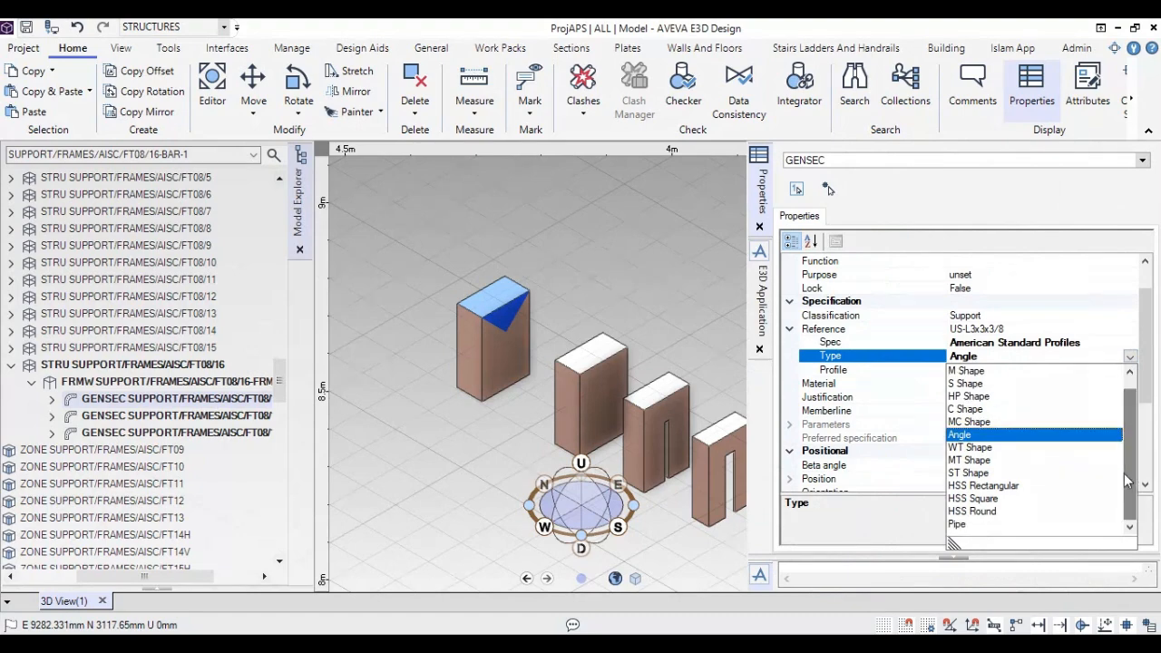
click(962, 525)
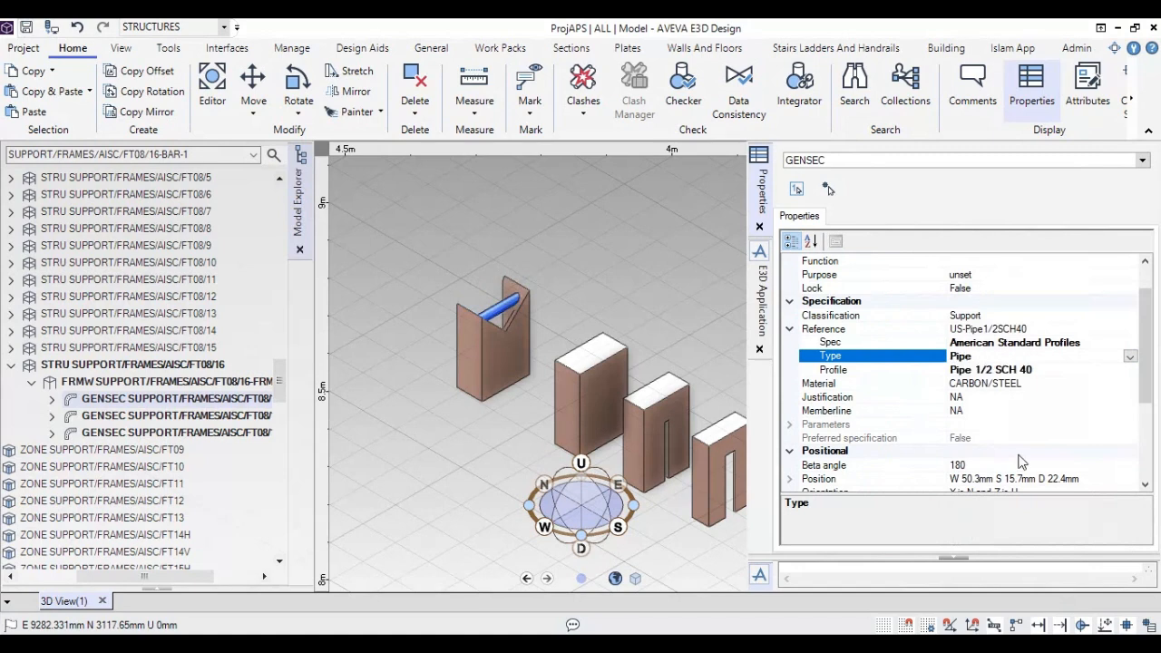
click(1122, 371)
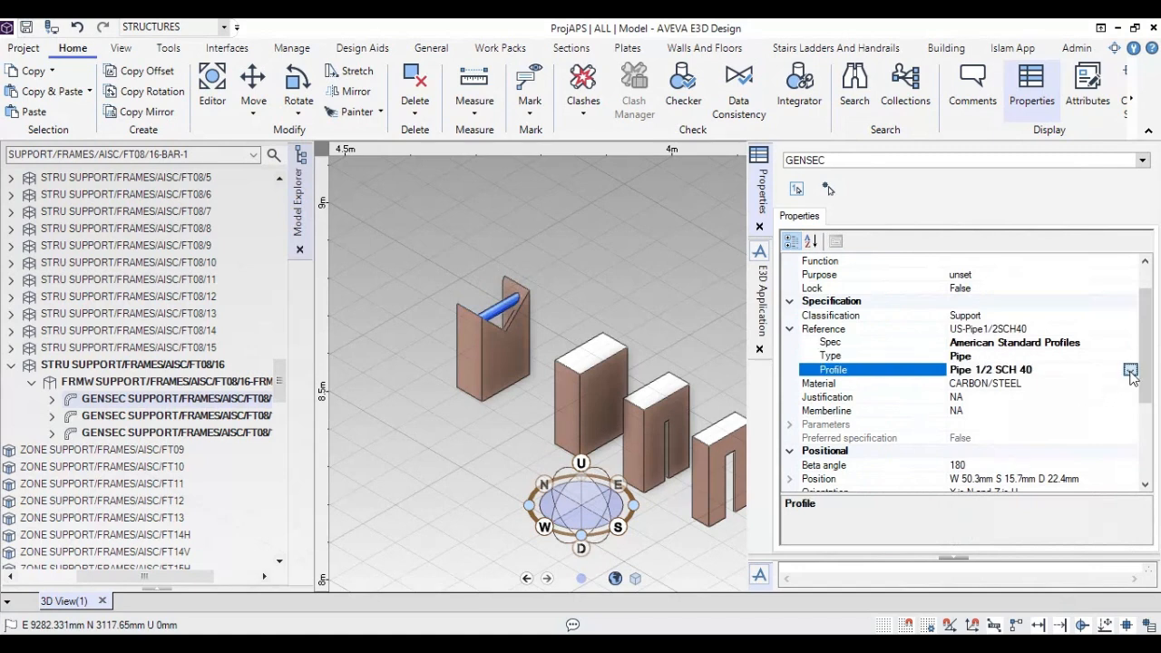
click(1130, 371)
drag(1130, 414, 1127, 488)
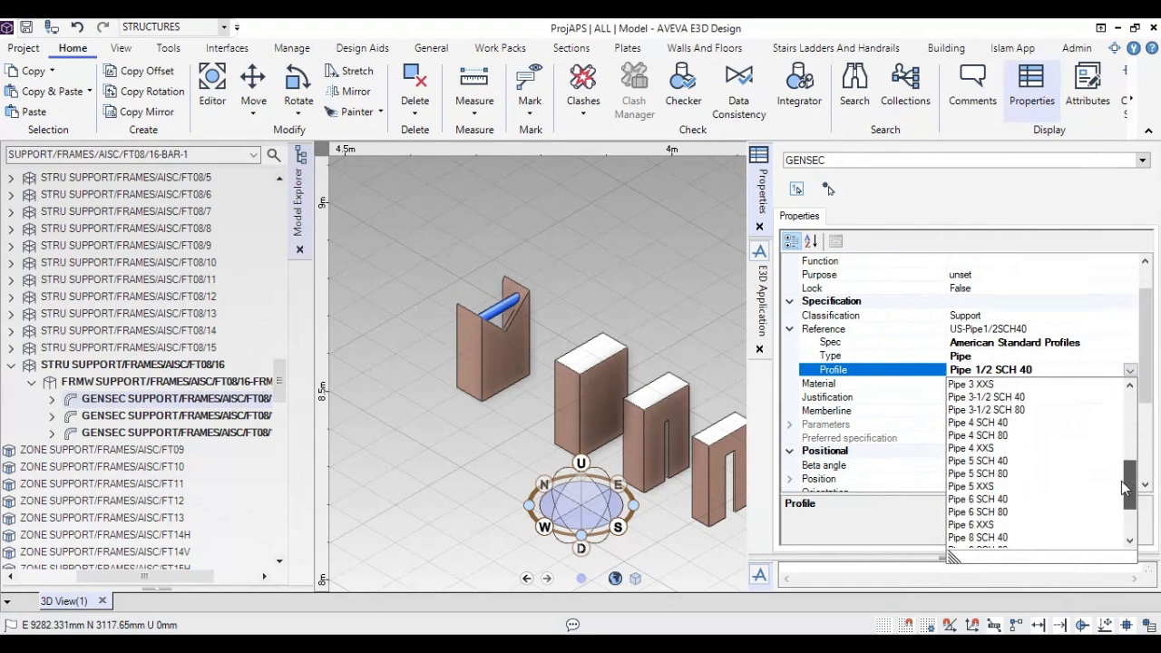
click(977, 499)
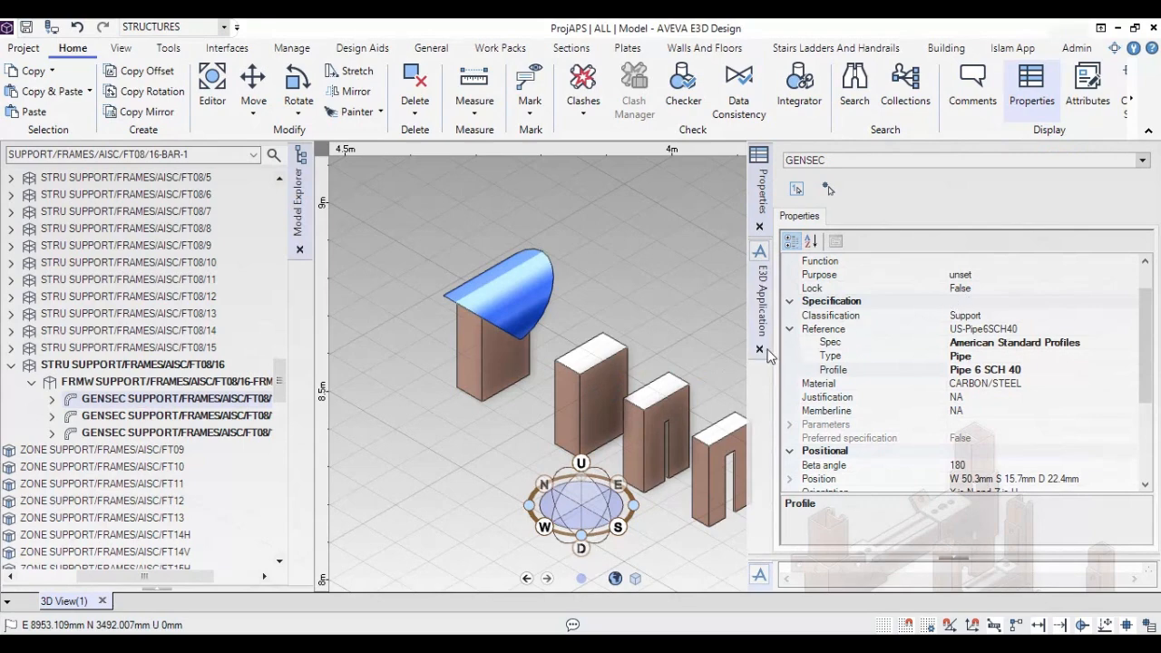
Step: Close the section properties and bring back the Islam App main application, with the command window enlarged below it
click(760, 349)
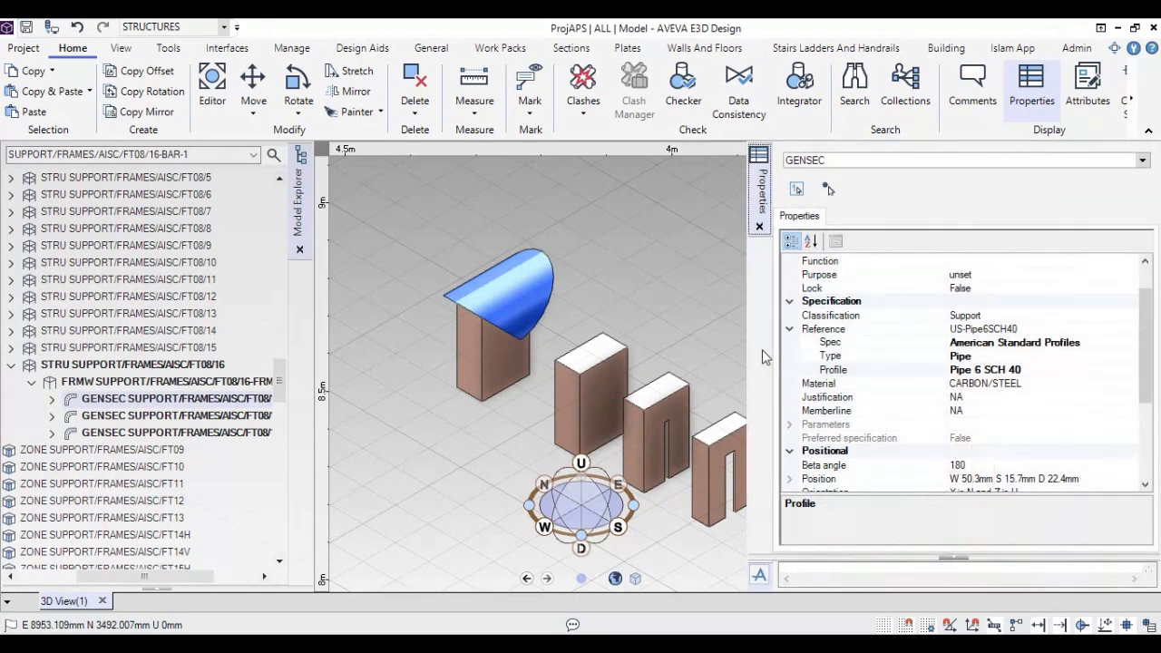
click(760, 227)
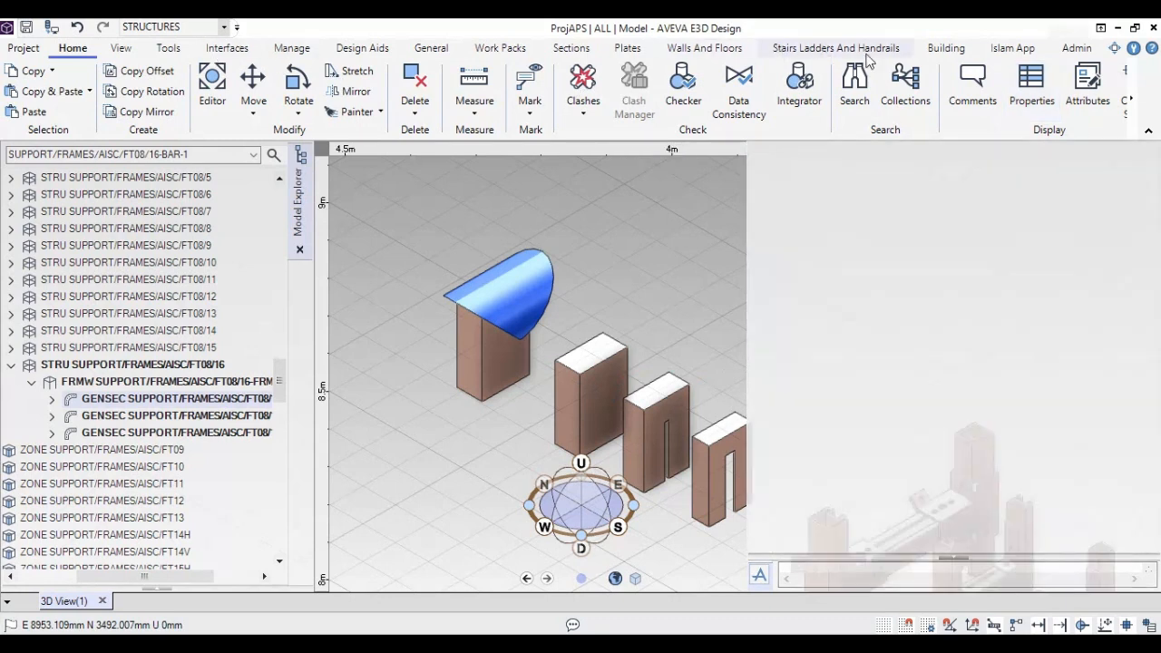
click(1012, 48)
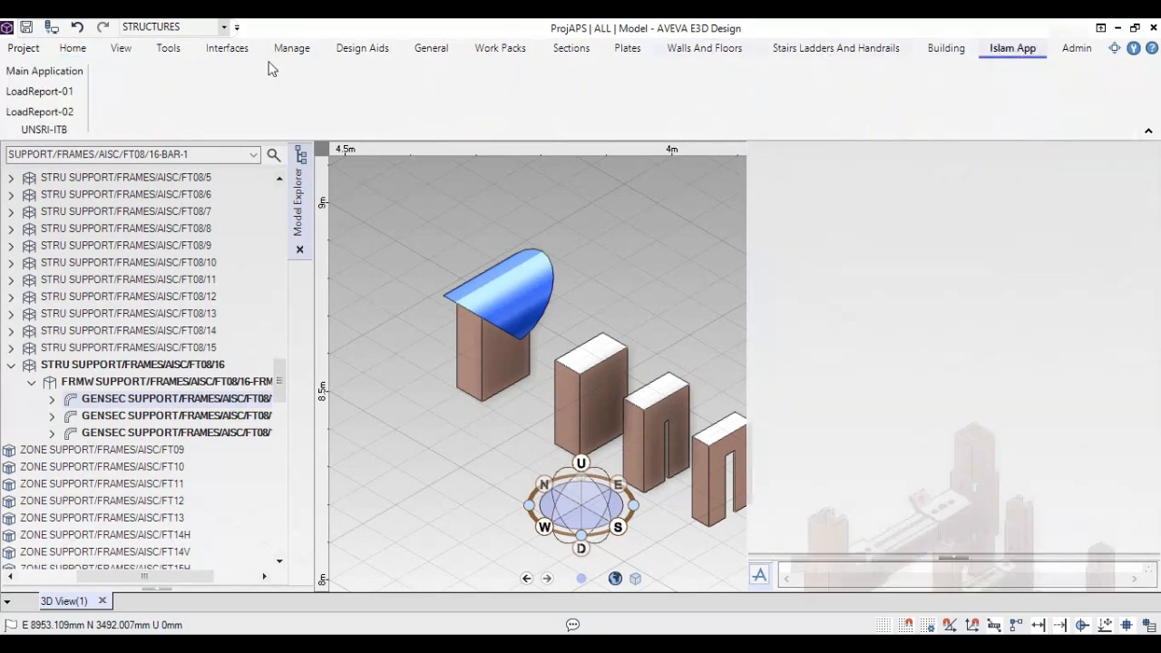
click(54, 71)
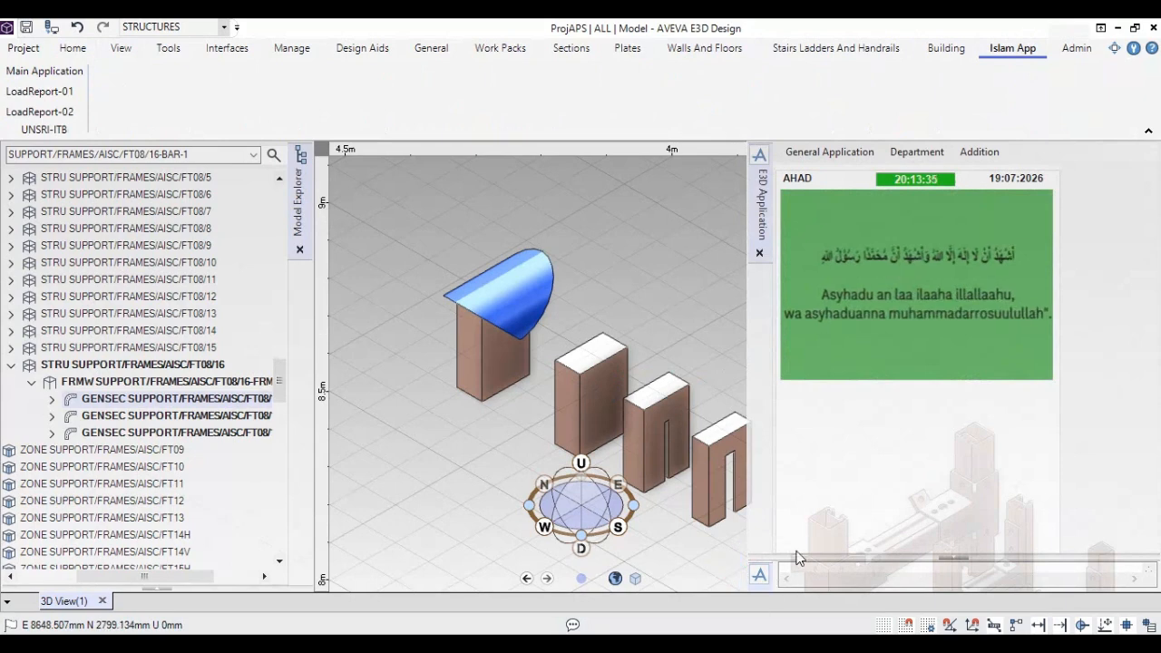
drag(795, 557, 784, 416)
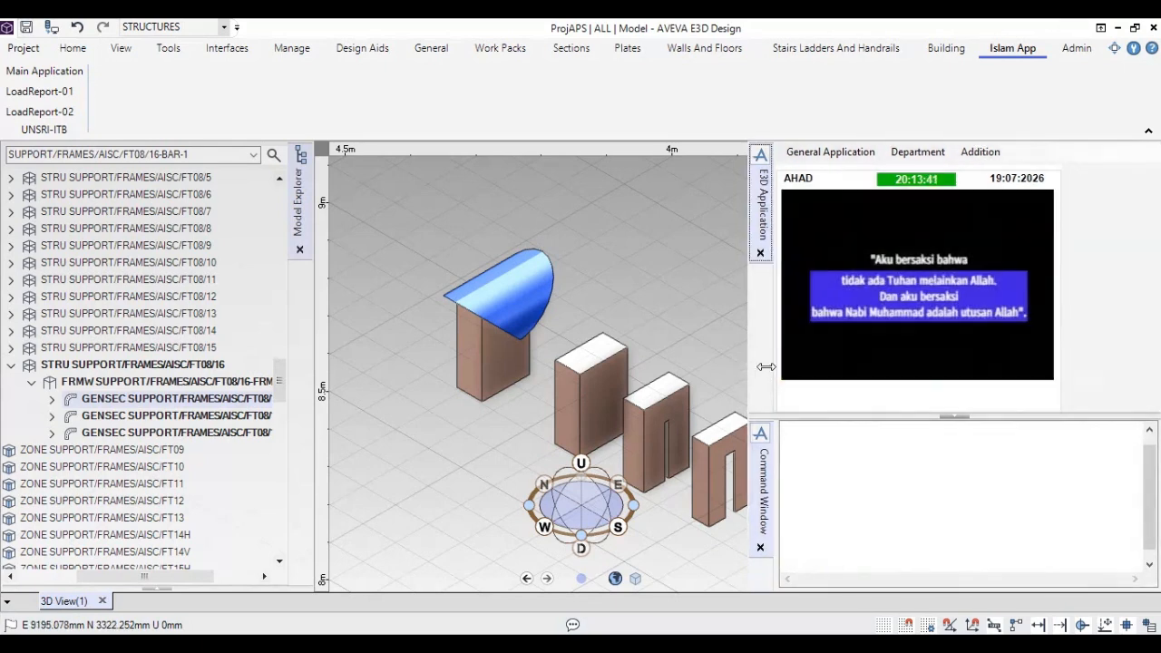
drag(766, 366, 813, 367)
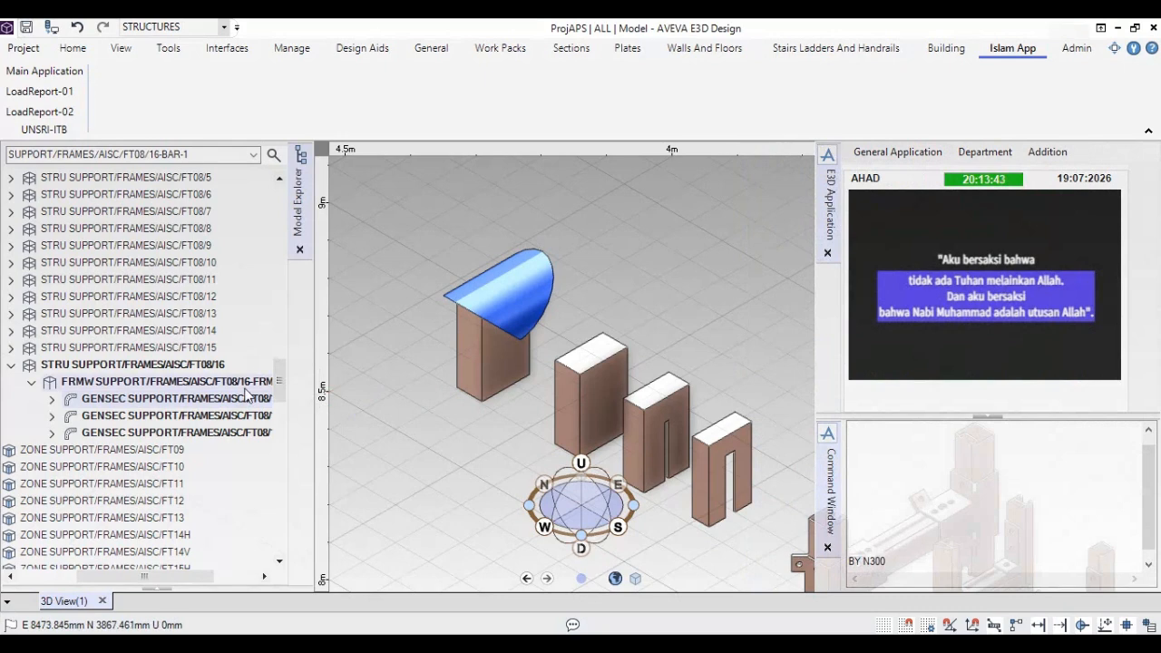
Step: Query the bar's specification reference with Q SPR and apply Spref /US-Pipe6SCH40 to sections FT08/16-V1 and FT08/16-V2
click(912, 499)
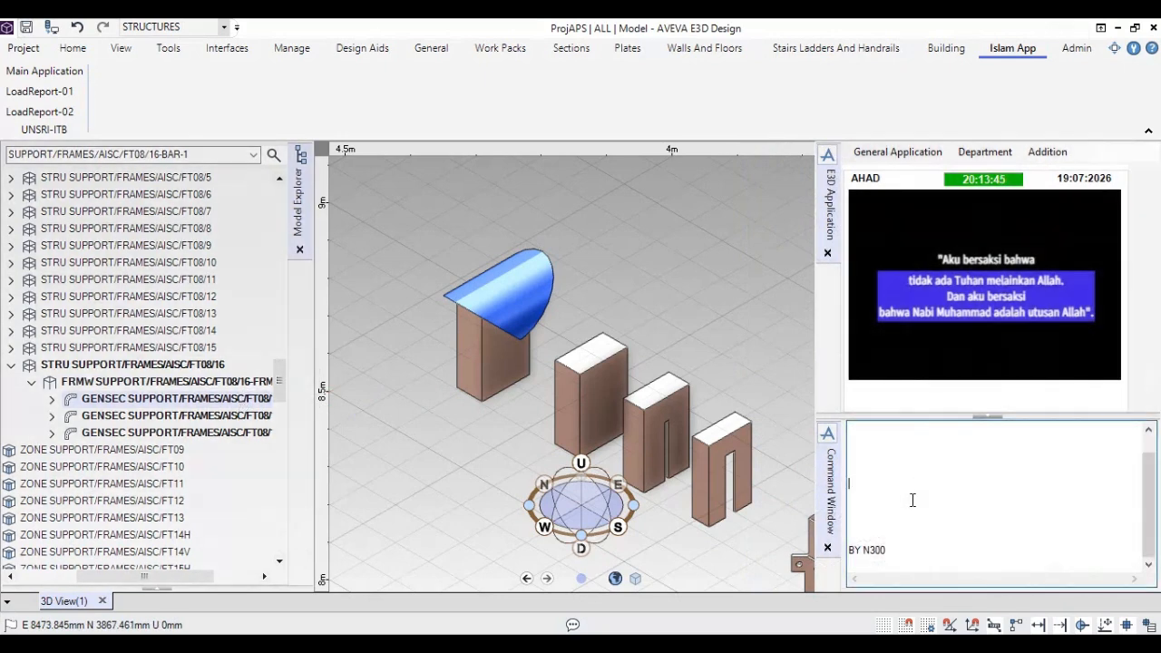
text(Q SPR)
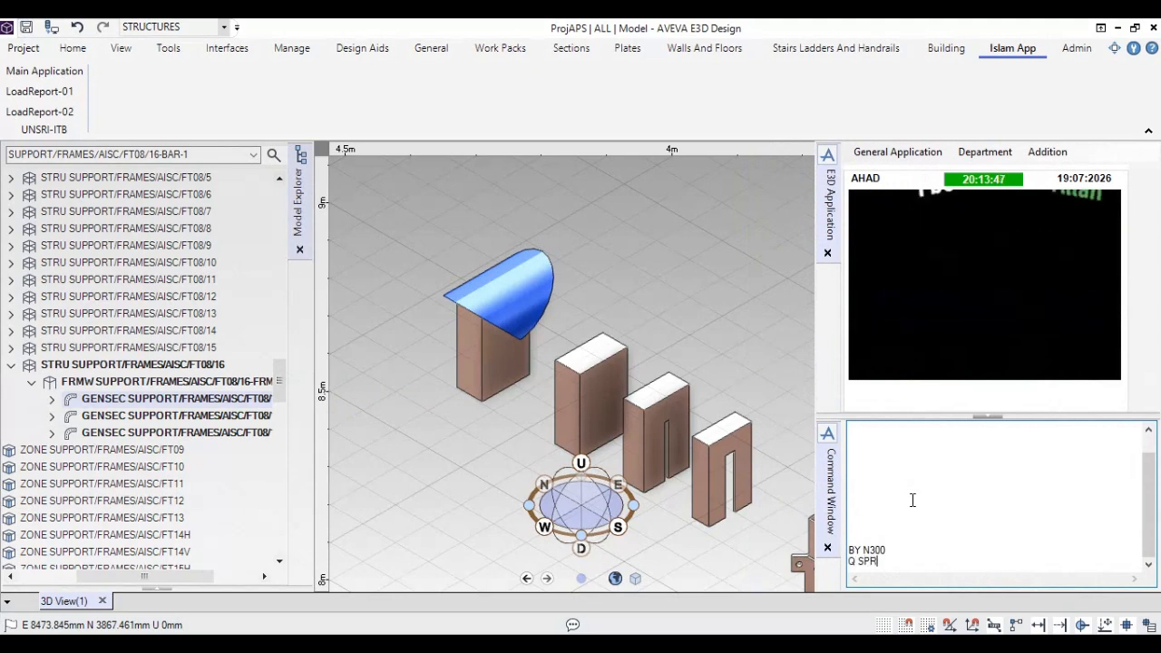
key(Return)
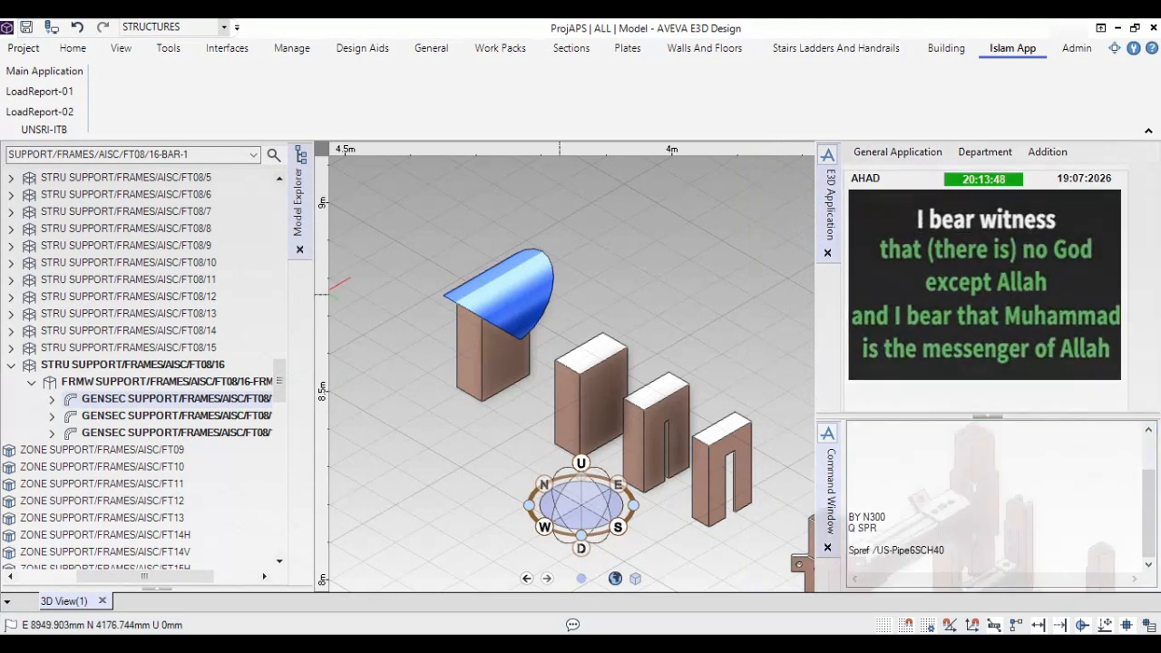
click(136, 416)
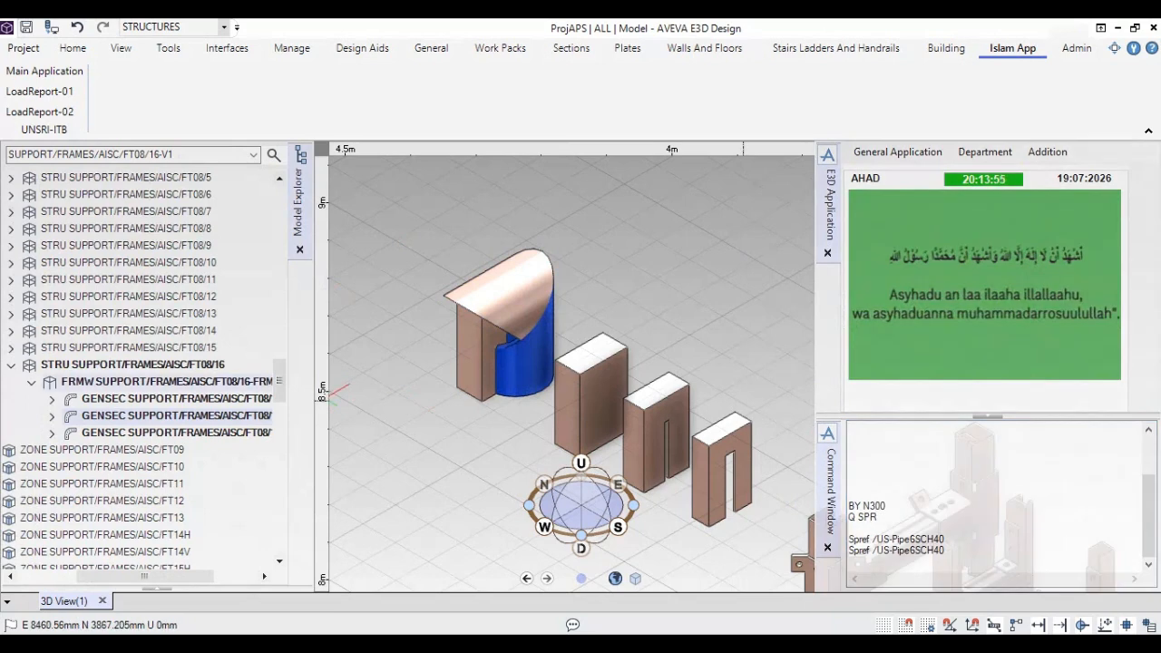
click(188, 435)
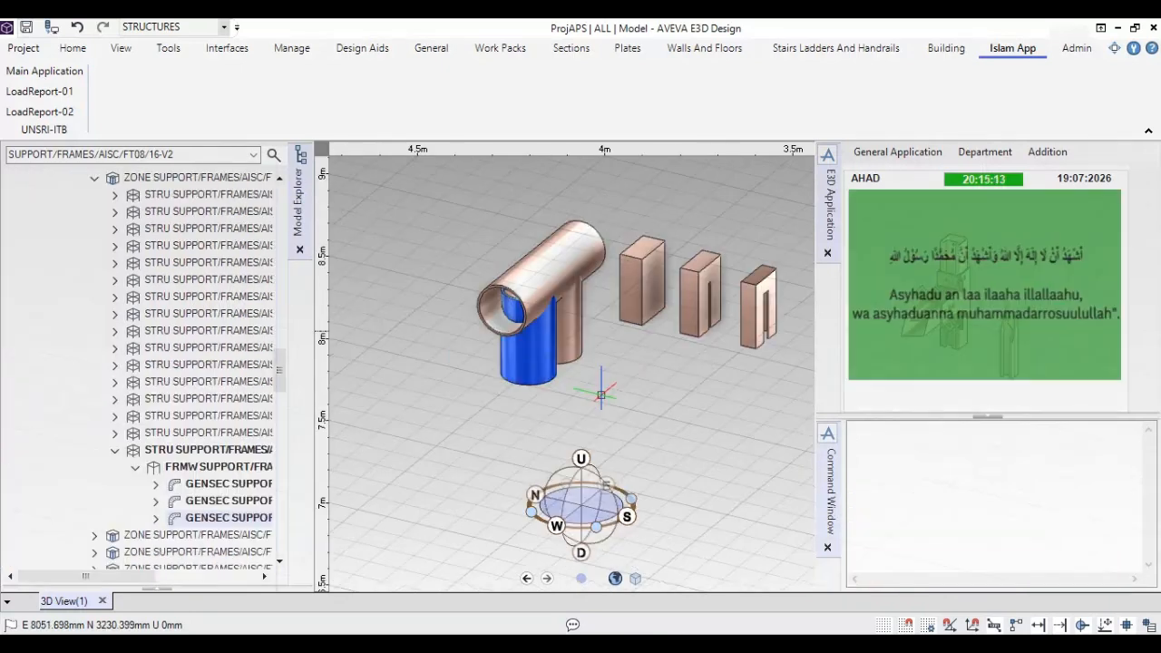
Step: Clear the 3D view with the command REM ALL and add only structure SUPPORT/FRAMES/AISC/FT08/16 back to it
click(590, 390)
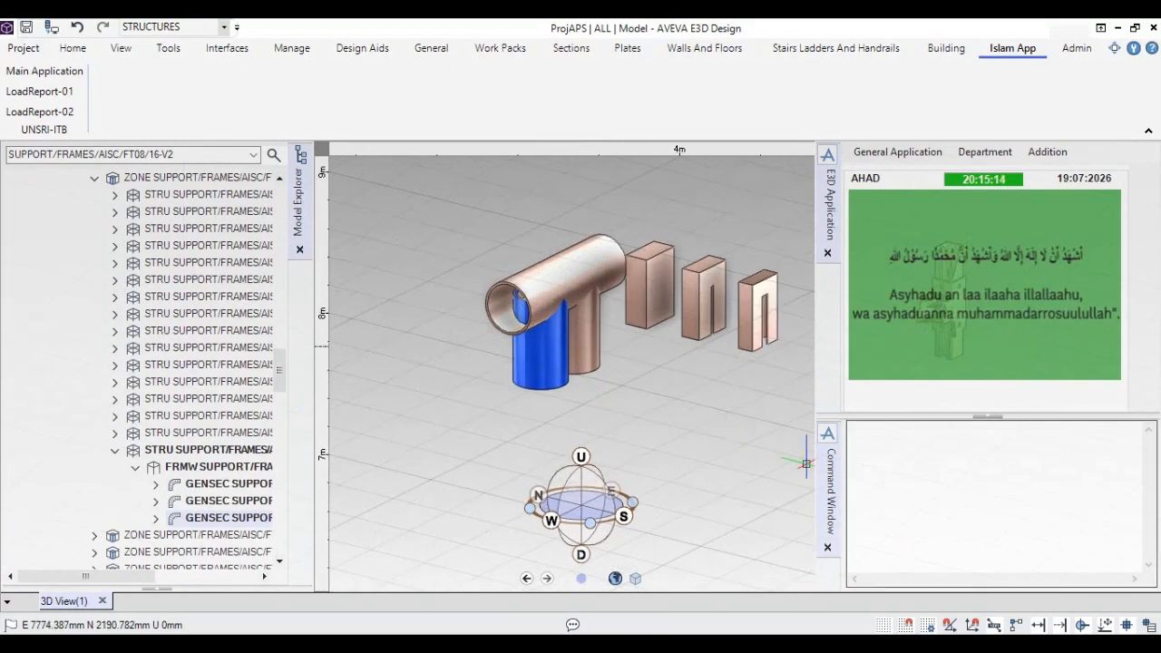
click(894, 487)
text(REM )
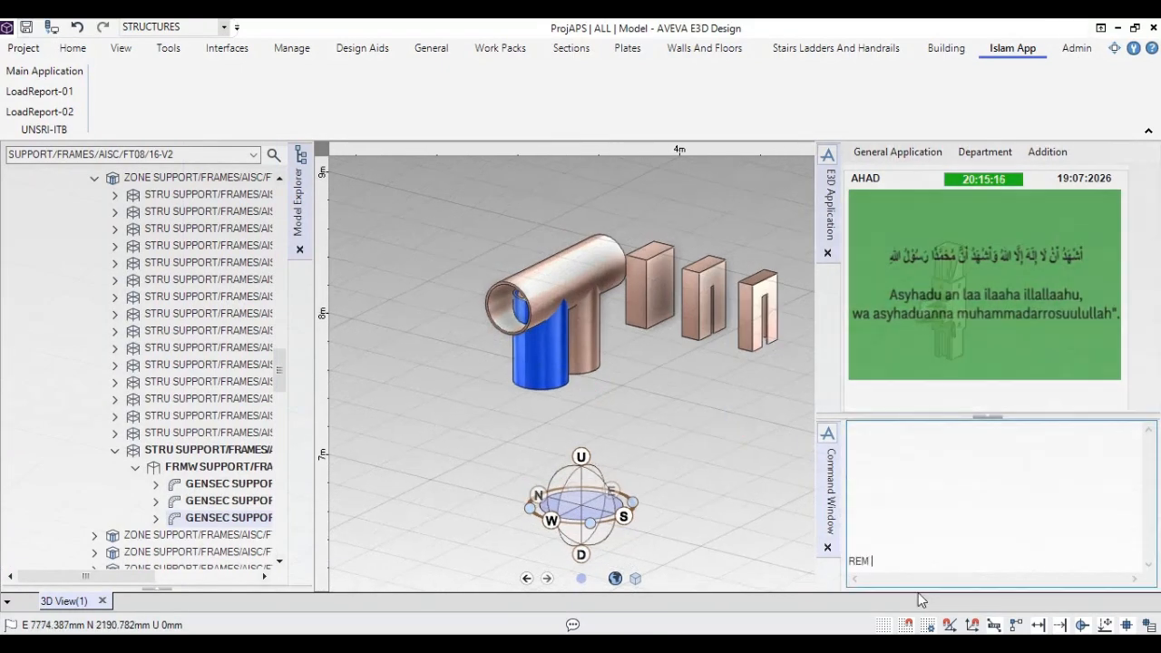
text(ALL)
key(Return)
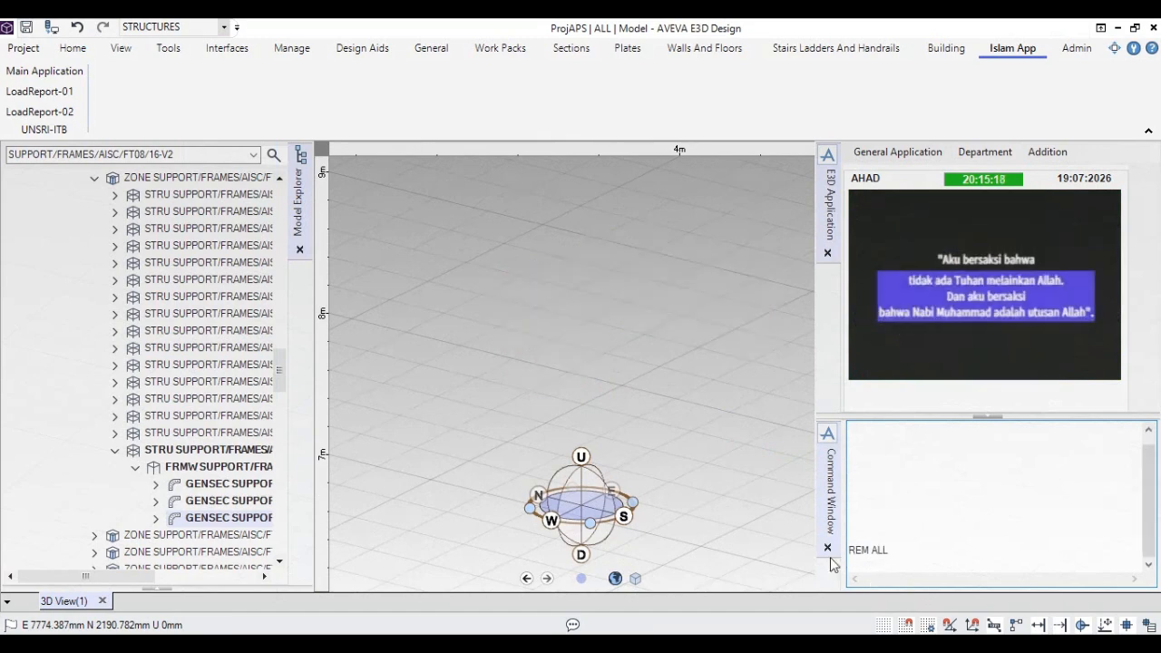
click(203, 449)
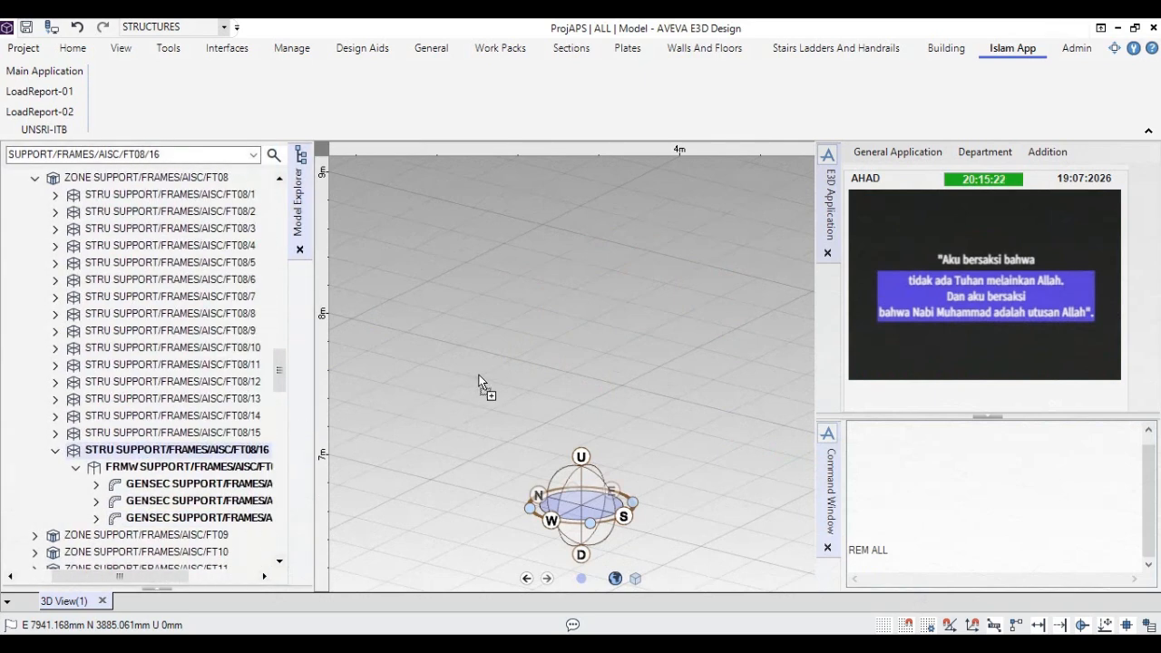
drag(479, 381, 469, 373)
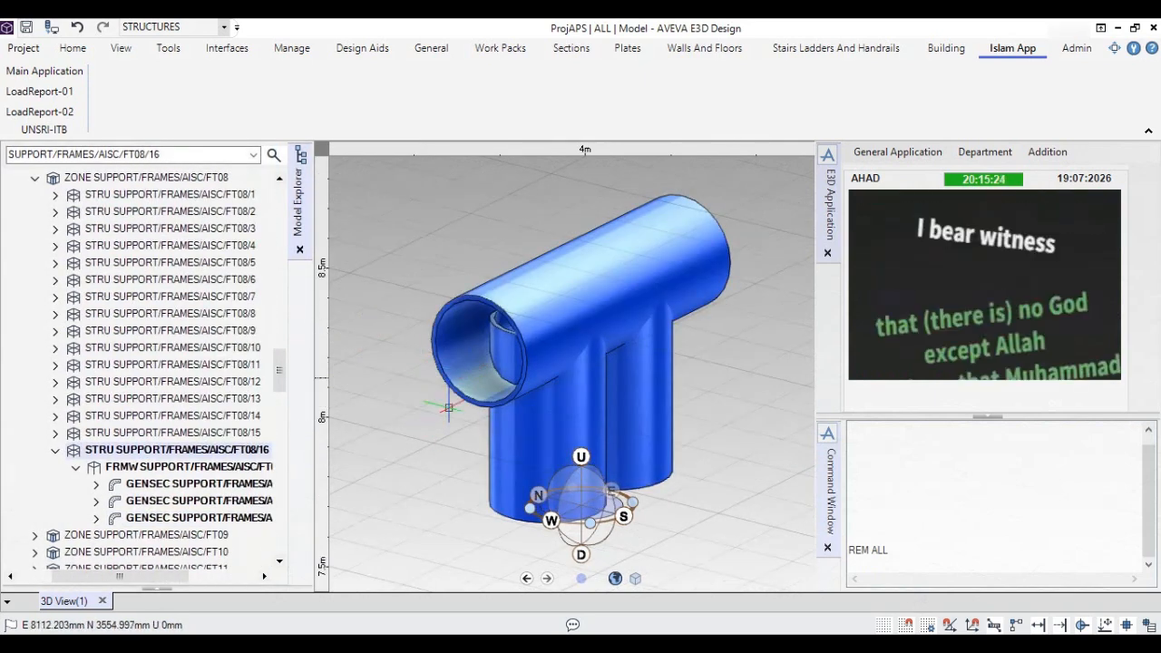
Step: Select the horizontal pipe section FT08/16-BAR-1 and query its specification reference with Q SPR
click(609, 293)
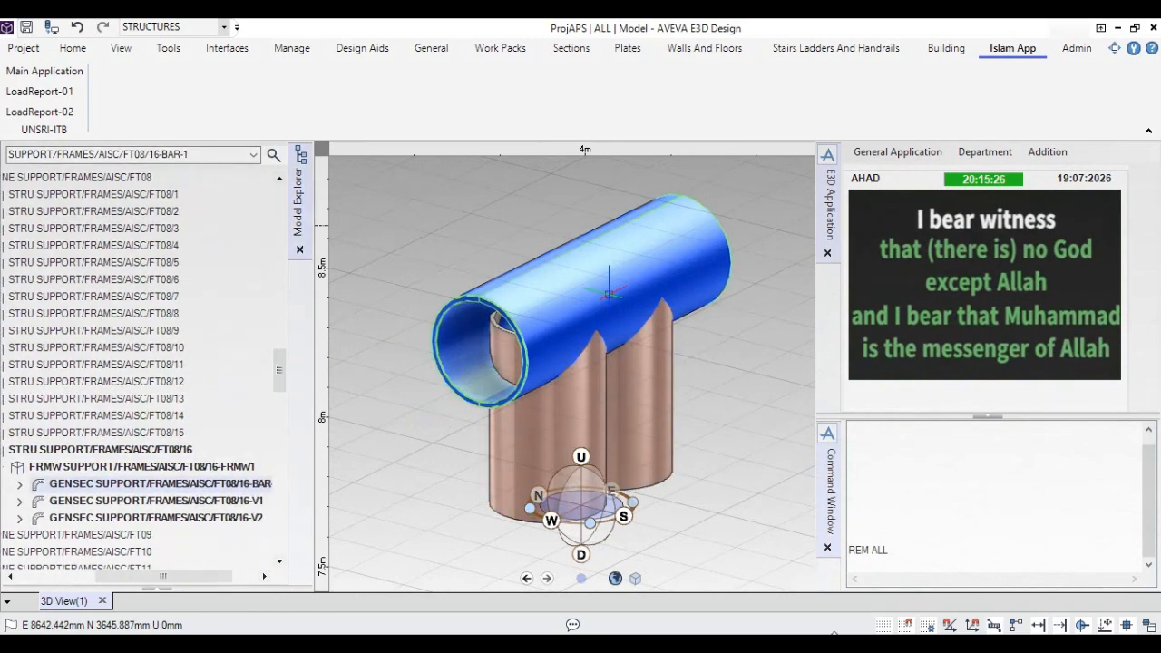
click(862, 570)
text(Q)
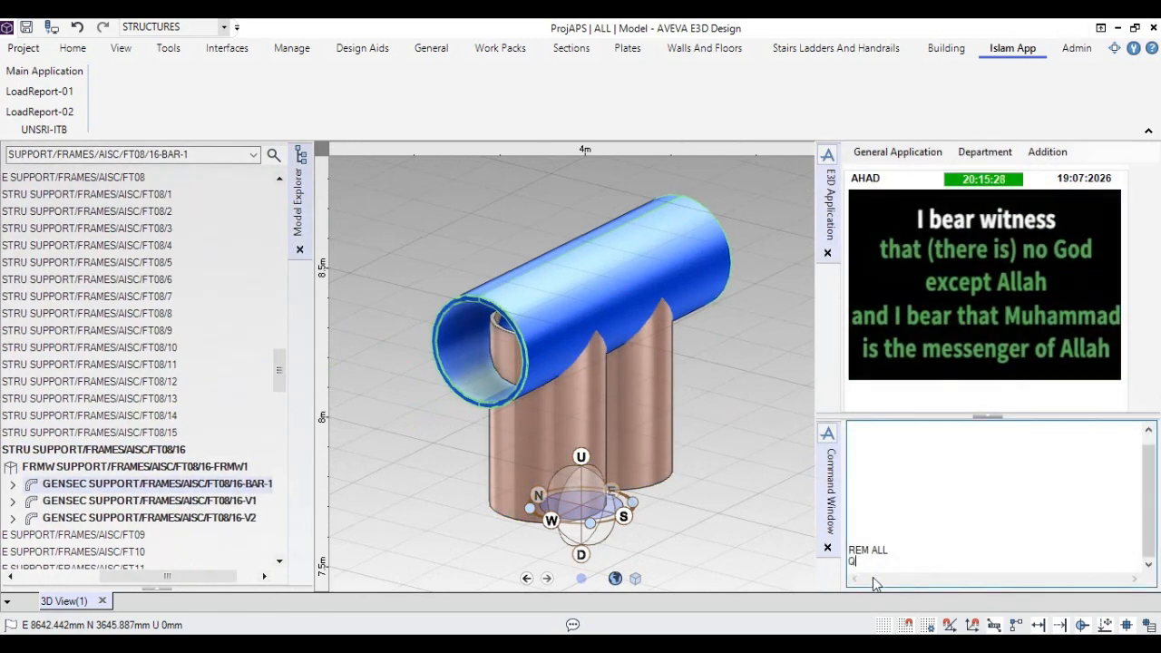
text( SPR)
key(Return)
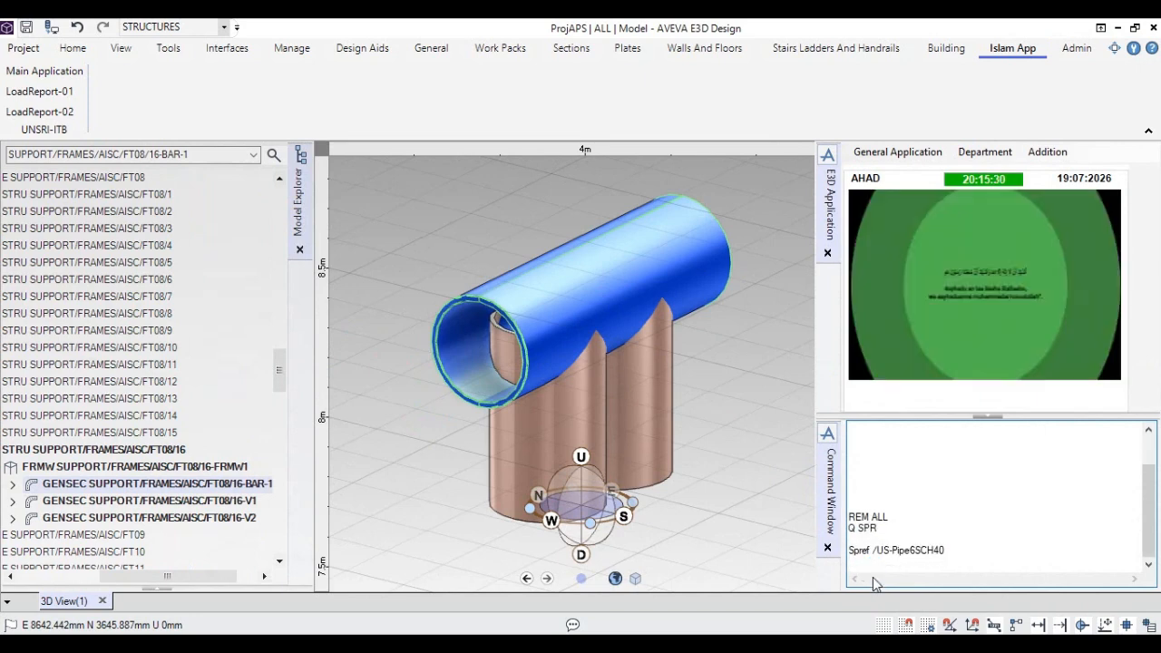
Step: Switch on the coordinate axes in the 3D view with the command AXES ON
middle_drag(695, 369, 677, 369)
scroll(622, 328, down, 4)
middle_drag(616, 333, 600, 323)
scroll(521, 272, down, 3)
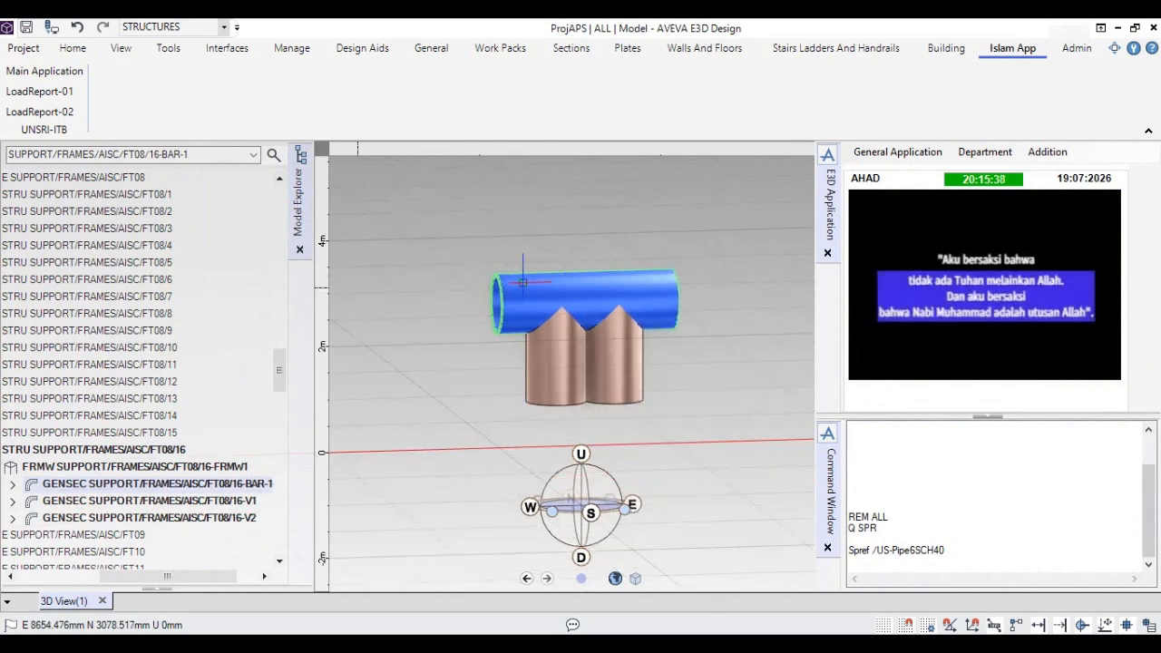
middle_drag(520, 326, 533, 322)
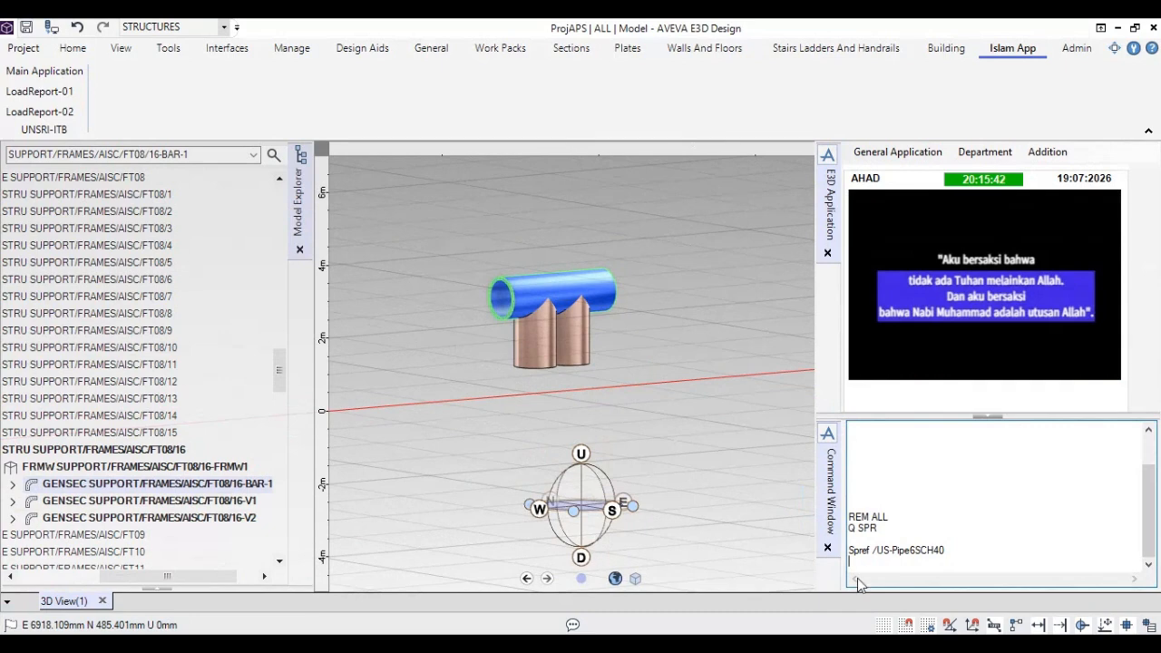
text(A)
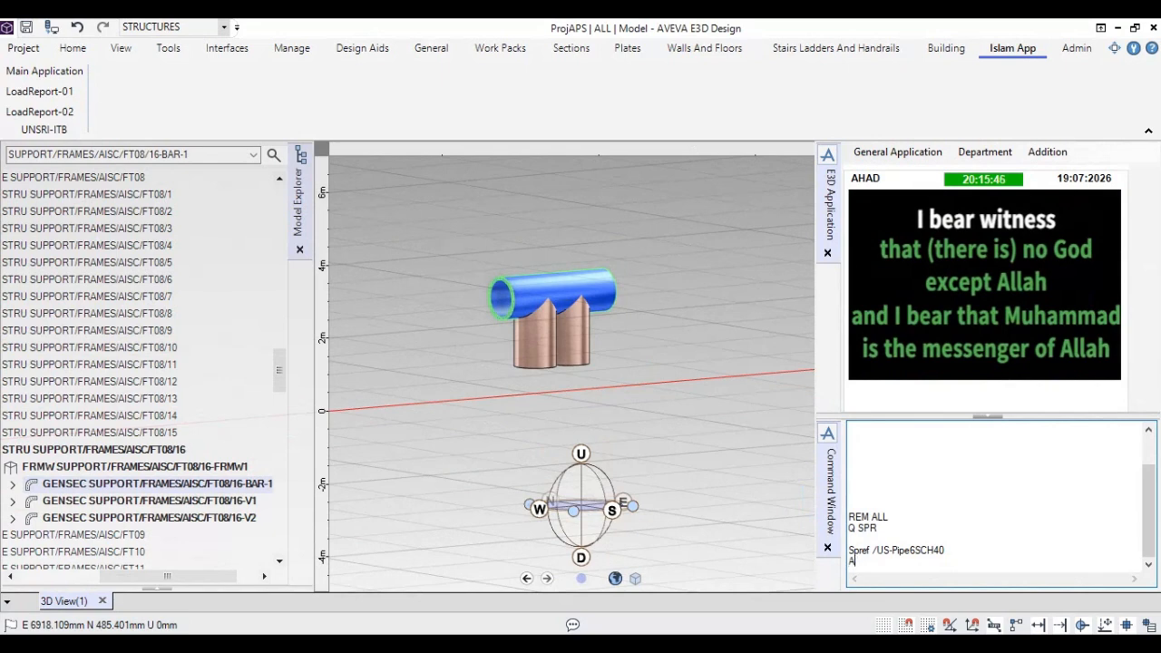
text( XEXES ON)
key(Return)
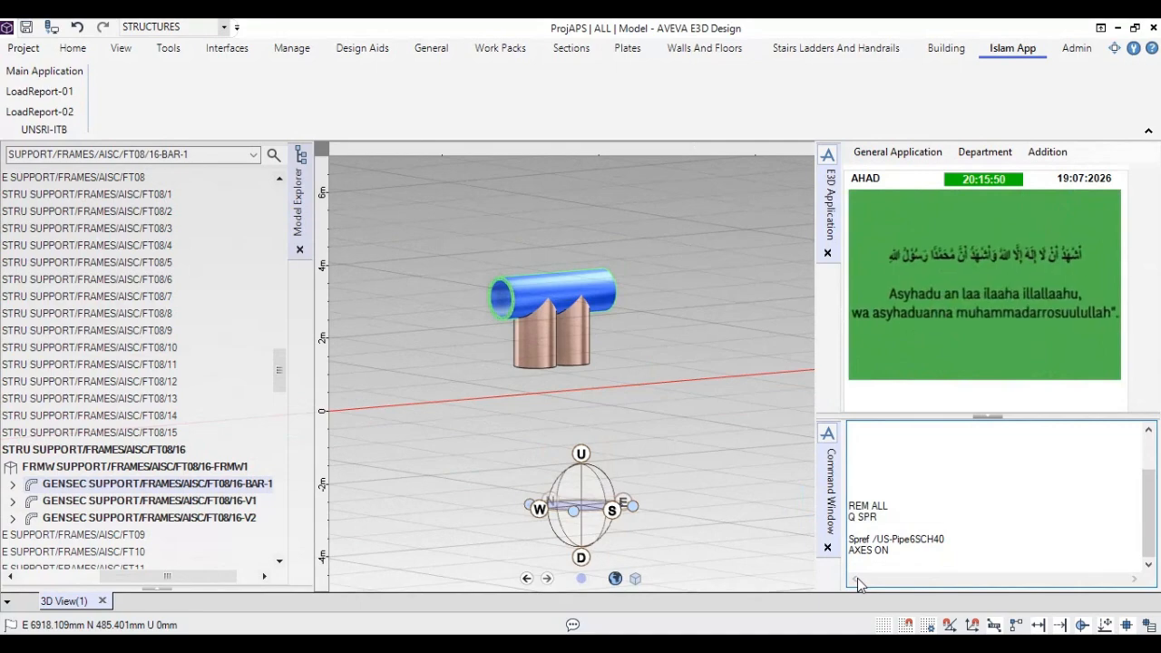
scroll(614, 362, down, 5)
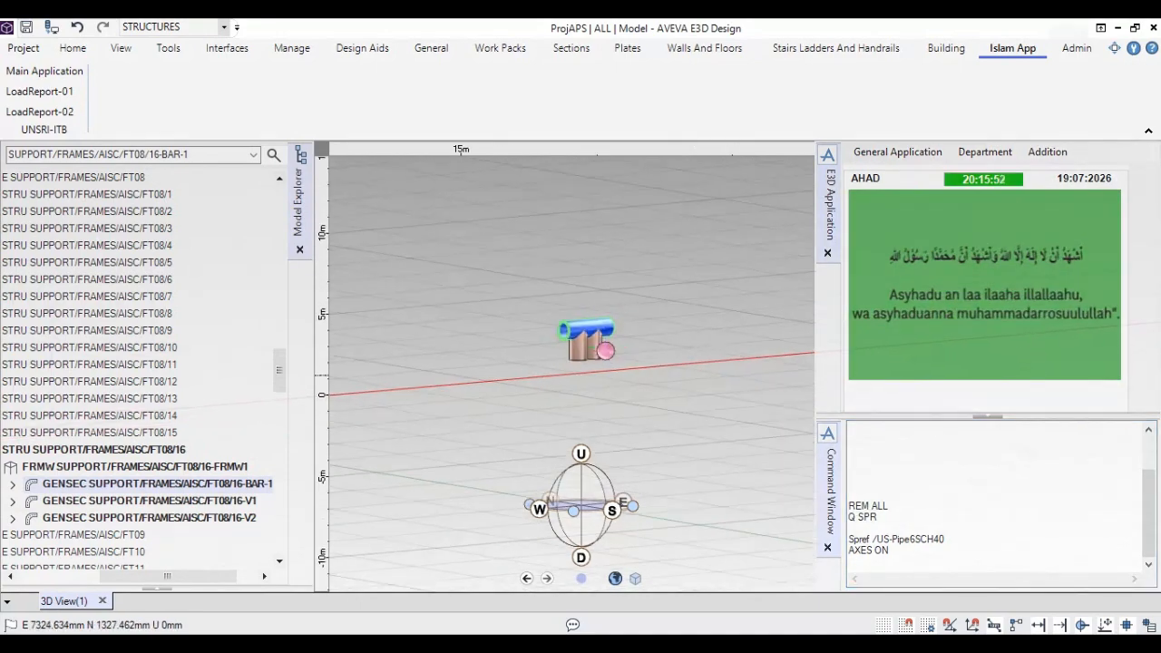
middle_drag(606, 350, 568, 328)
scroll(532, 299, up, 5)
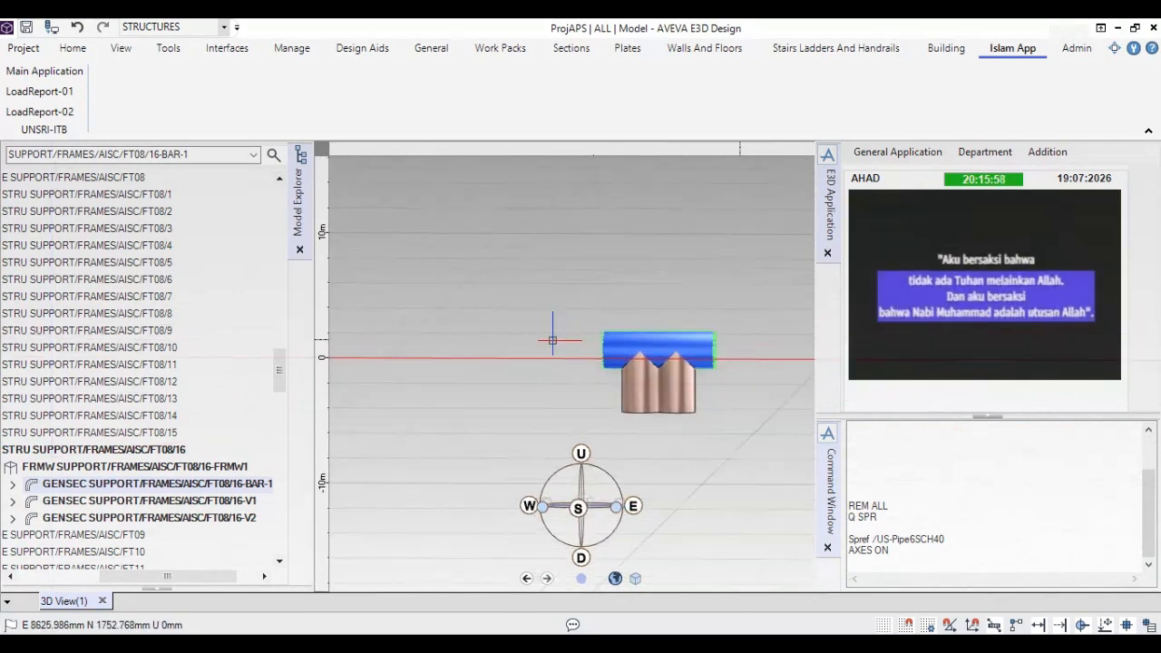
right_click(541, 262)
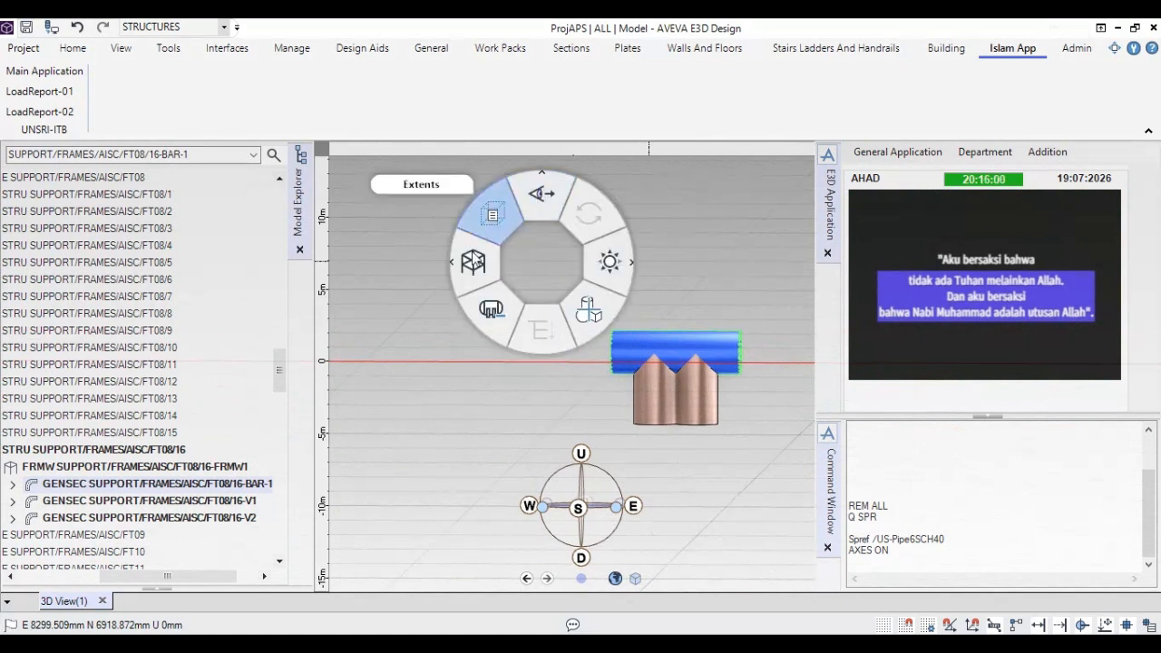
click(446, 258)
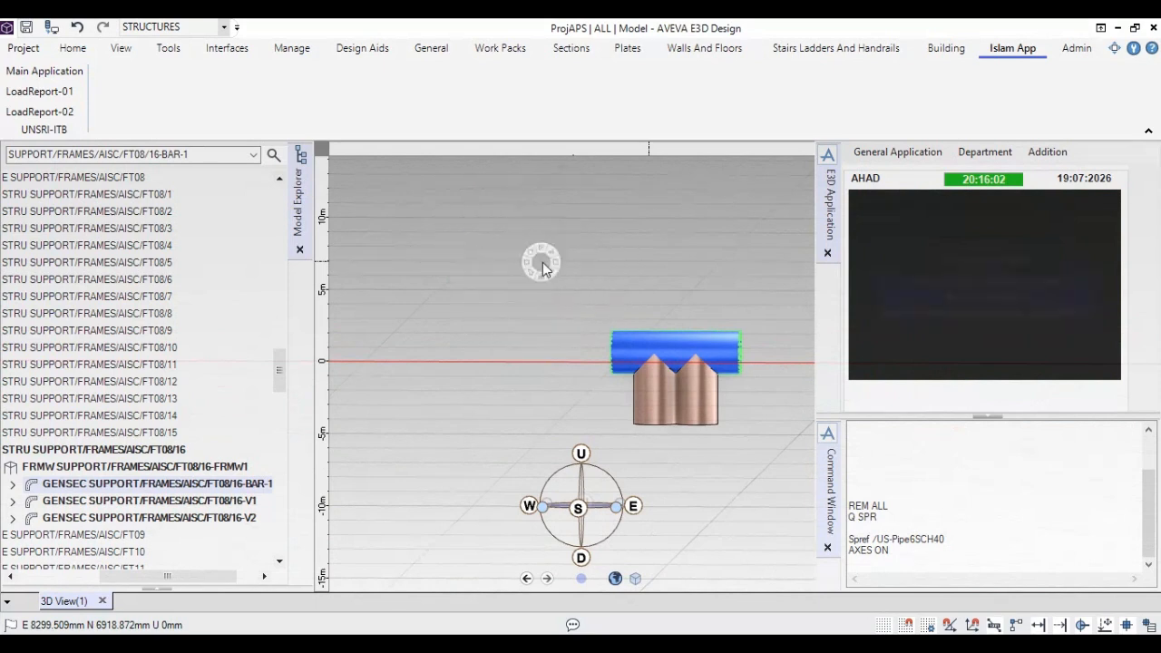
click(436, 268)
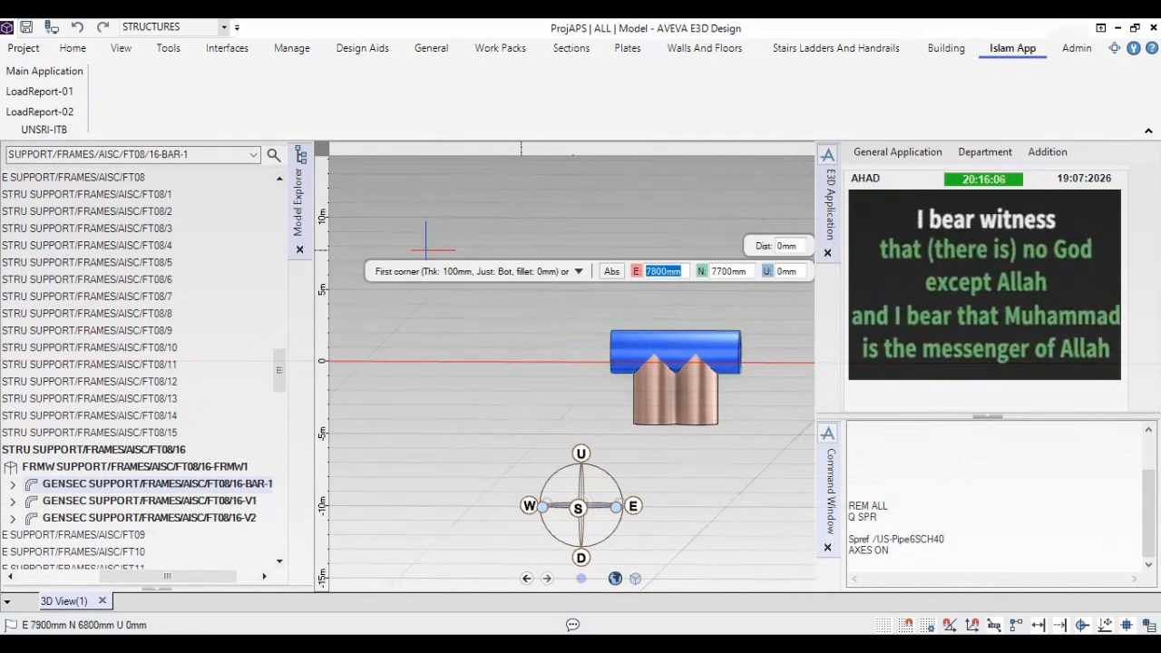
key(Escape)
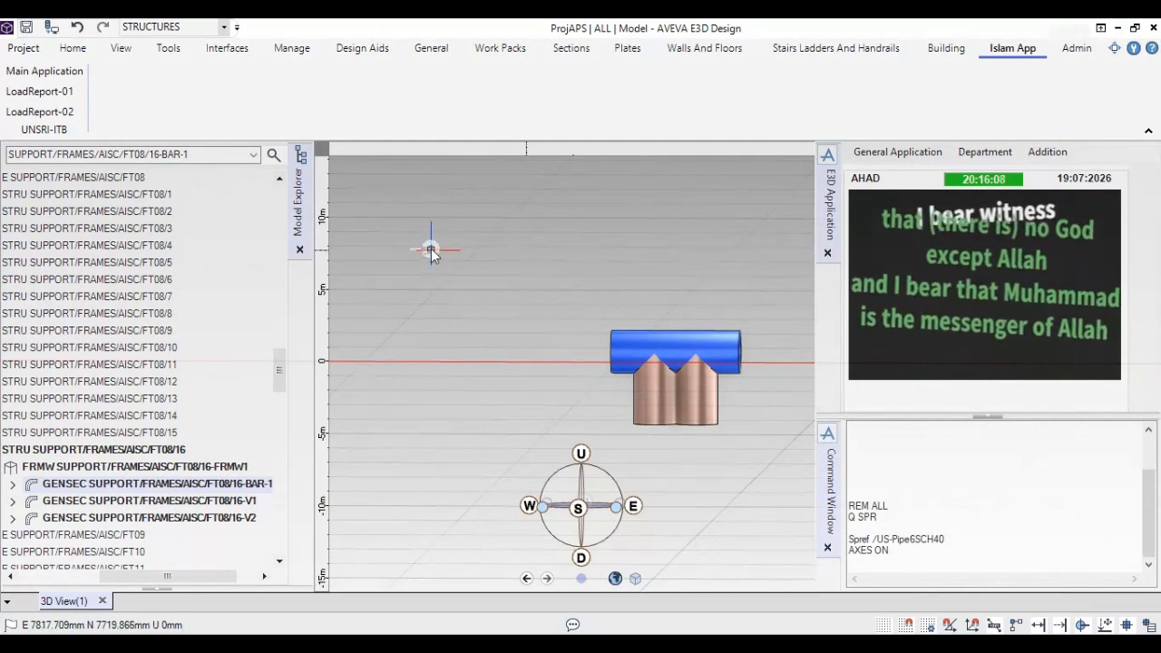
Step: View the frame from the west and try to measure the distance from the axis line to the horizontal pipe
right_click(431, 249)
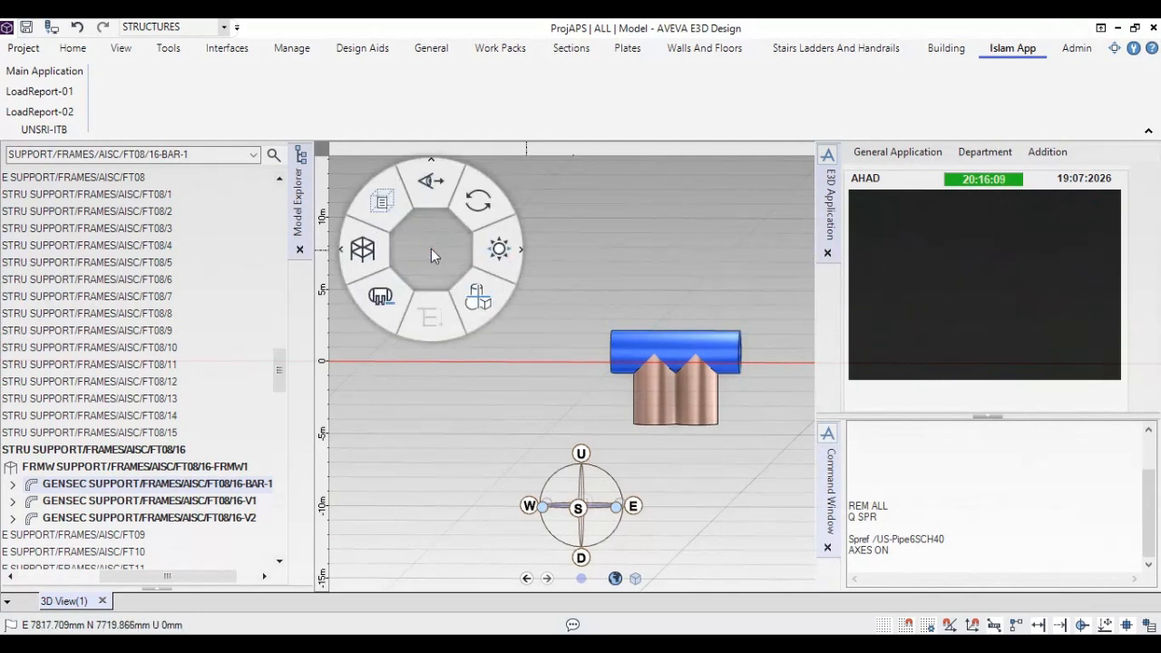
click(433, 183)
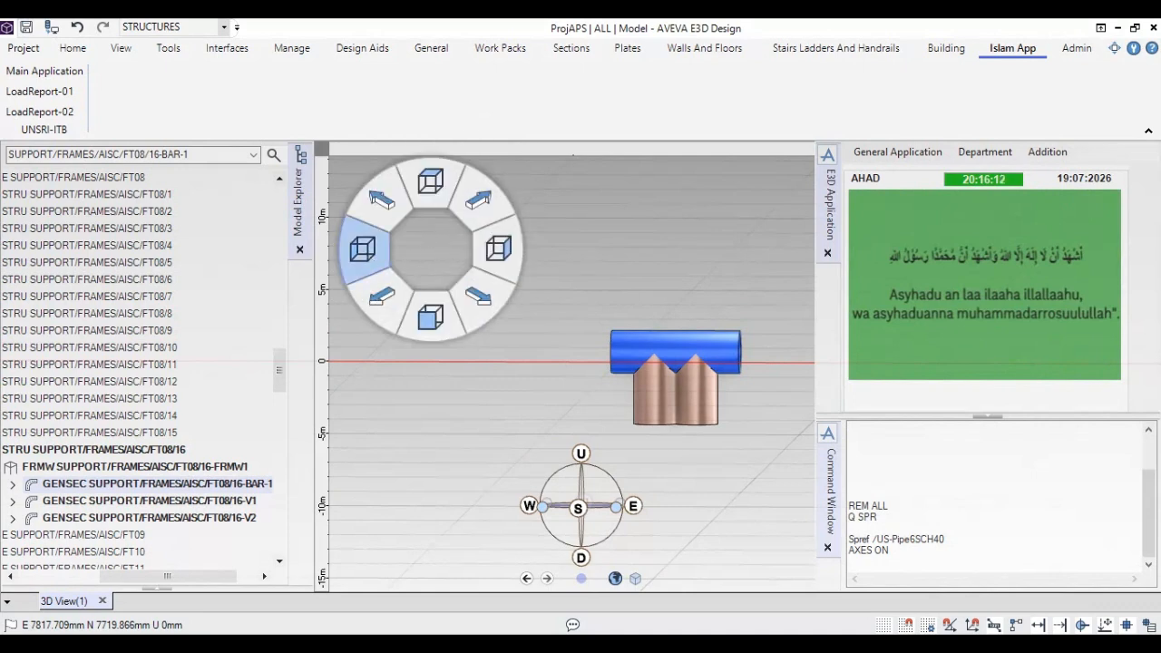
click(364, 250)
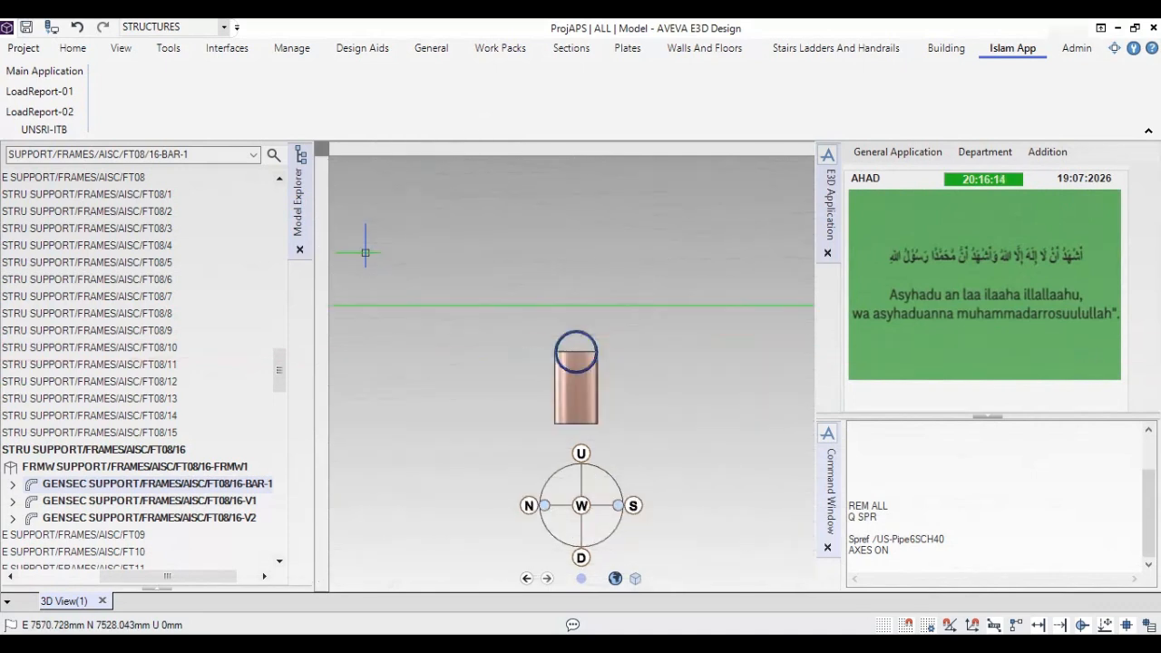
scroll(578, 311, up, 3)
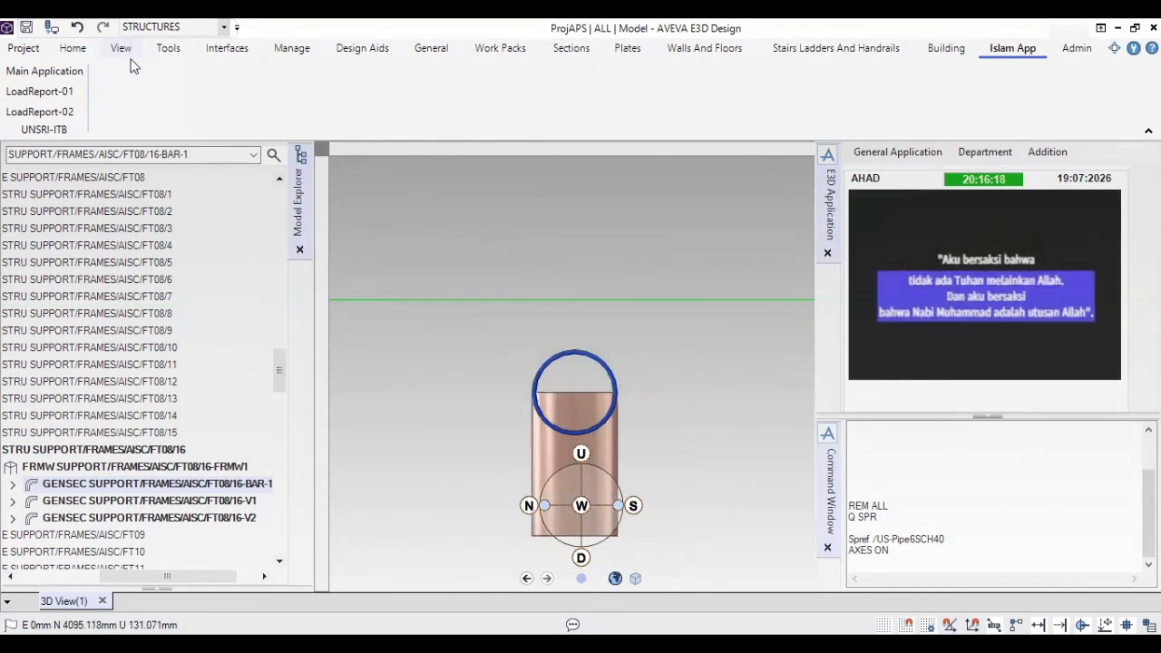
click(77, 50)
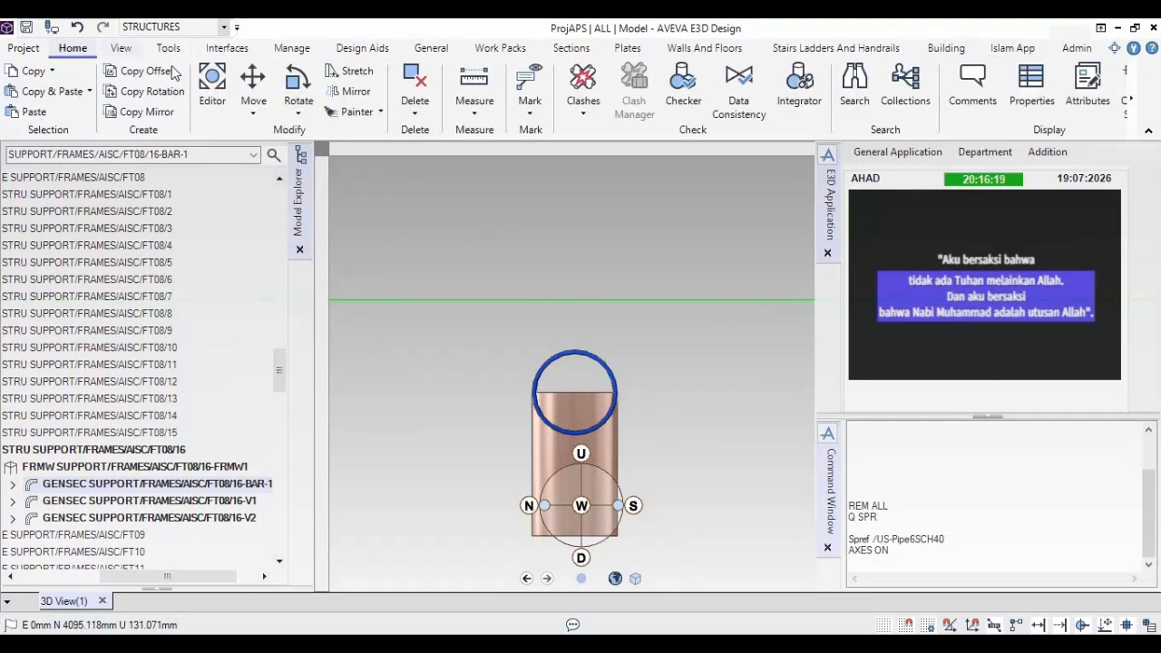
click(473, 118)
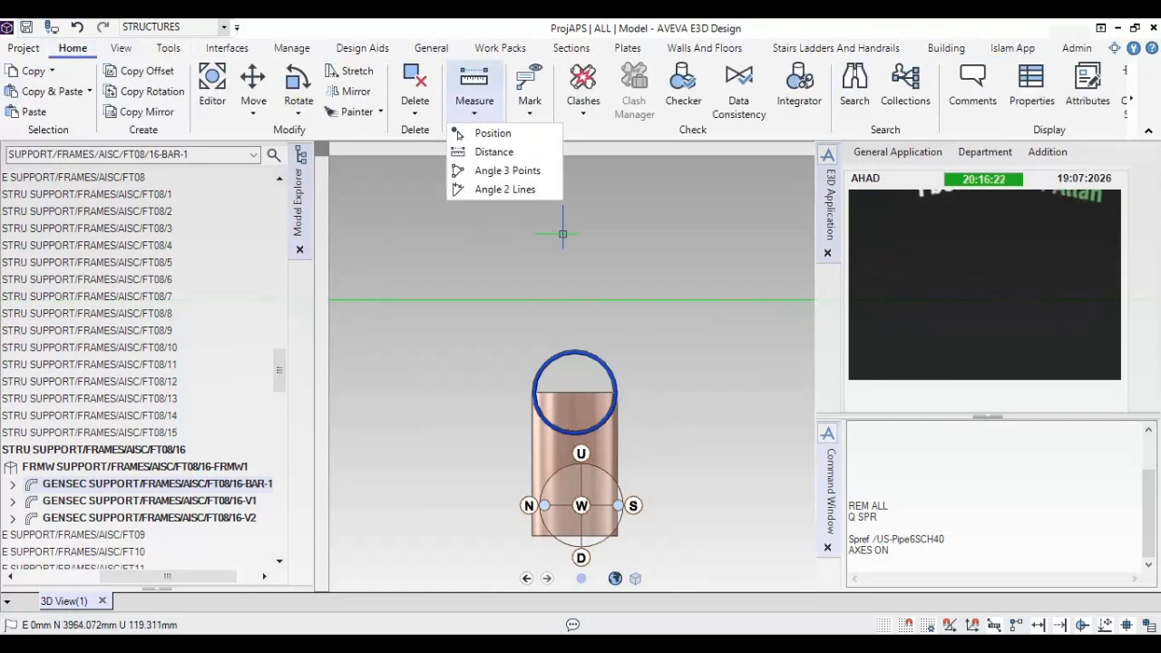
click(494, 152)
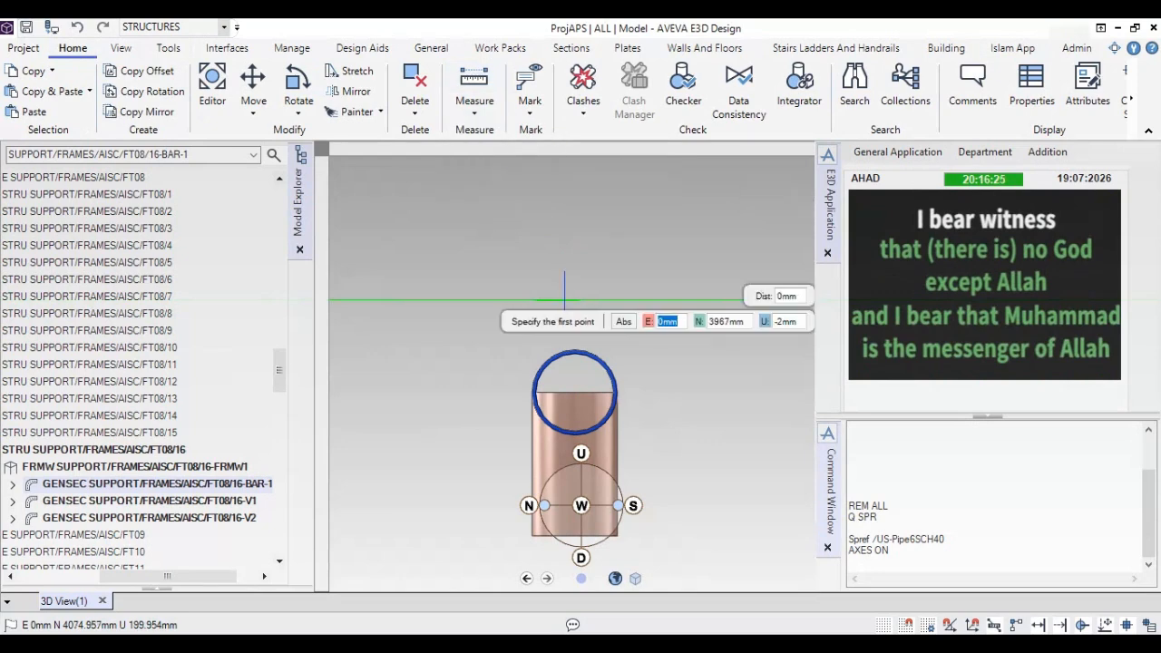
click(564, 300)
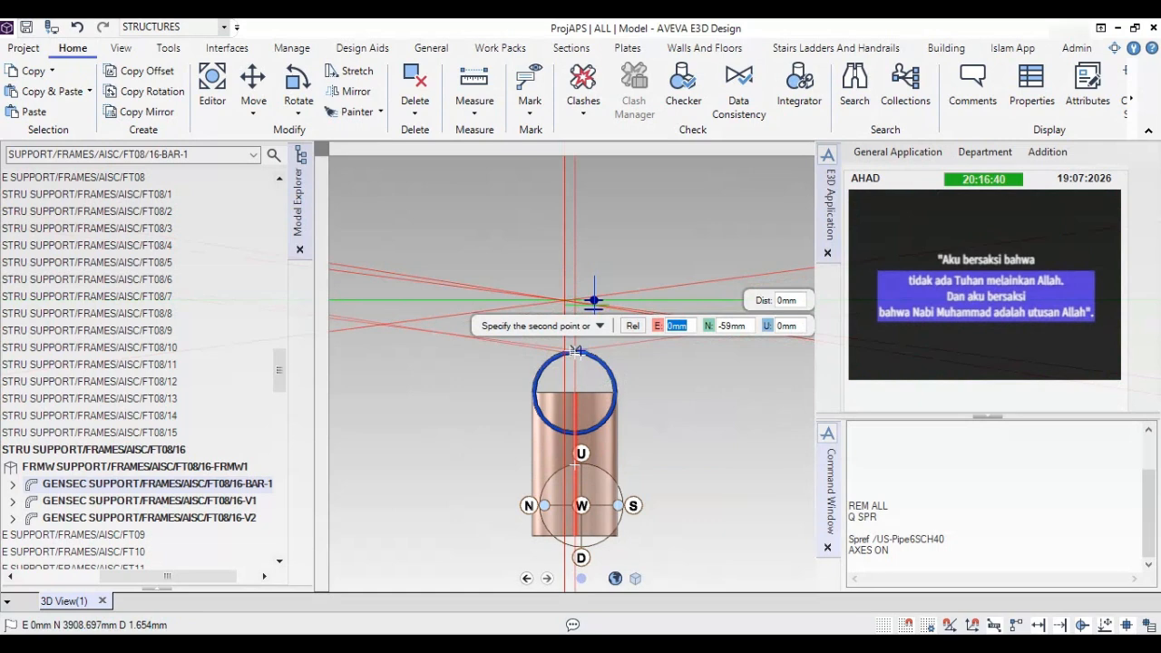
key(Escape)
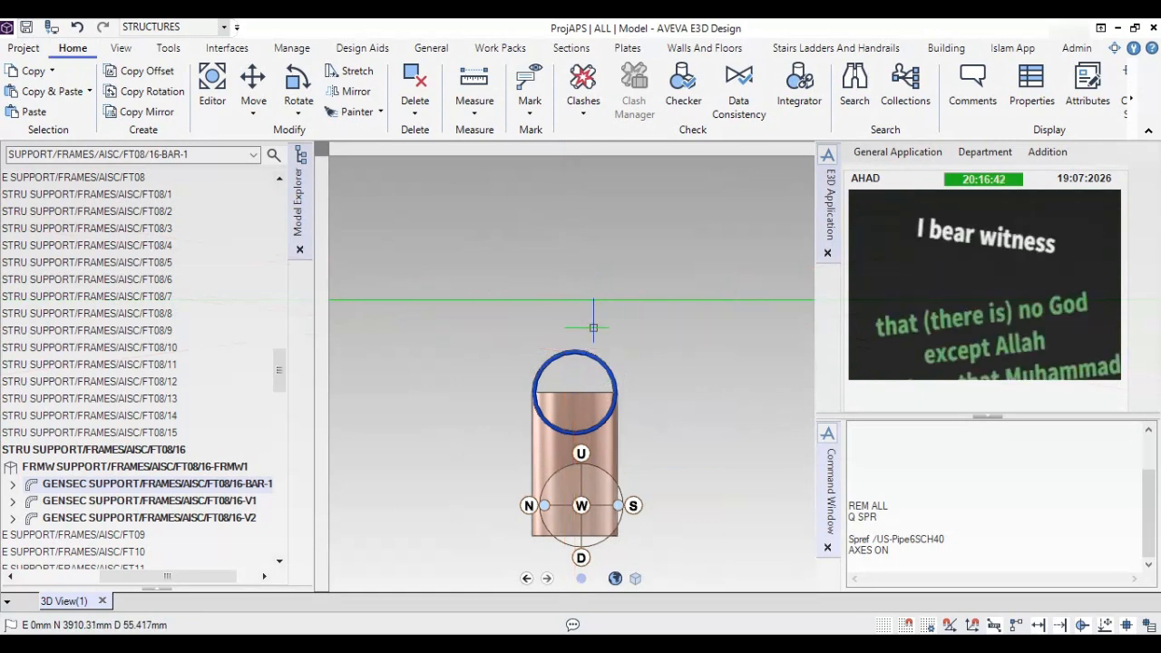
Step: View the frame from the south and measure the position of a point on the axis line above the horizontal pipe
middle_drag(594, 328, 611, 329)
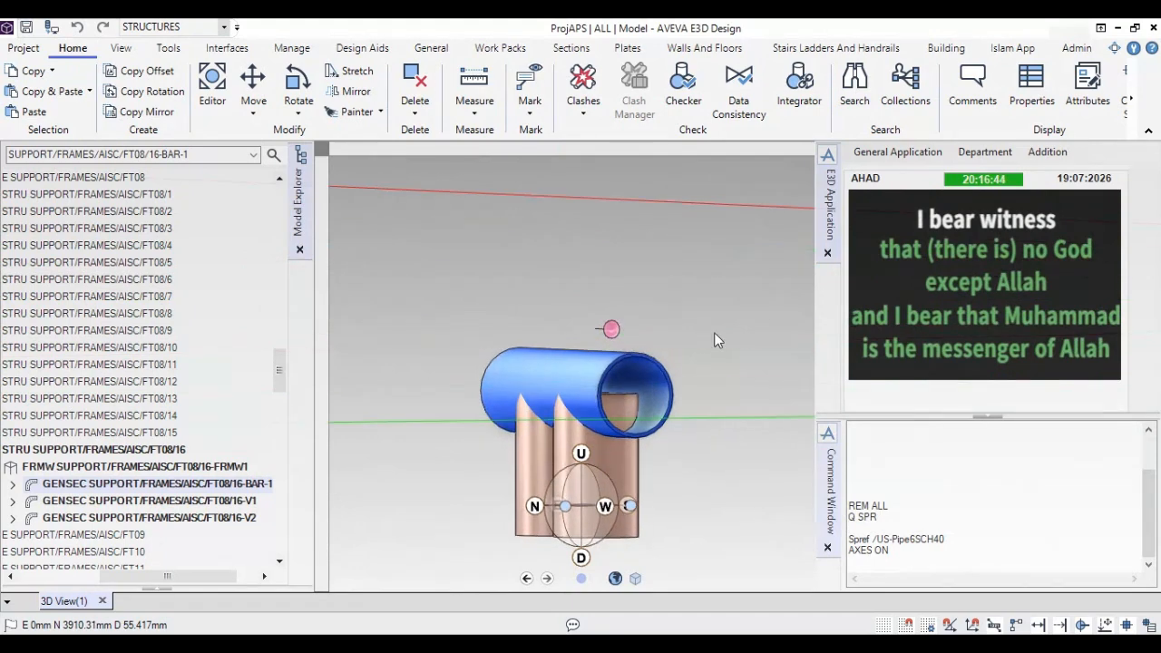
right_click(677, 288)
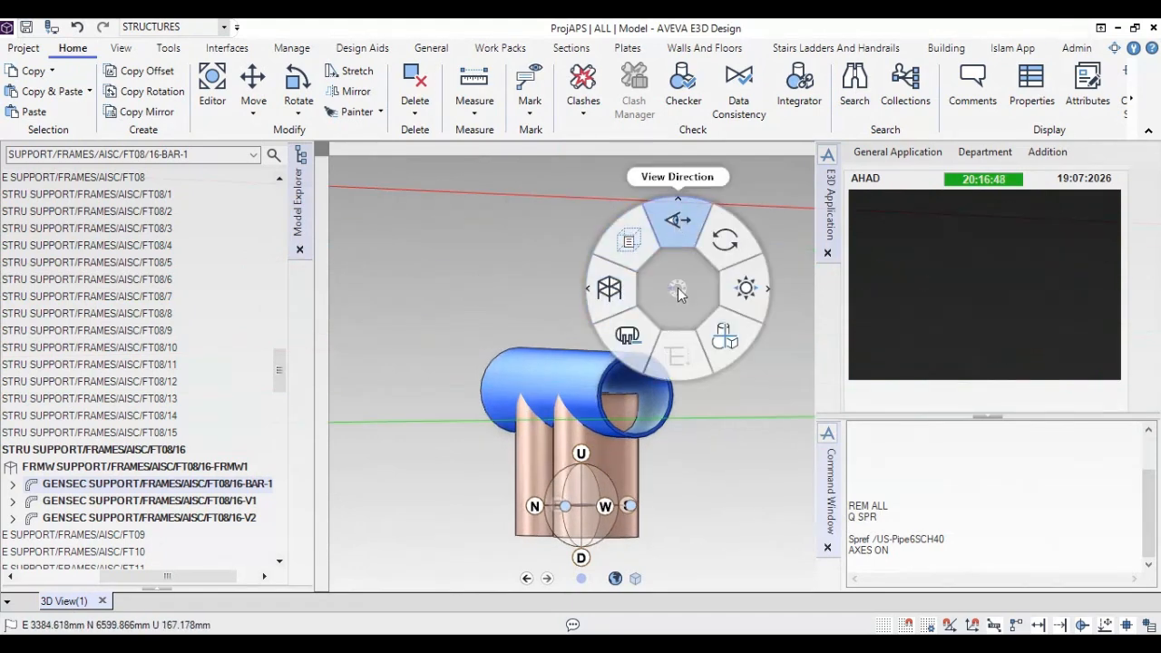
click(676, 220)
click(687, 365)
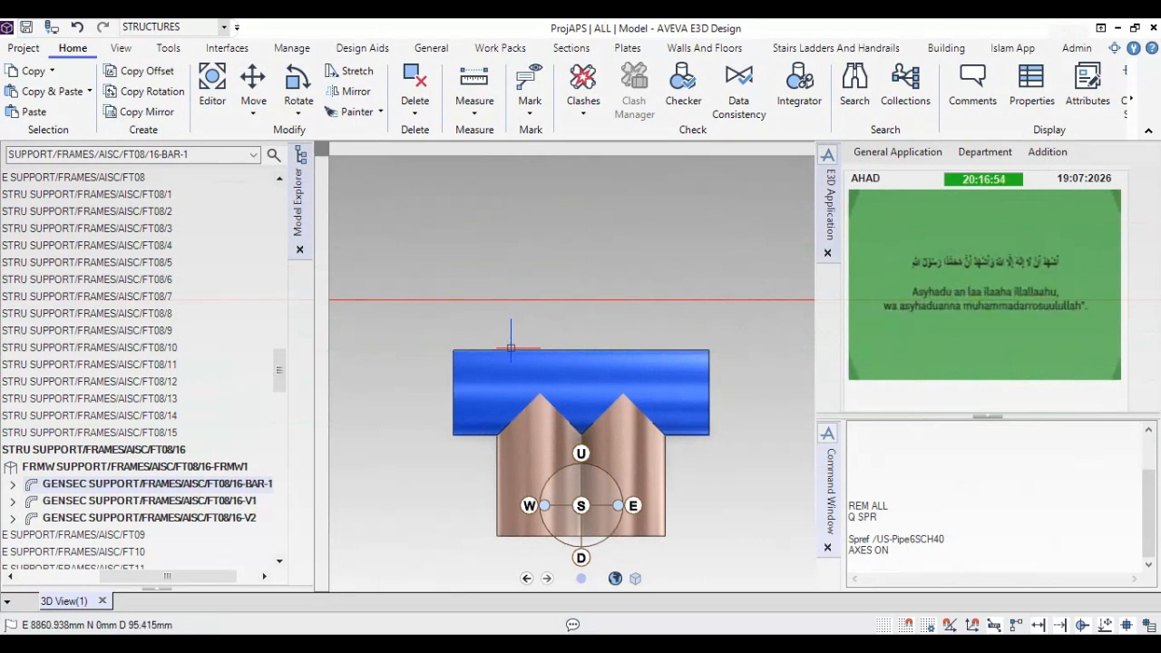
click(474, 109)
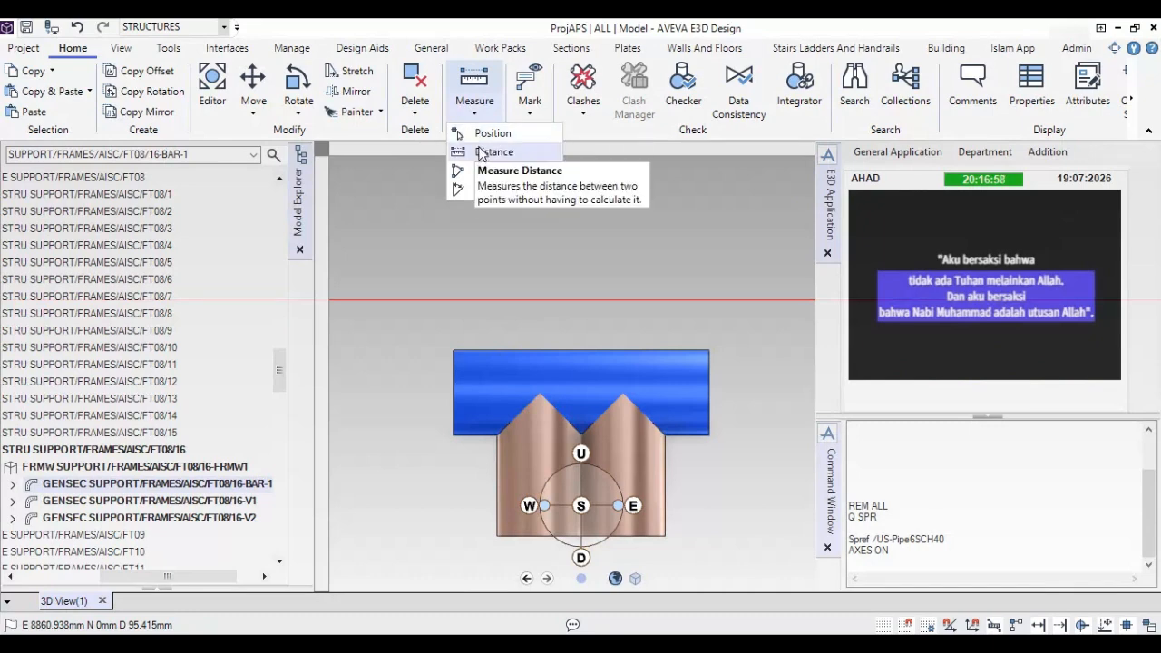
click(485, 134)
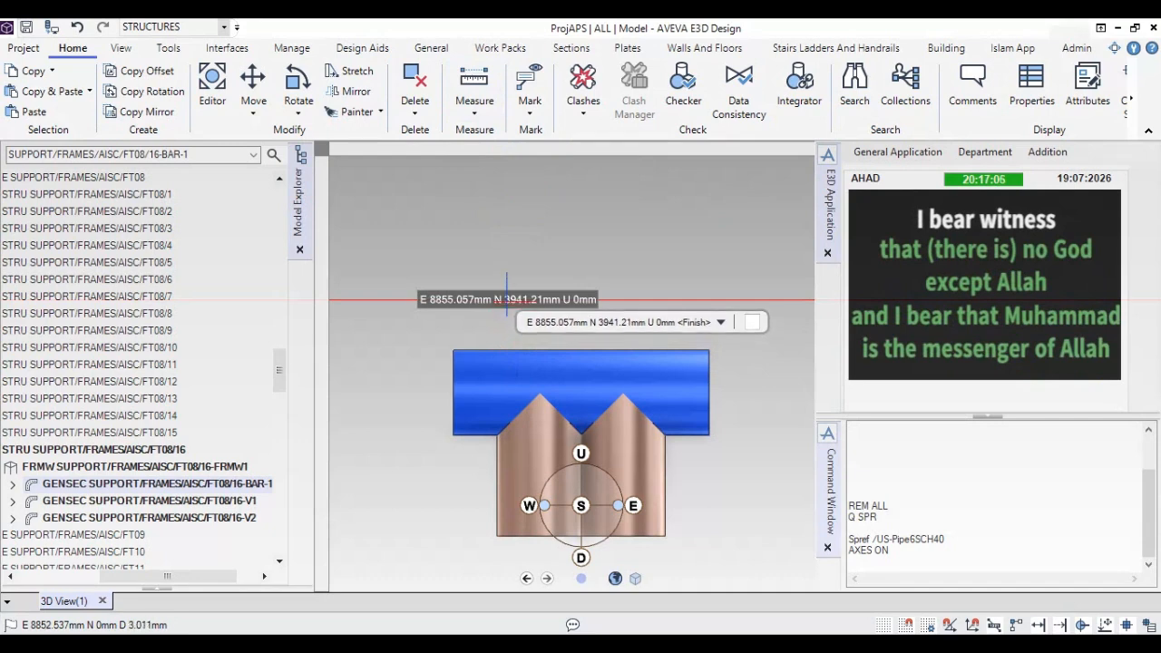
key(Escape)
click(474, 106)
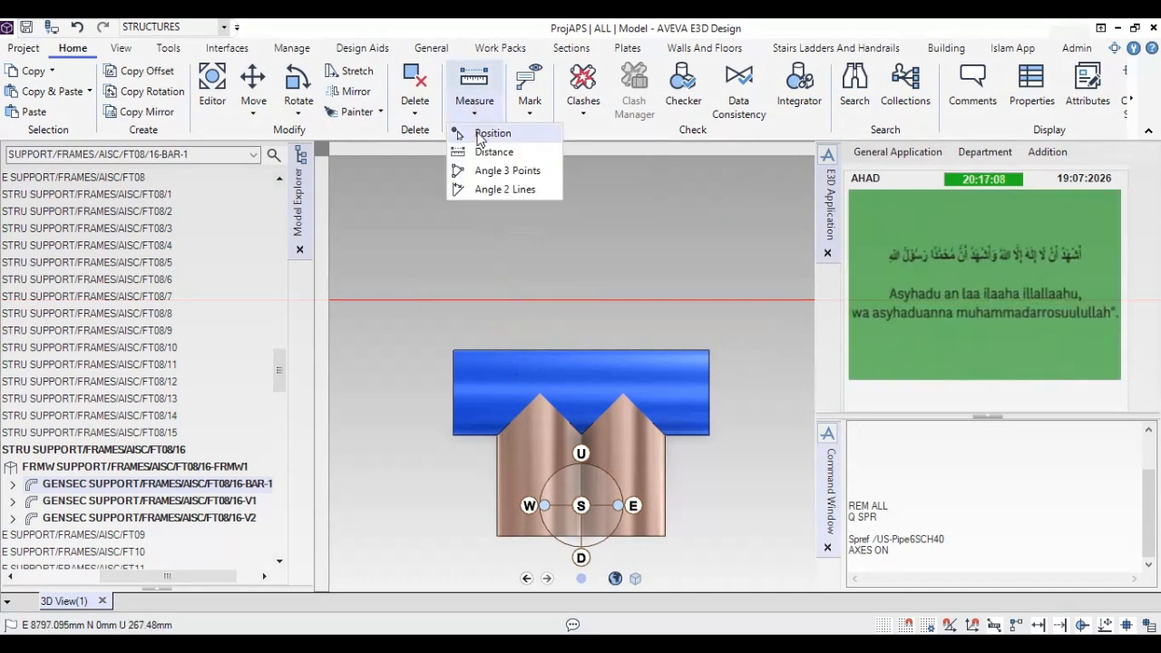
click(487, 132)
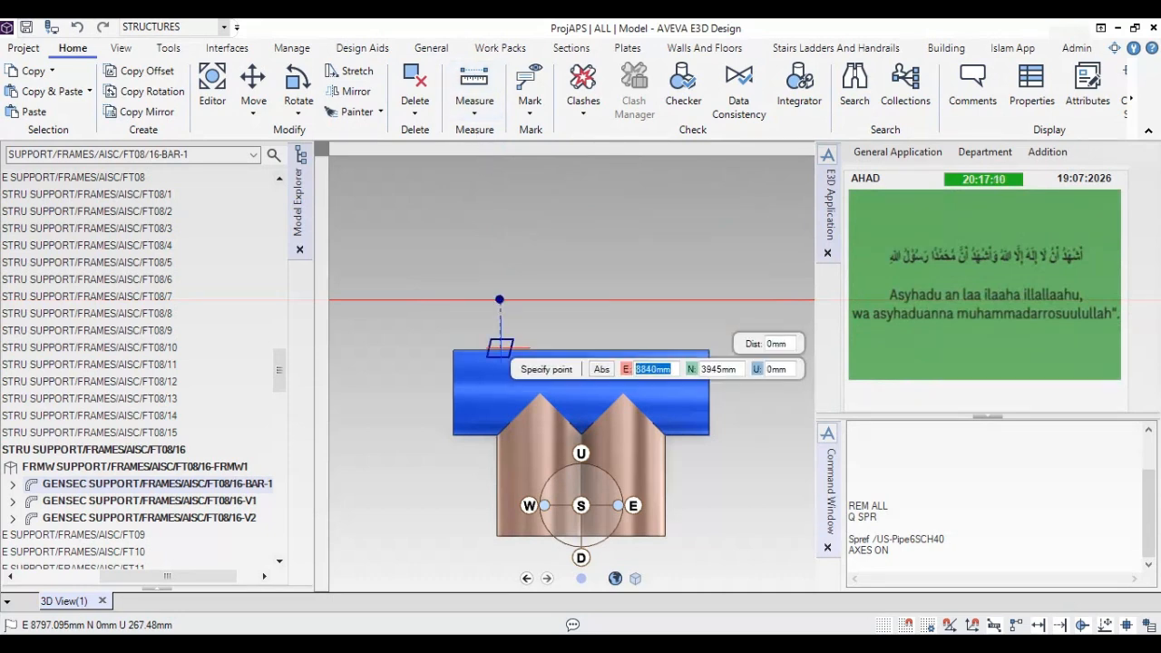
Step: Try to measure the distance from the horizontal pipe's upper west corner to the axis line, changing to the west view for the second point
click(474, 101)
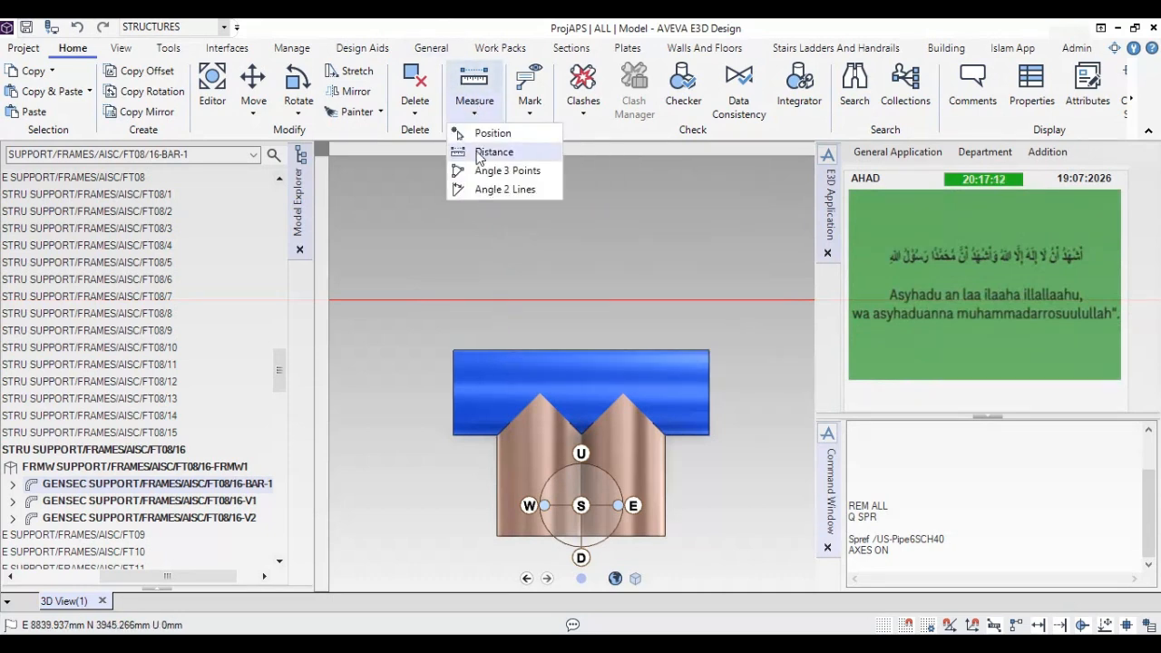
click(480, 151)
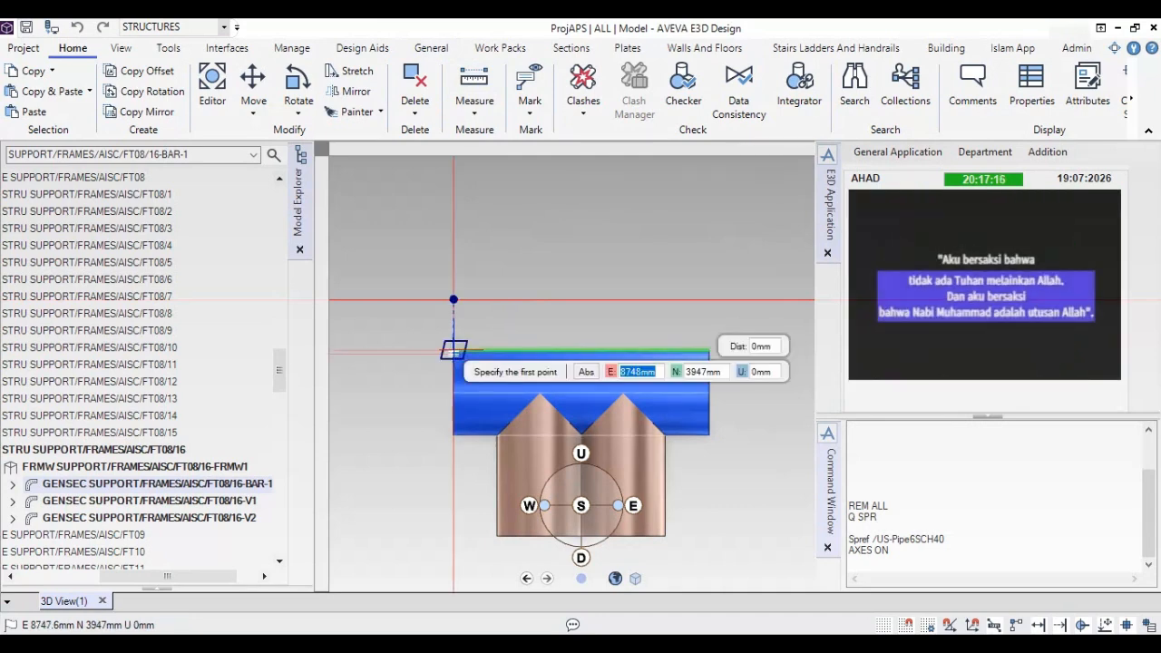
click(453, 350)
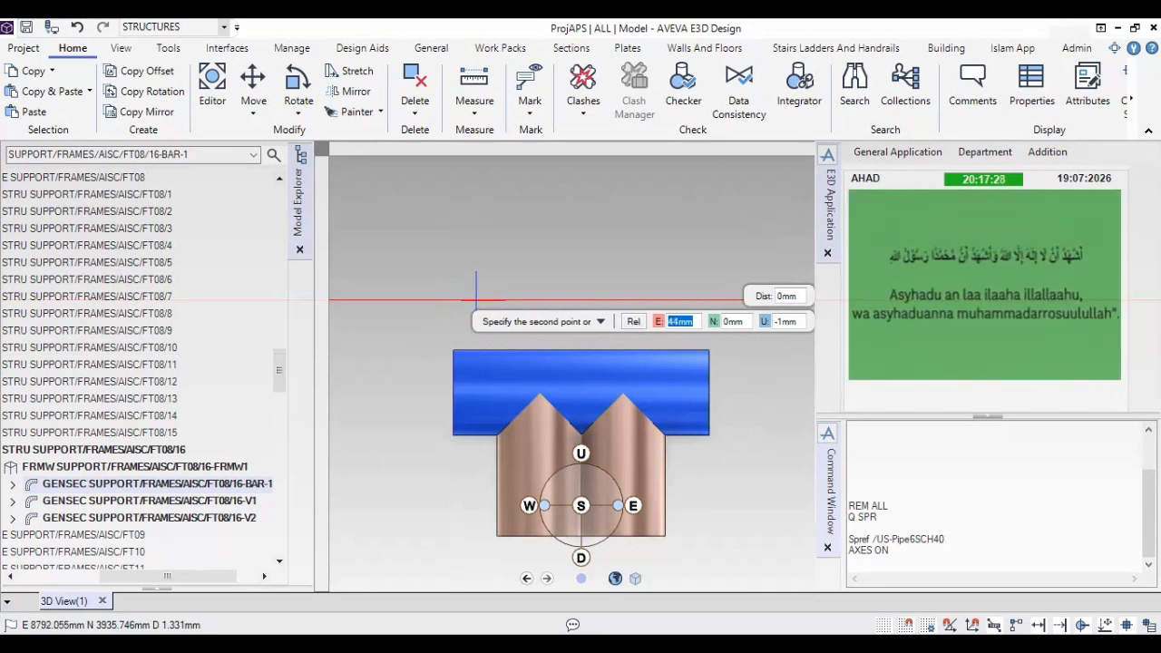
middle_drag(523, 333, 540, 334)
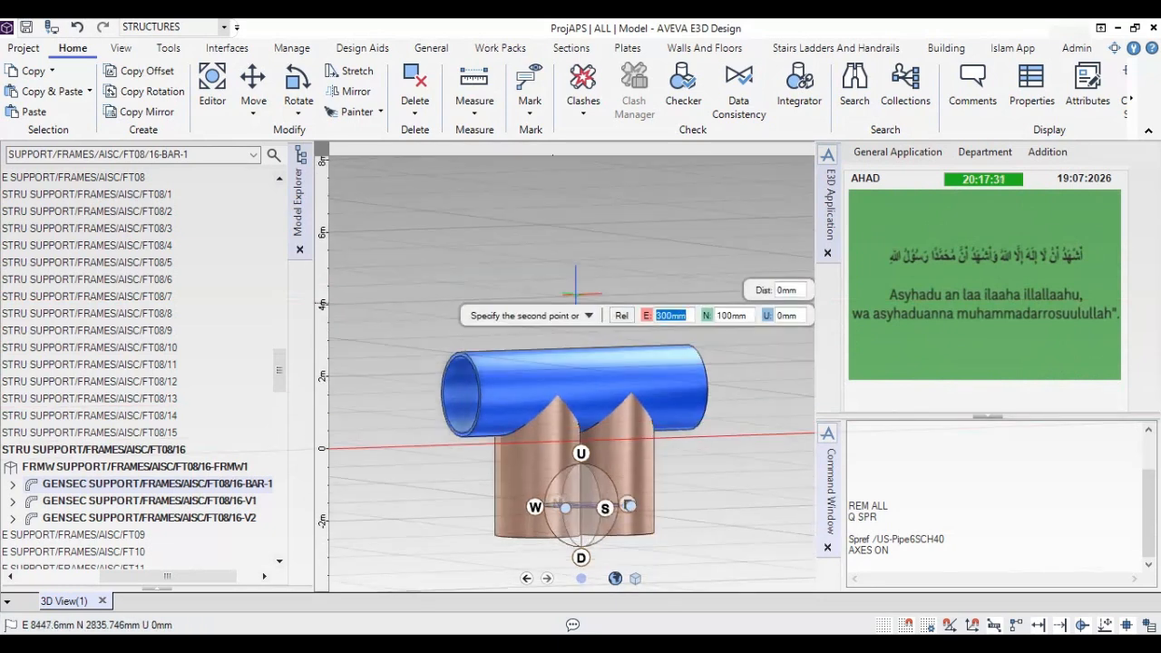
right_click(571, 264)
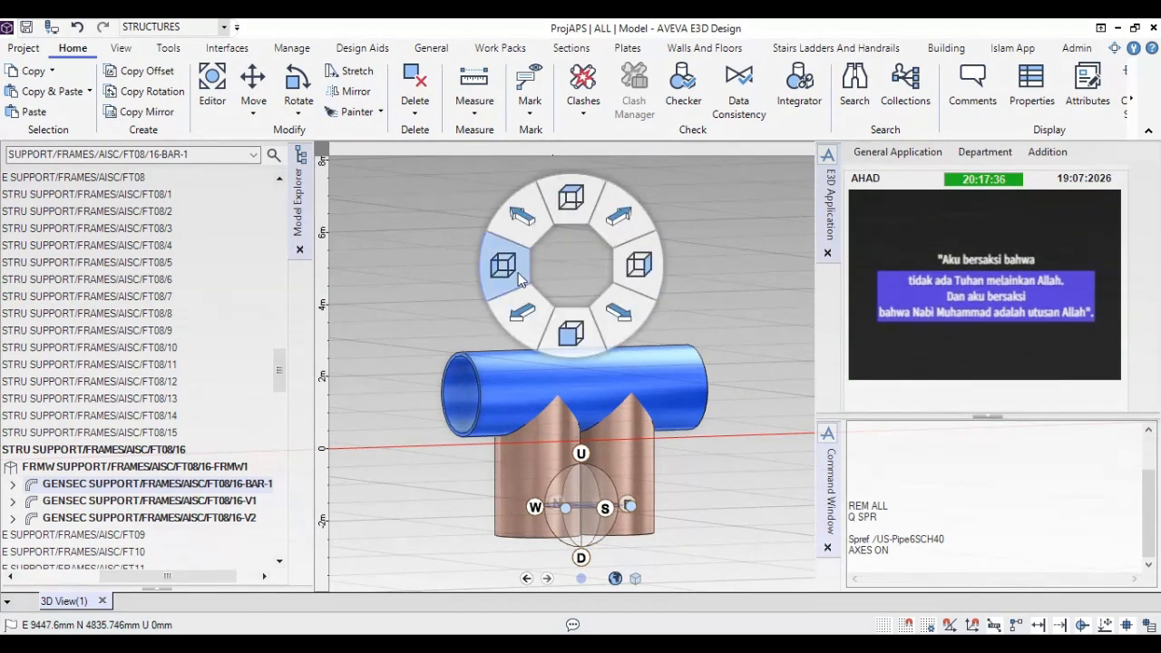
click(516, 271)
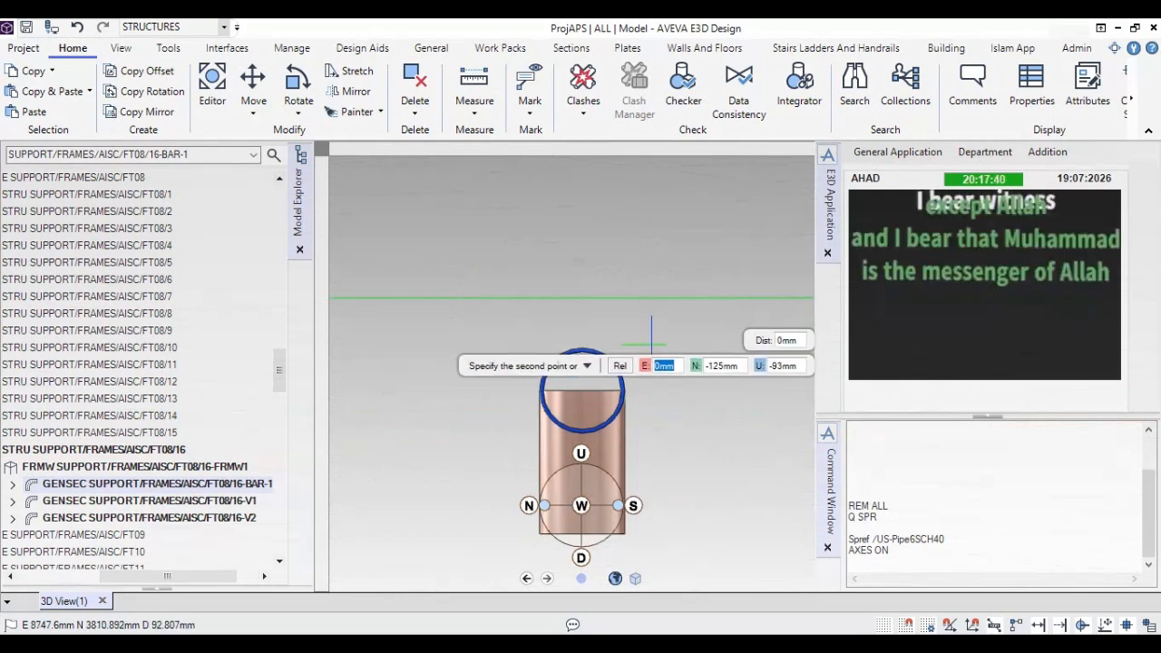
Step: Try to measure the distance from the axis line down to the horizontal pipe in the west view
scroll(651, 345, up, 1)
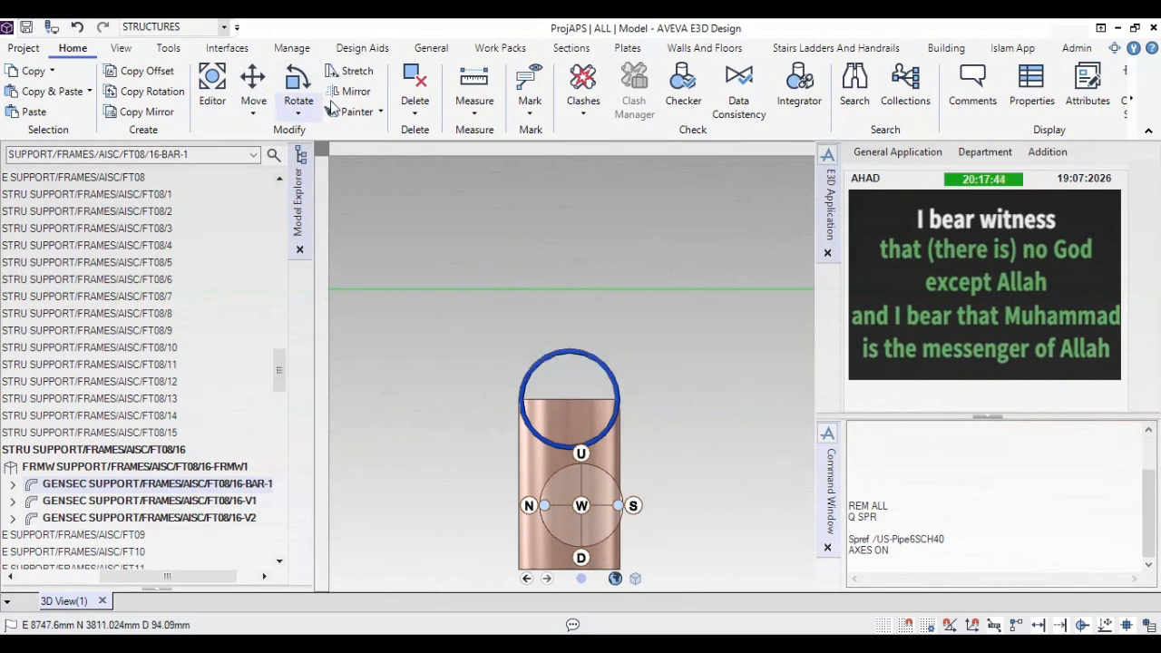
click(474, 95)
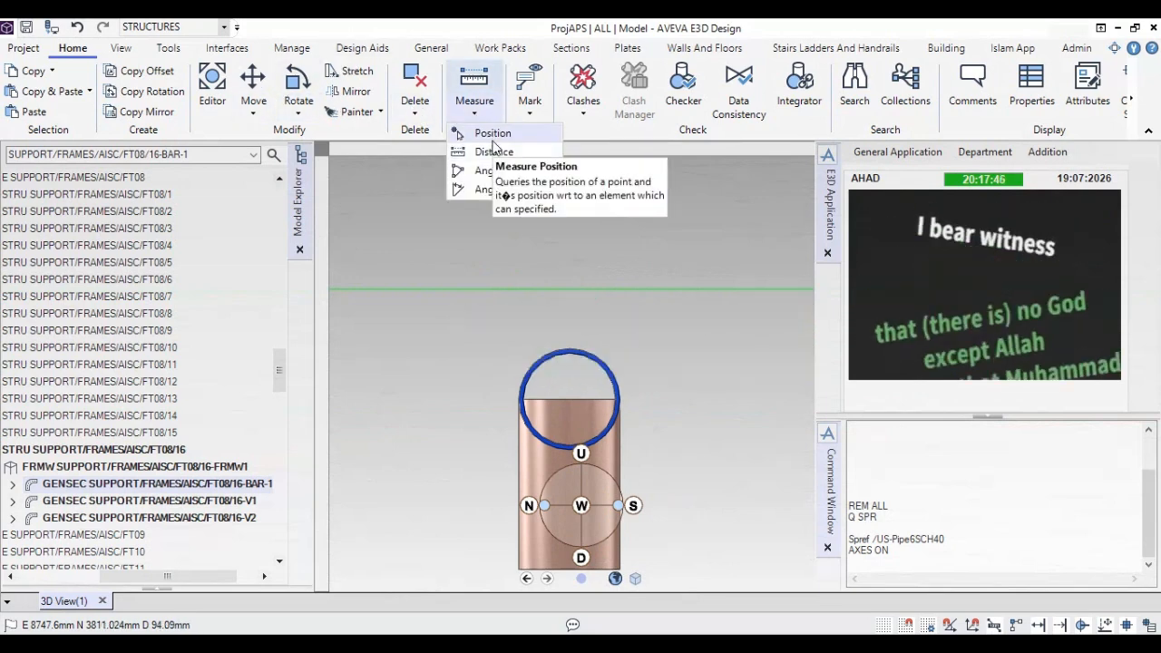
click(495, 154)
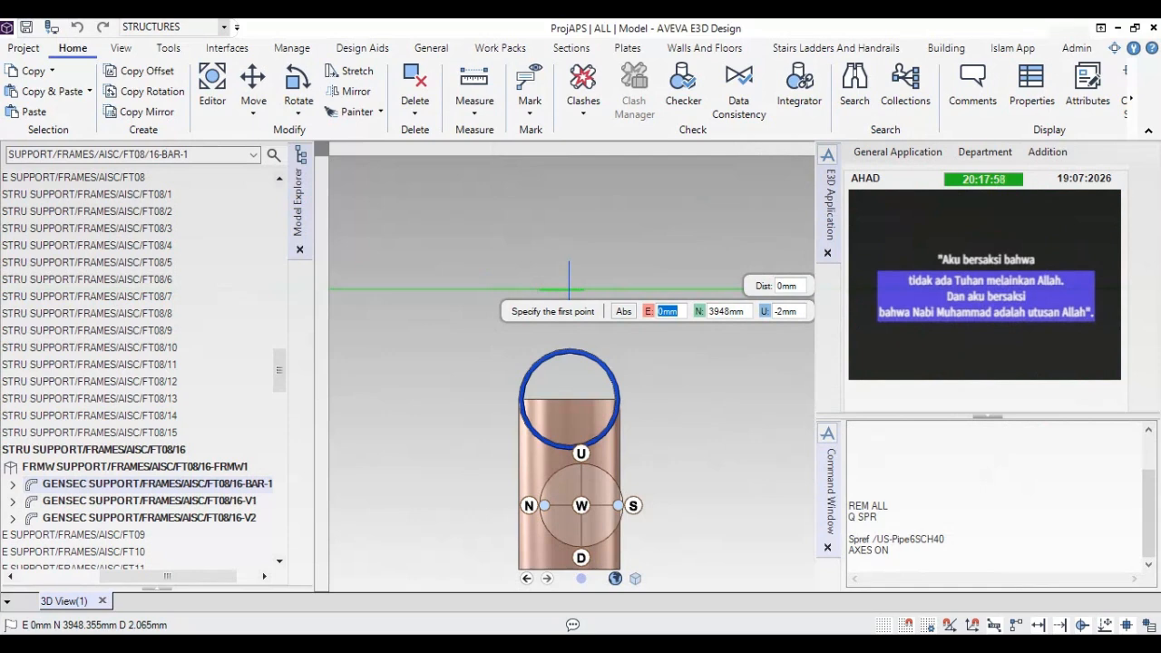
click(569, 289)
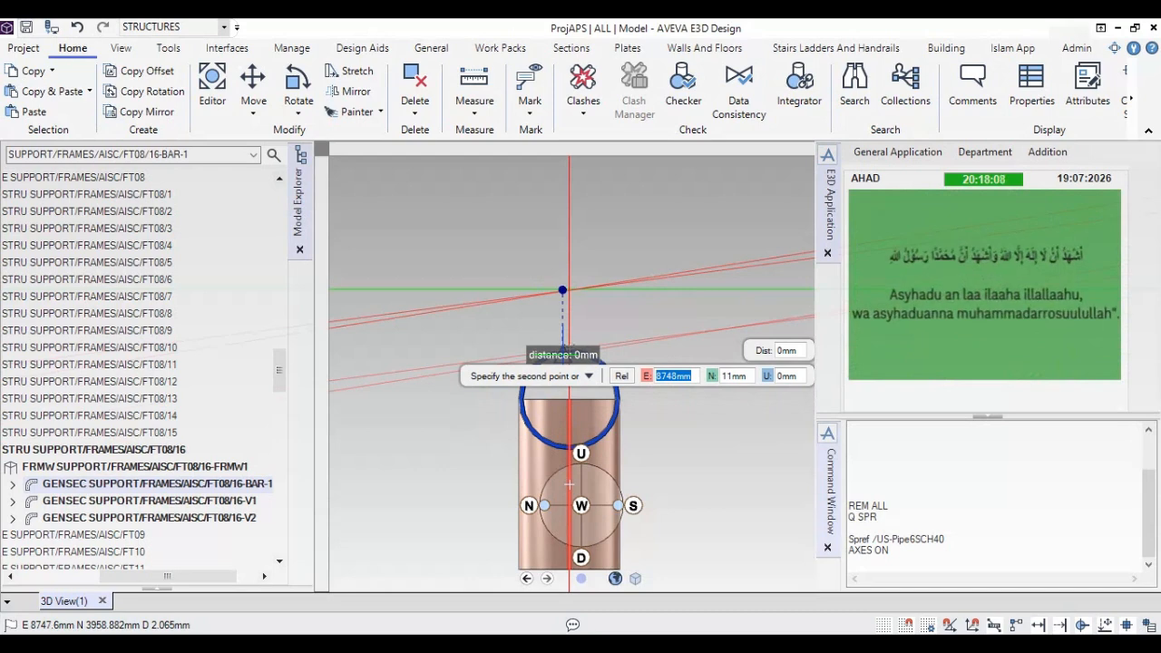
key(Escape)
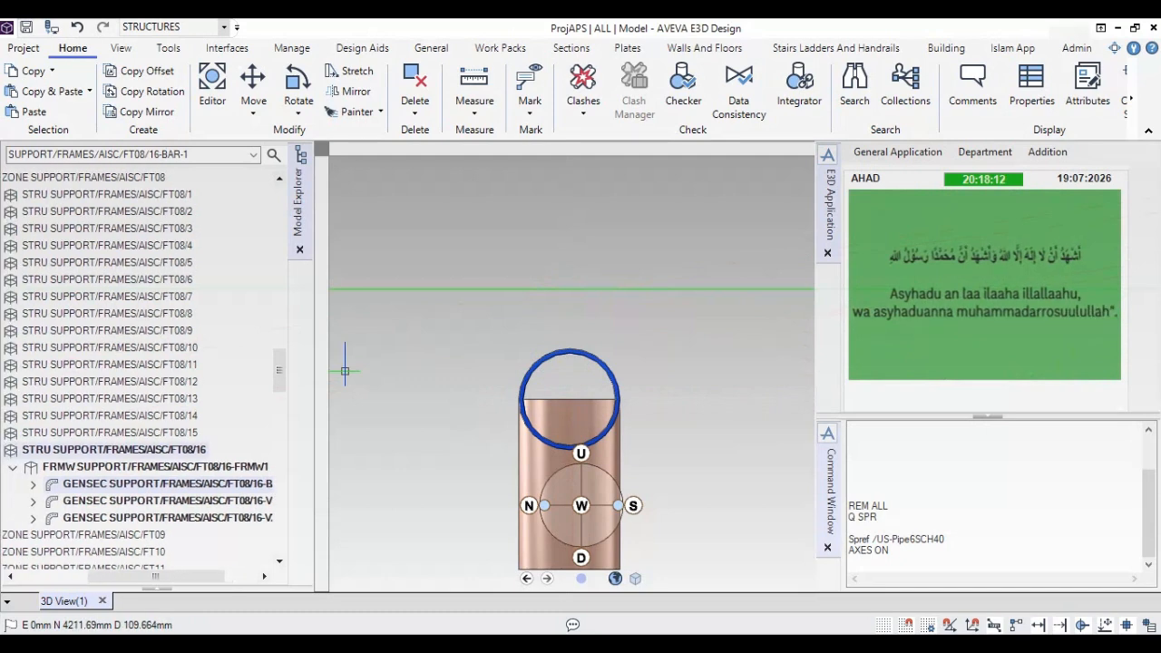
Step: Shift the horizontal pipe FT08/16-BAR-1 up by 100 mm with the command BY U100
click(179, 487)
click(874, 573)
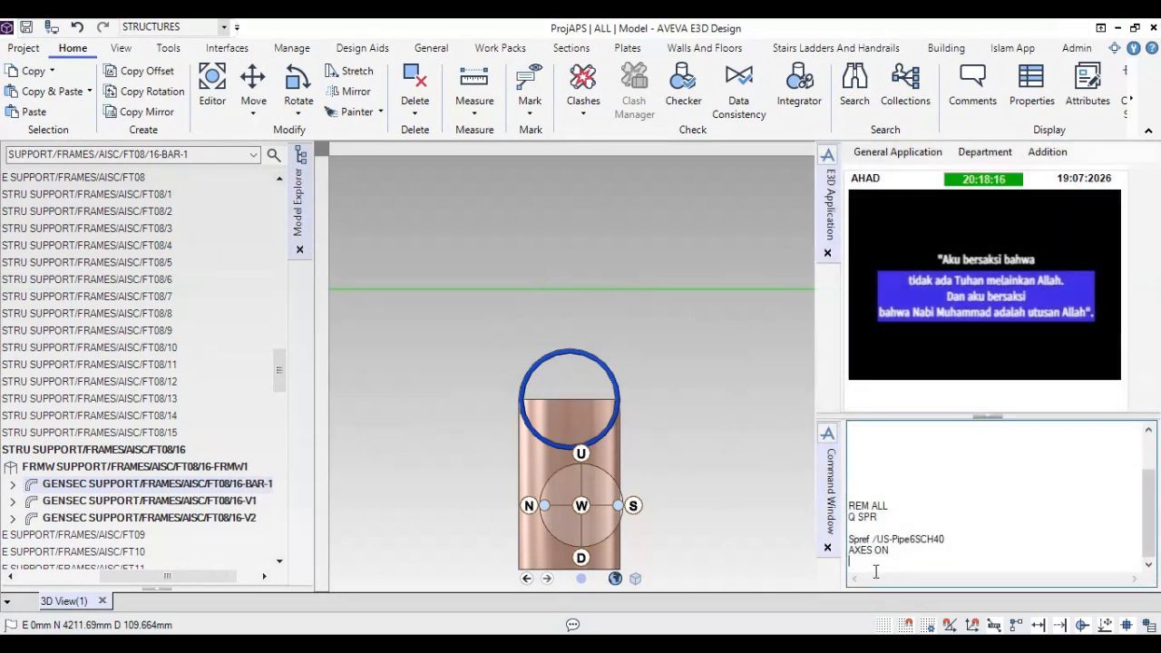
text(BY U1)
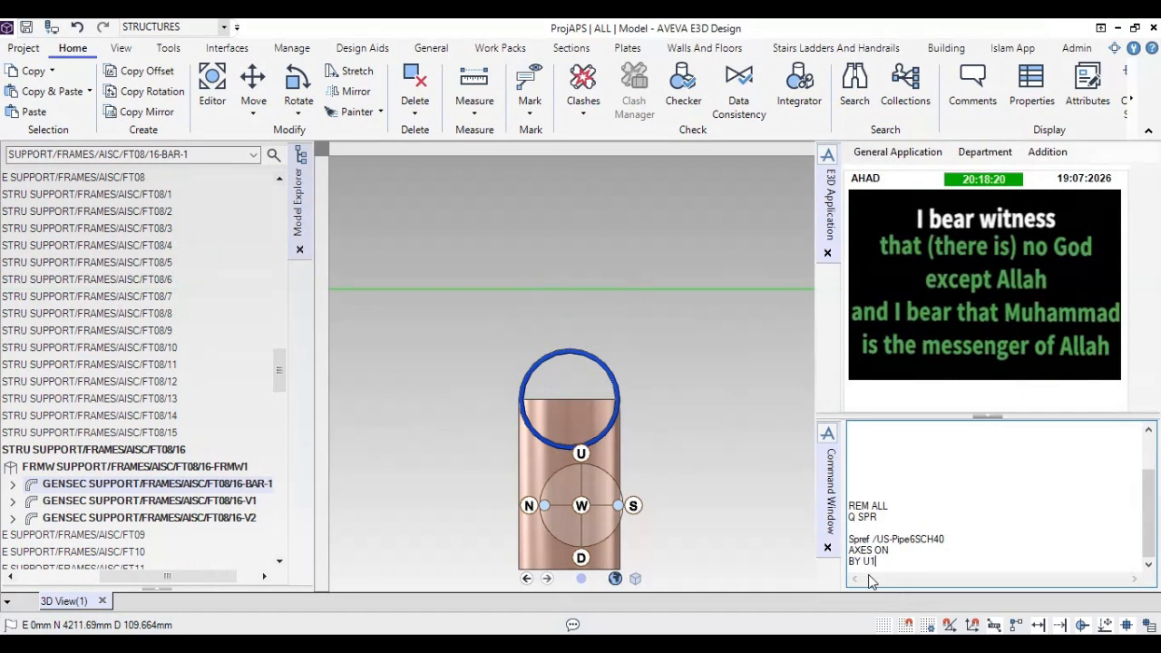
text(00)
key(Return)
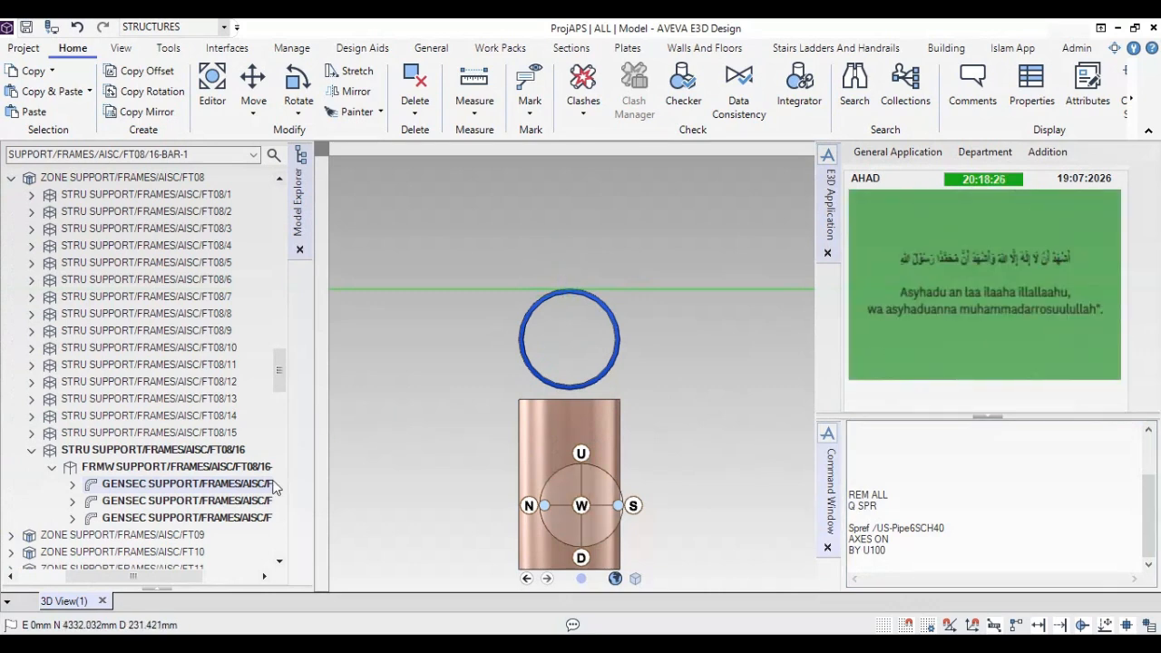
Step: Shift the vertical pipes FT08/16-V1 and FT08/16-V2 up by 100 mm each with BY U100
click(252, 501)
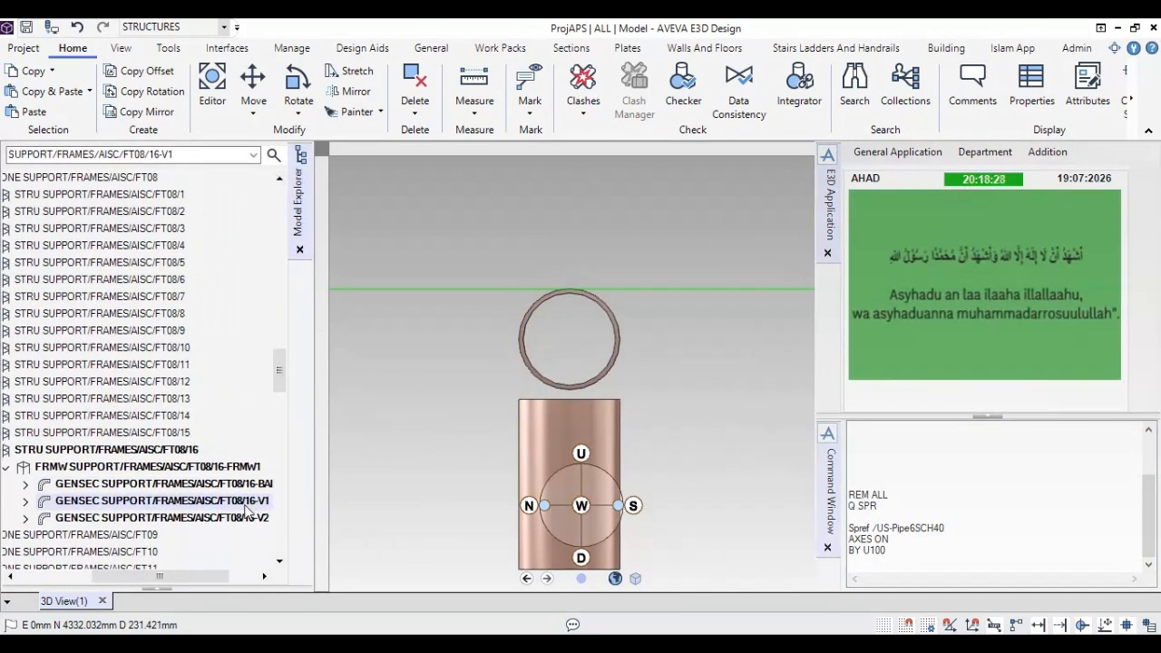
double_click(915, 555)
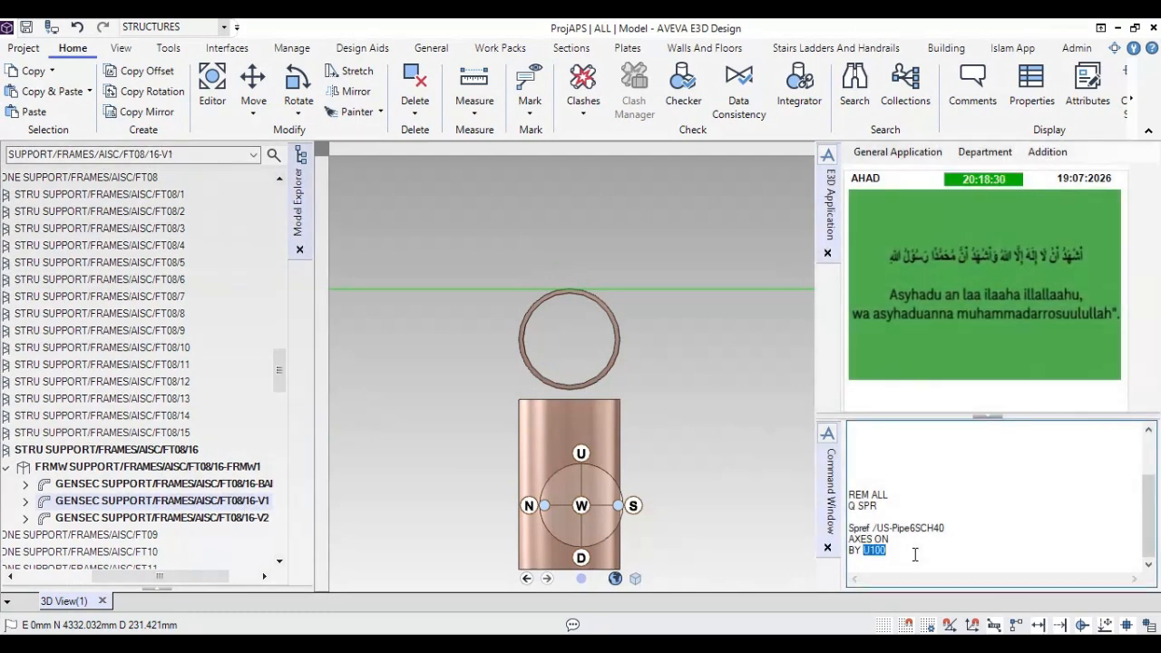
key(Return)
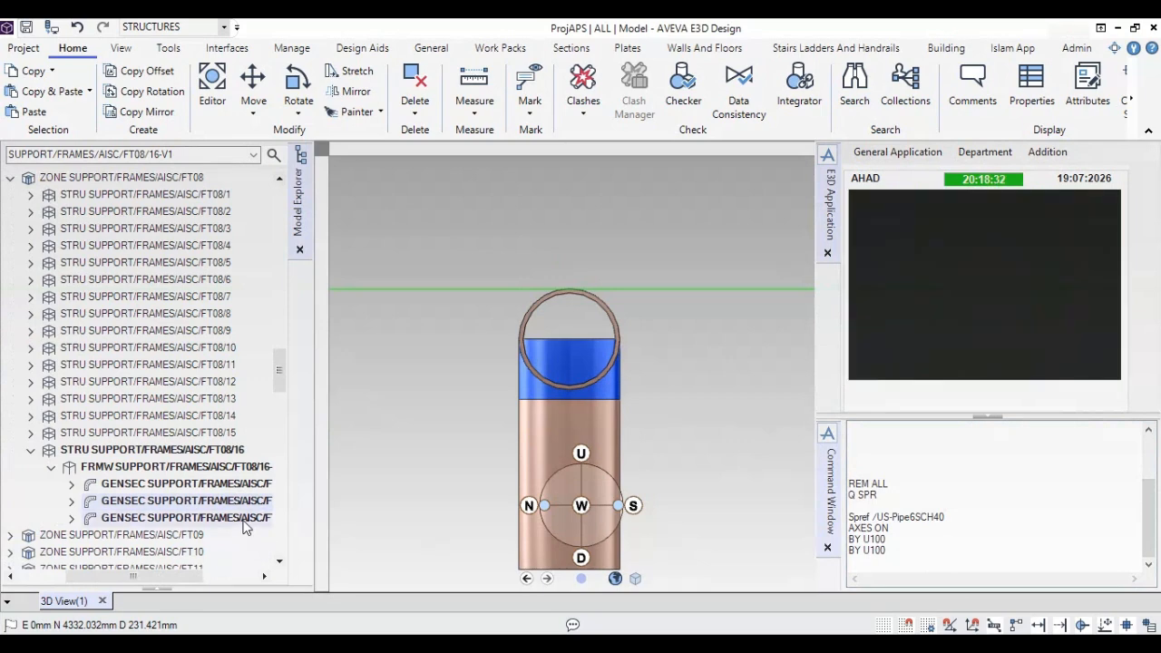
key(Return)
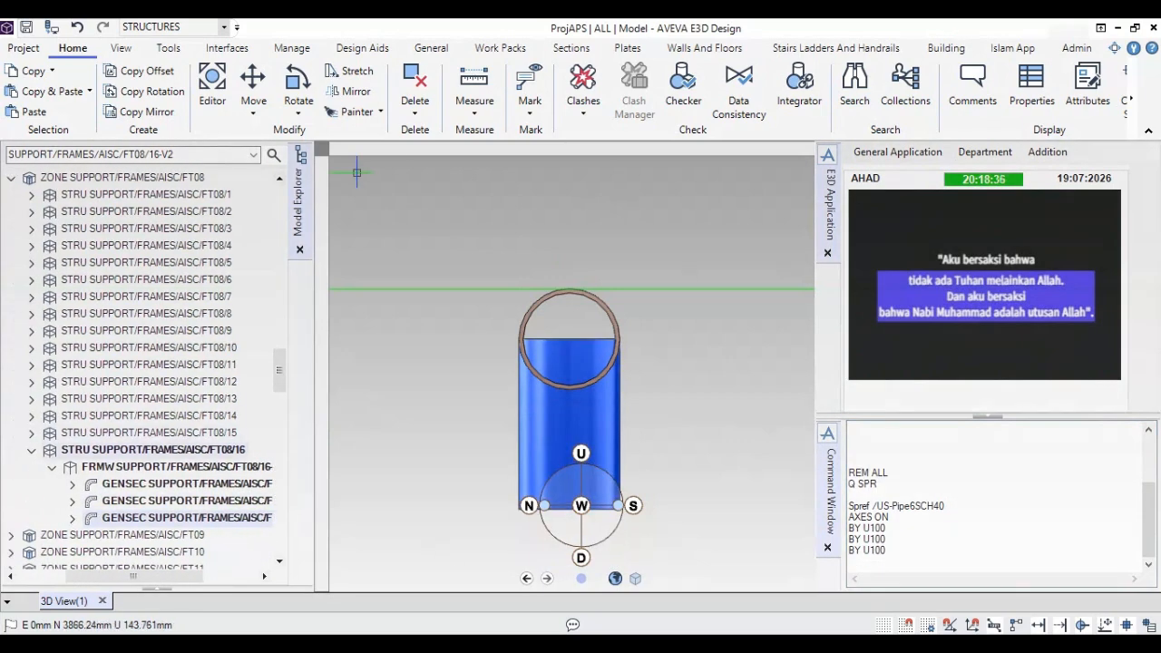
Step: Check the explicit position of structure FT08/16 and where its origin lies on the frame, cancelling without changes
click(154, 449)
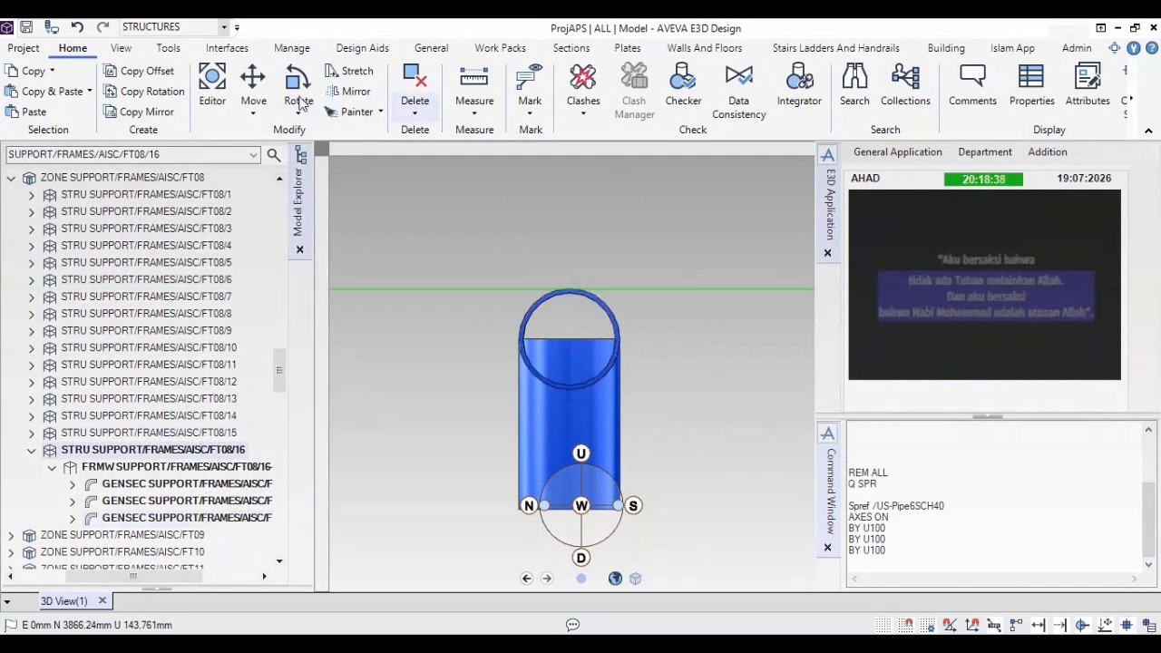
click(253, 109)
click(274, 153)
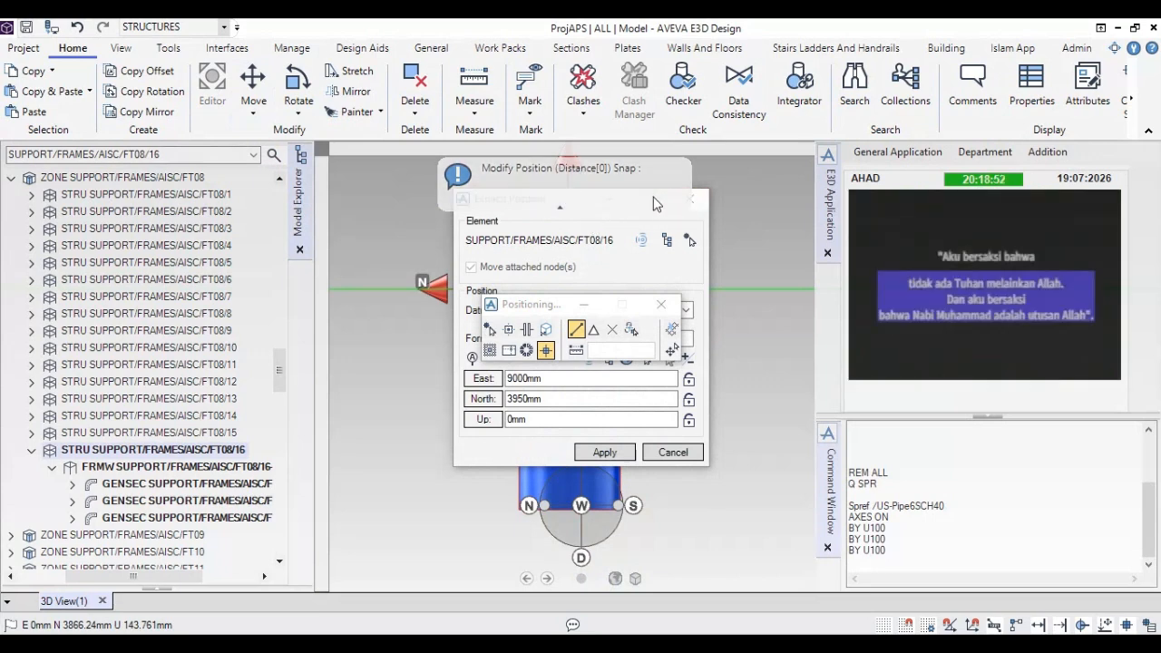
click(541, 220)
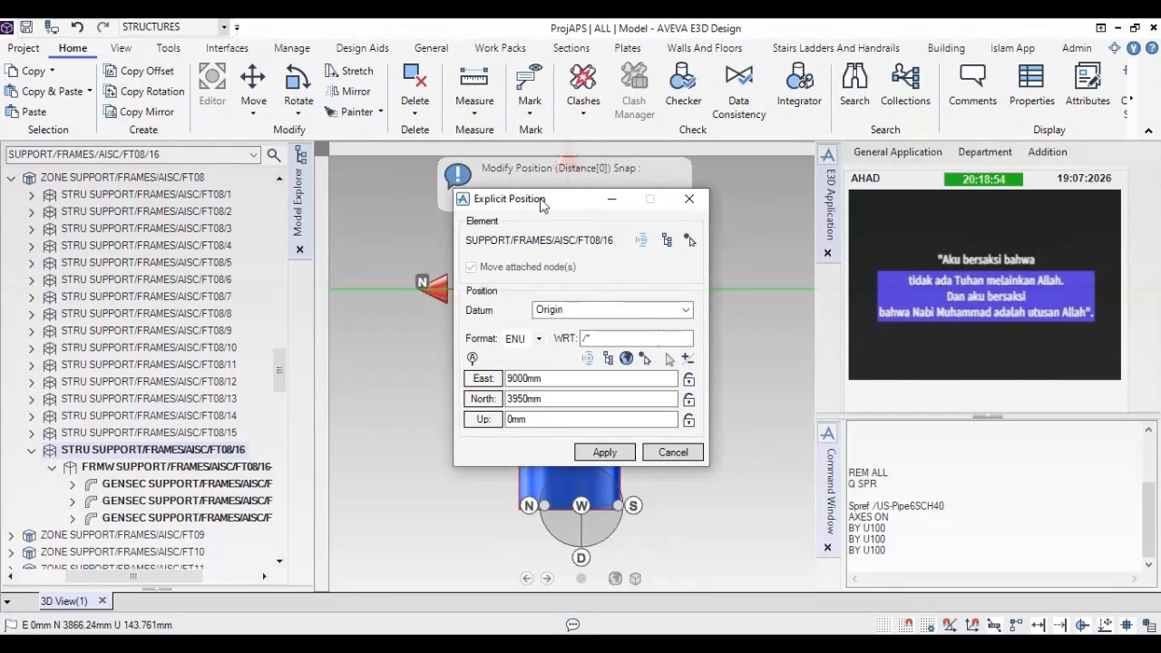
drag(542, 204, 801, 258)
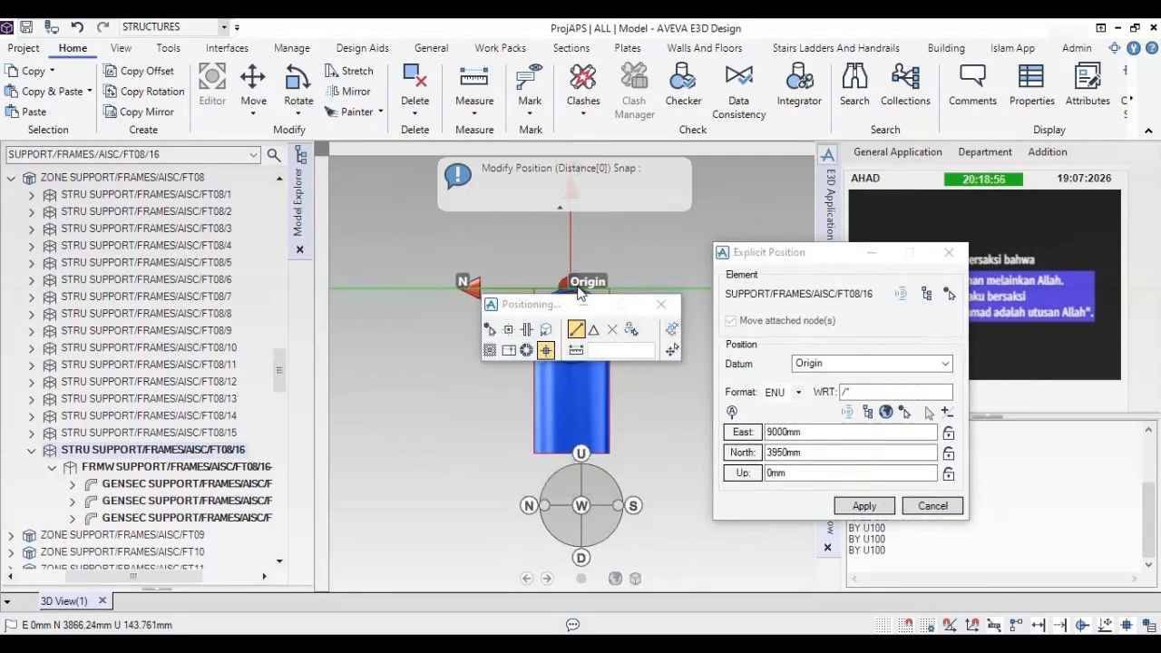
scroll(578, 289, up, 1)
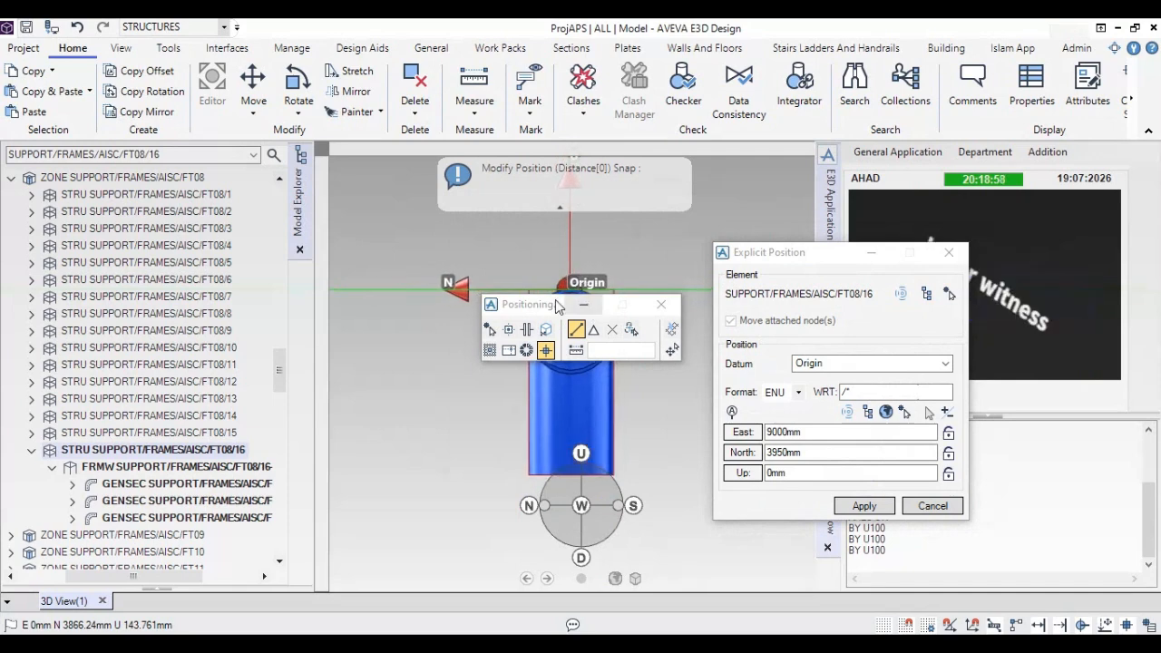
drag(518, 306, 314, 354)
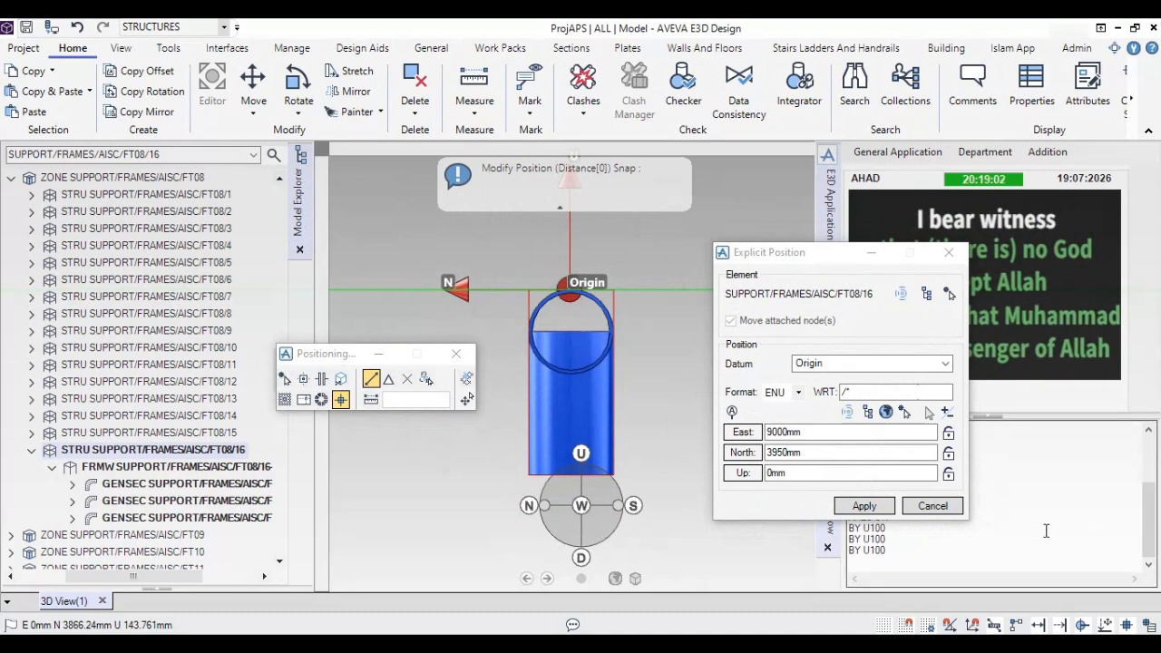
click(941, 509)
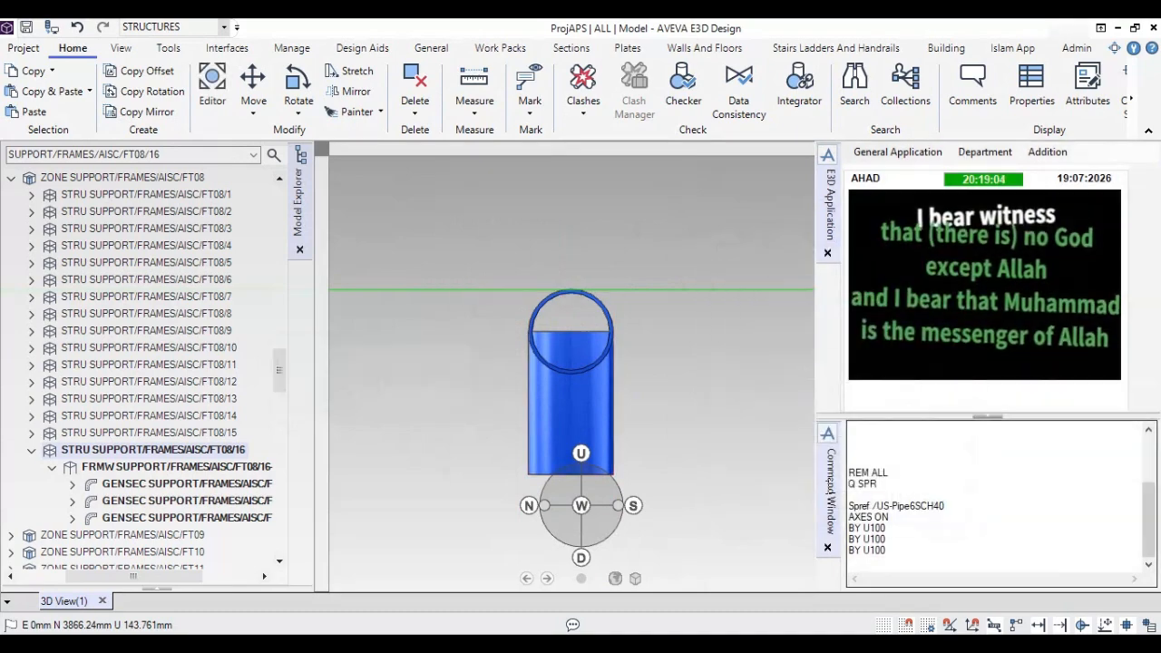
Step: View the frame from the north and query the :MDSOlap and :MDSOnum attributes of the horizontal pipe BAR-1
middle_drag(531, 392, 563, 387)
mouse_move(492, 322)
middle_down()
mouse_move(637, 321)
mouse_move(632, 337)
middle_up()
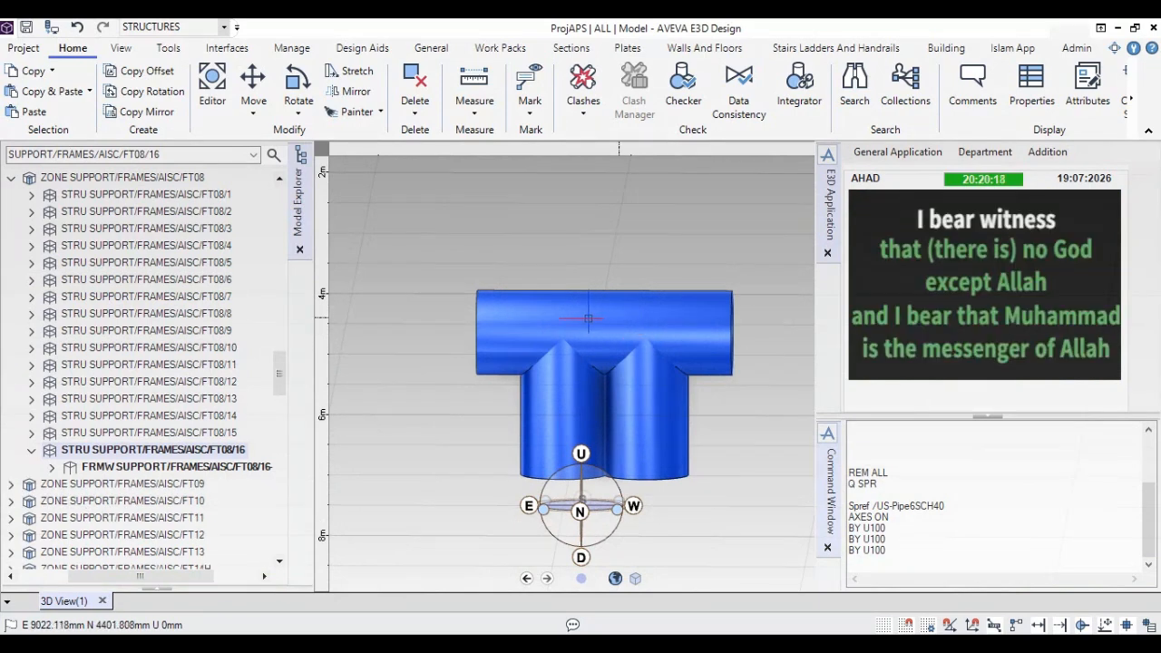
click(585, 318)
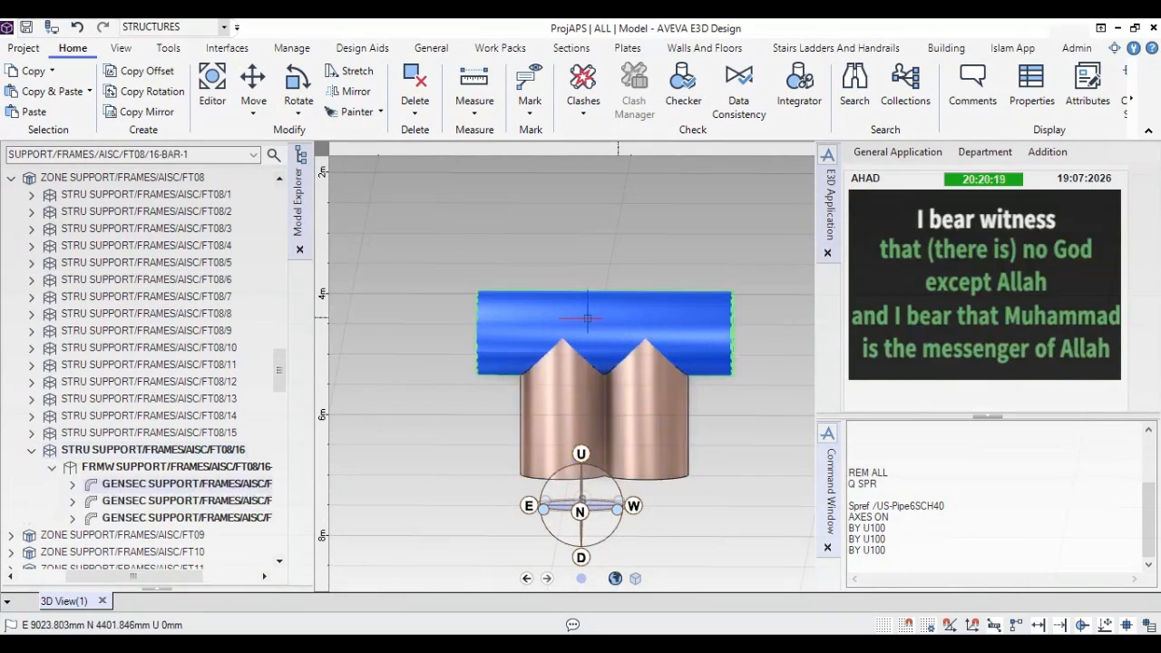
right_click(871, 562)
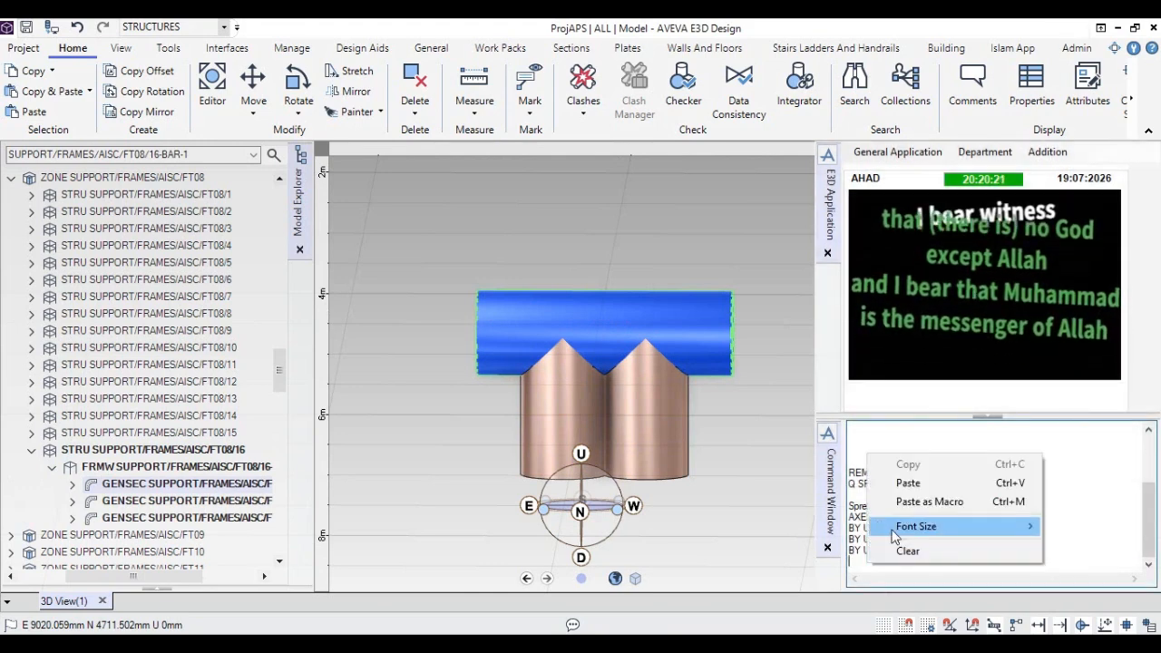
click(906, 482)
drag(850, 561, 949, 565)
click(968, 560)
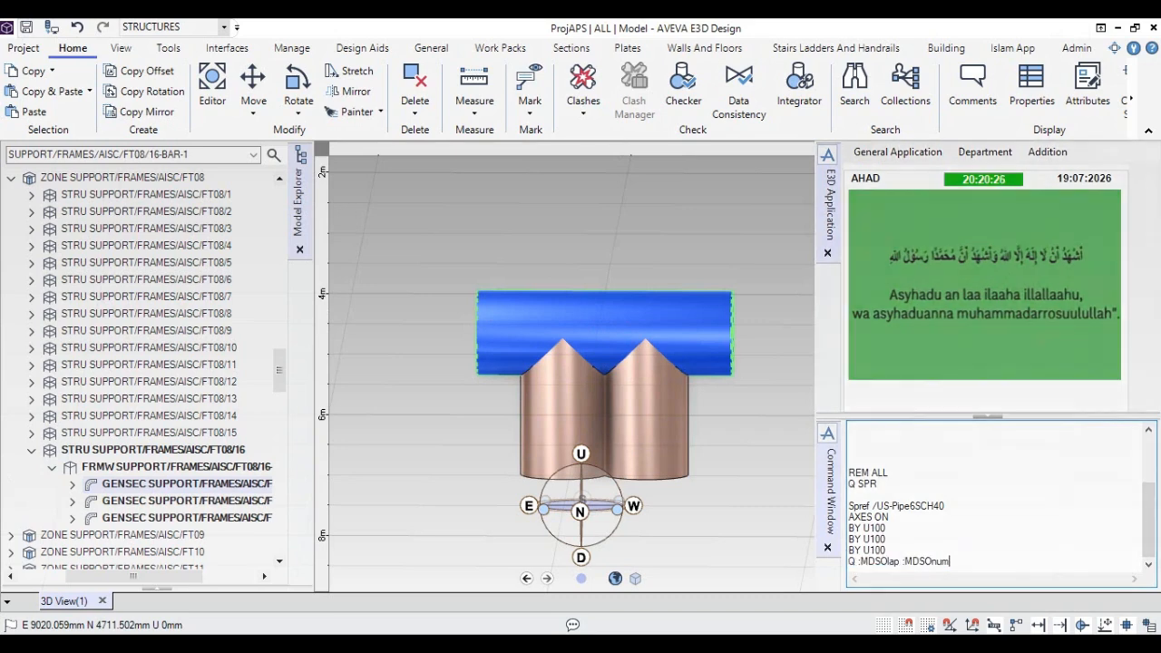
key(Return)
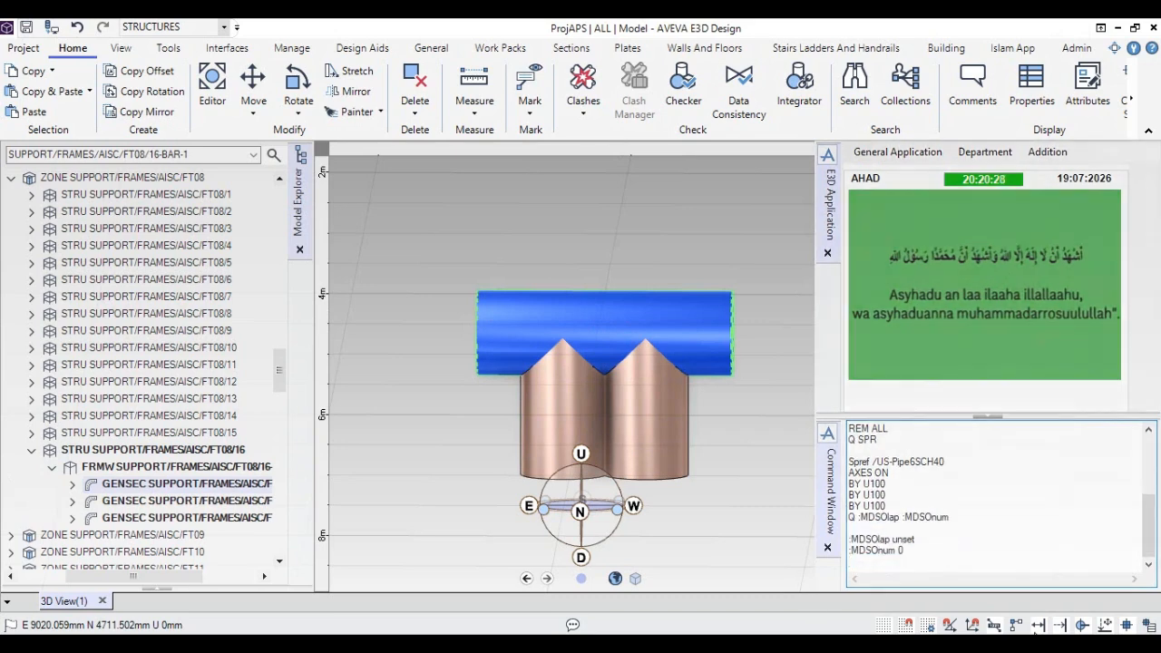
drag(930, 539, 832, 542)
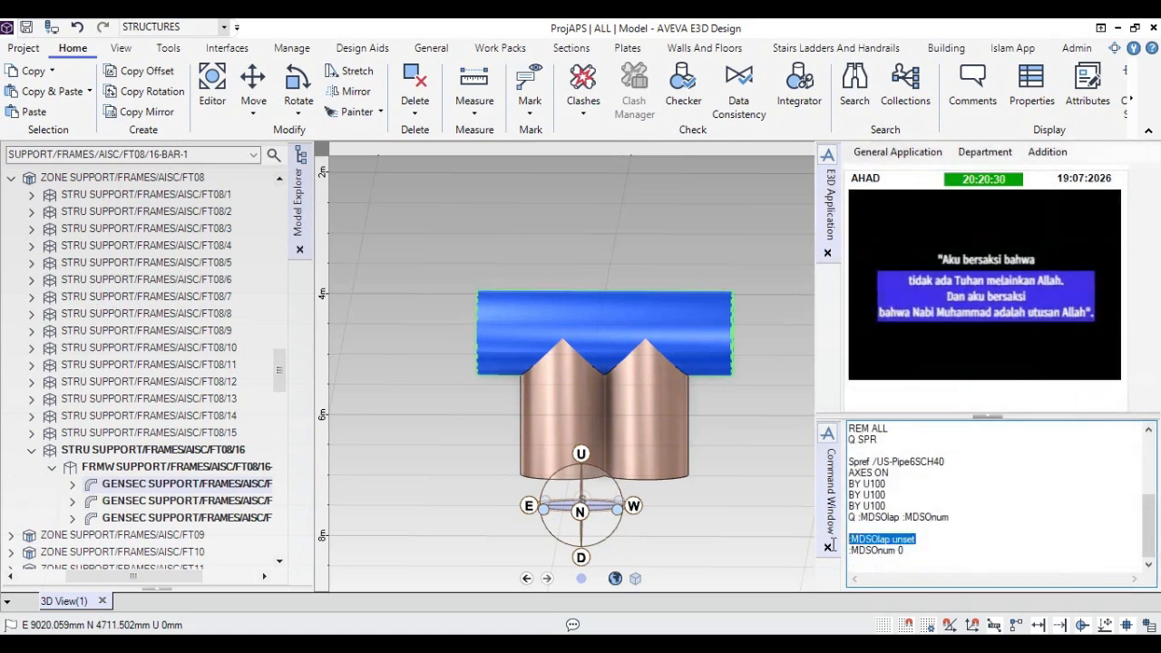
mouse_move(907, 550)
mouse_down()
mouse_move(841, 550)
mouse_move(913, 547)
mouse_up()
Step: Query the :MDSOlap and :MDSOnum attributes of the vertical pipes V1 and V2
click(245, 502)
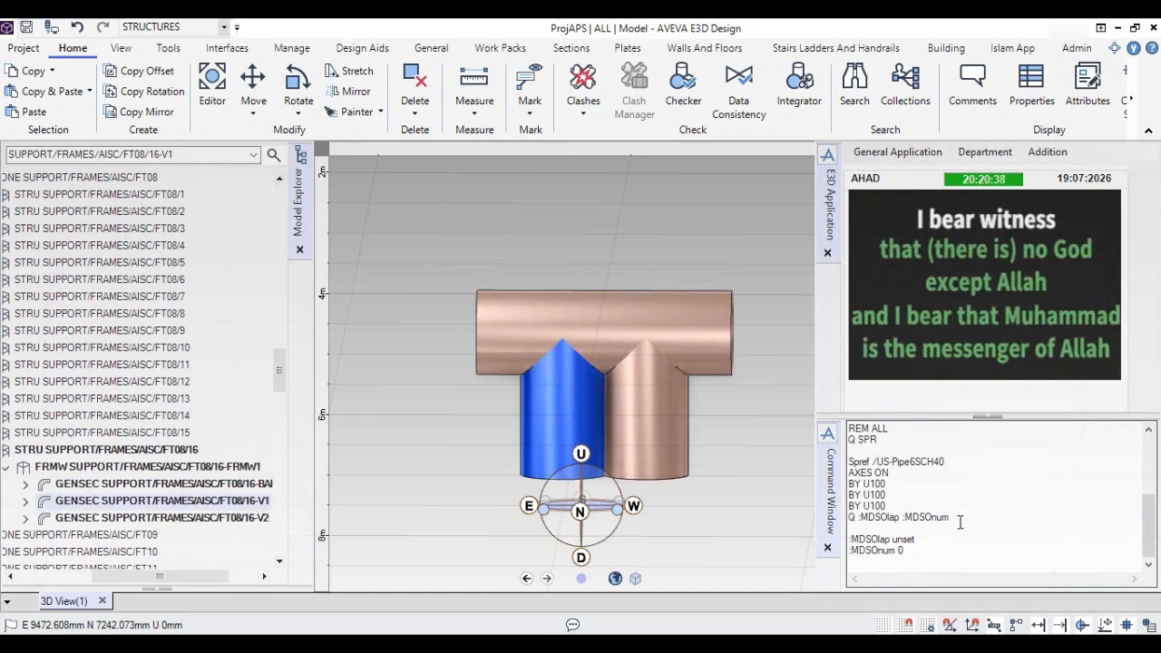
click(960, 521)
key(Return)
key(Return)
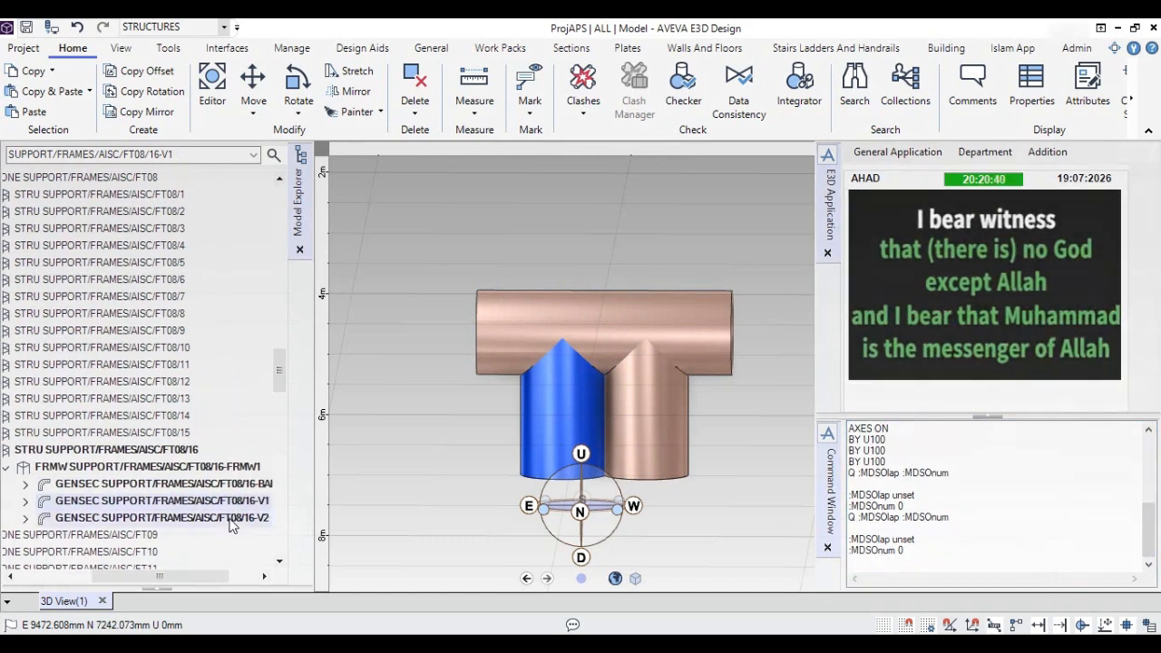
click(231, 519)
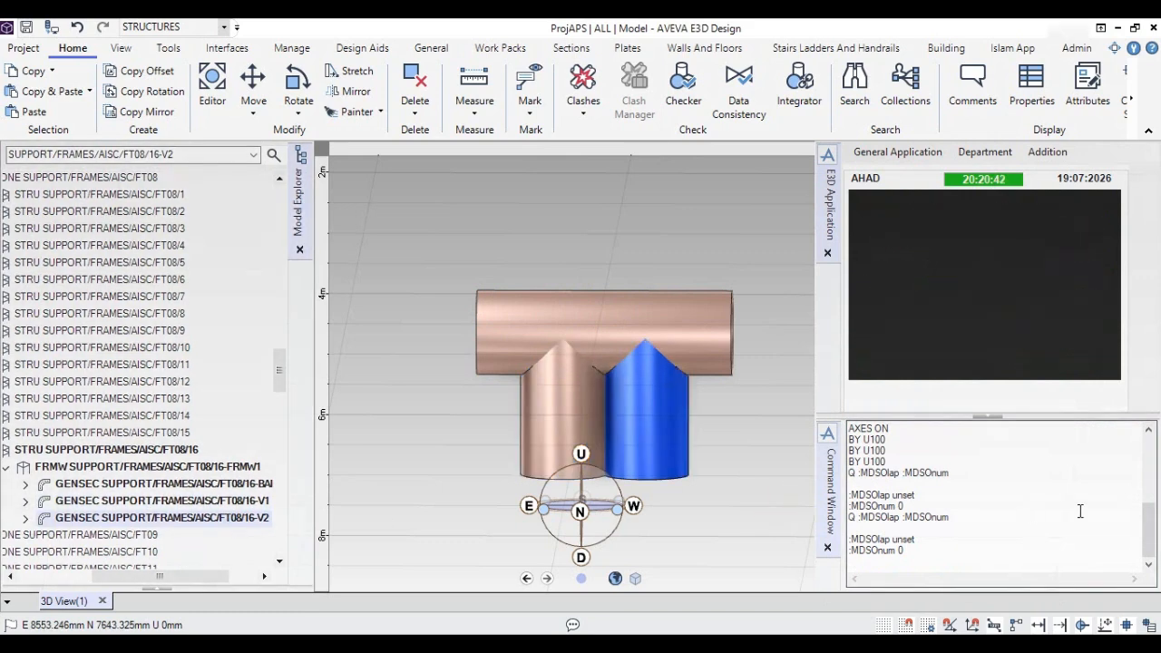
click(974, 519)
key(Return)
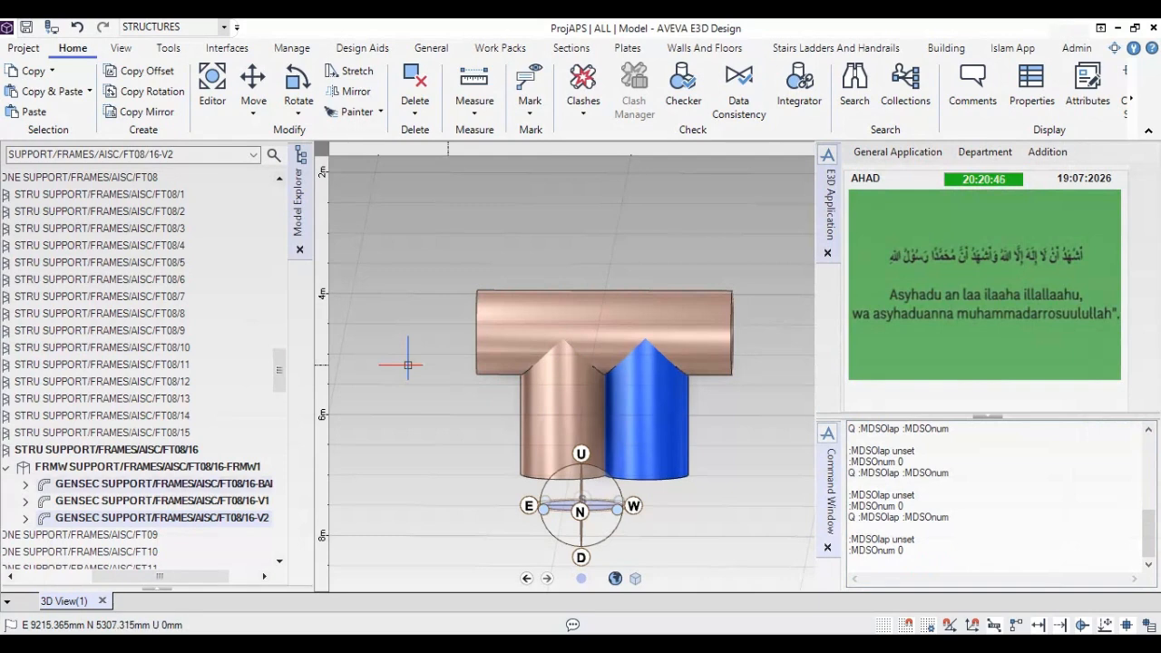
Step: Set :MDSOlap to 'OVERLAP' and :MDSOnum to 100 on the horizontal pipe BAR-1
click(202, 484)
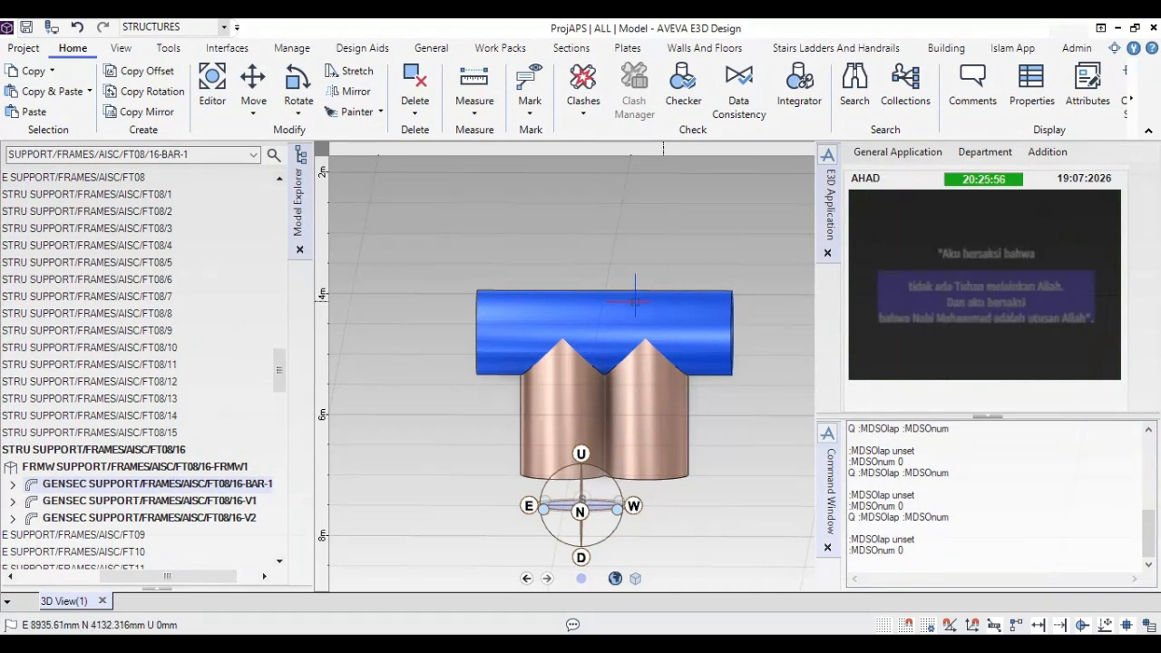
click(929, 540)
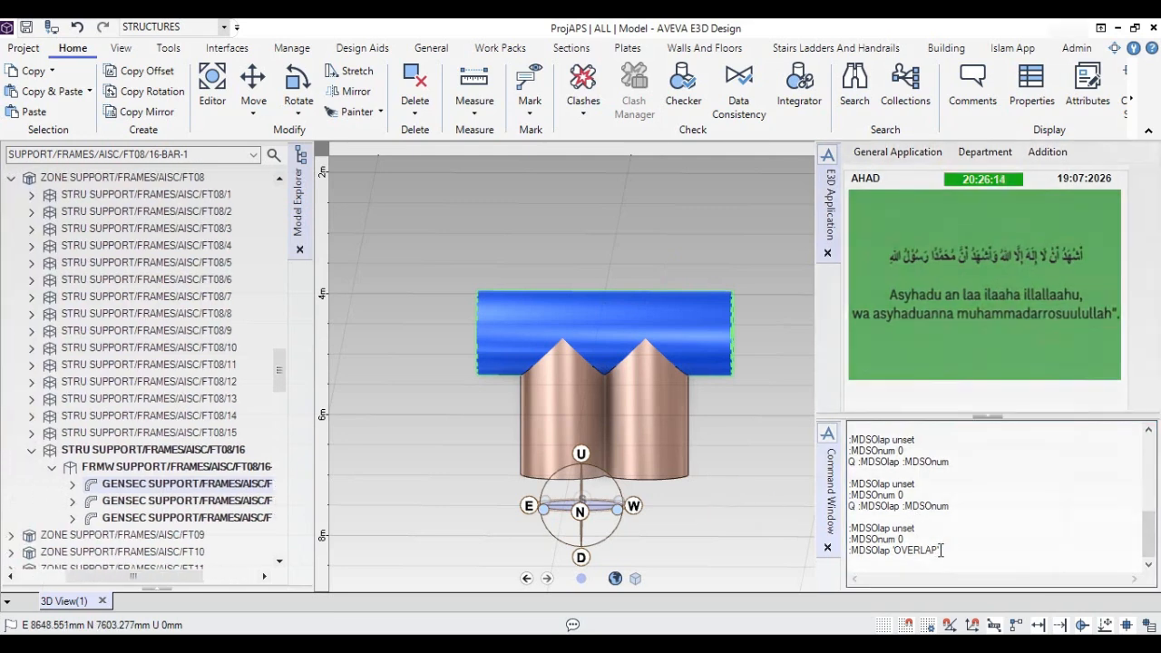
drag(941, 549, 844, 549)
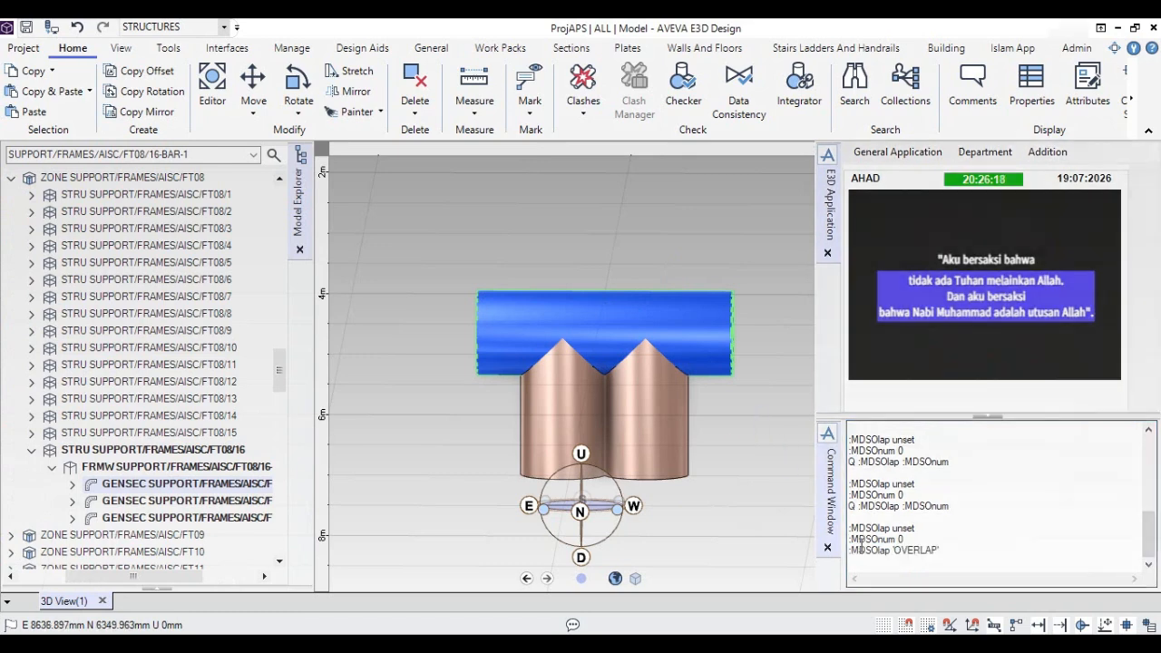
click(910, 540)
key(Return)
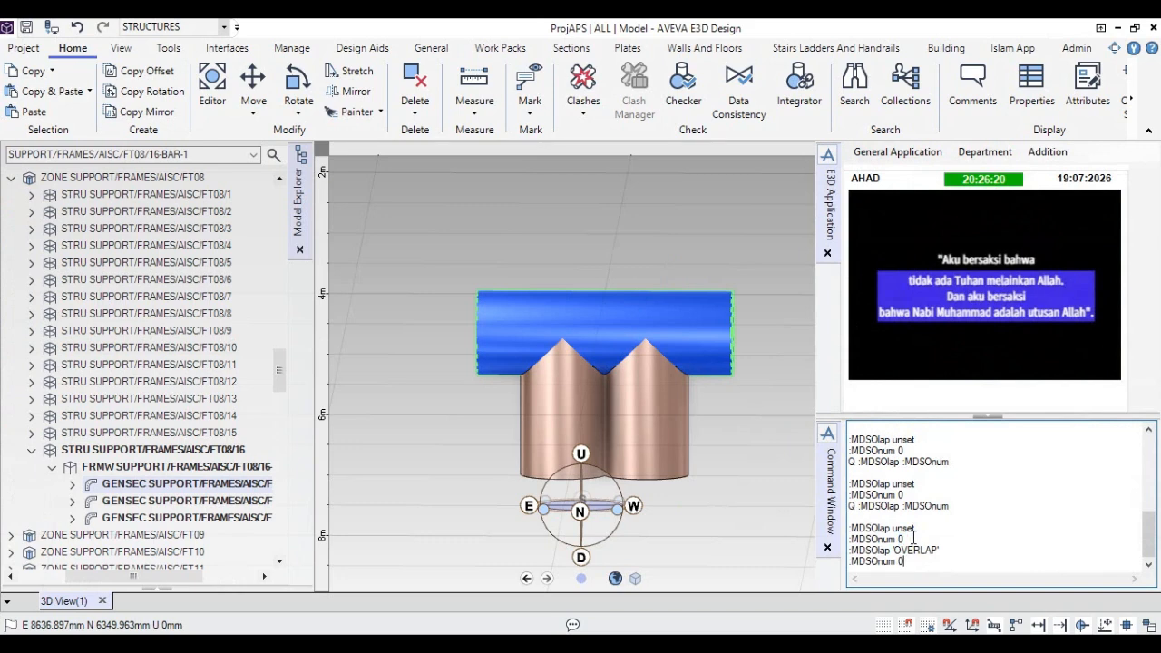
text(100)
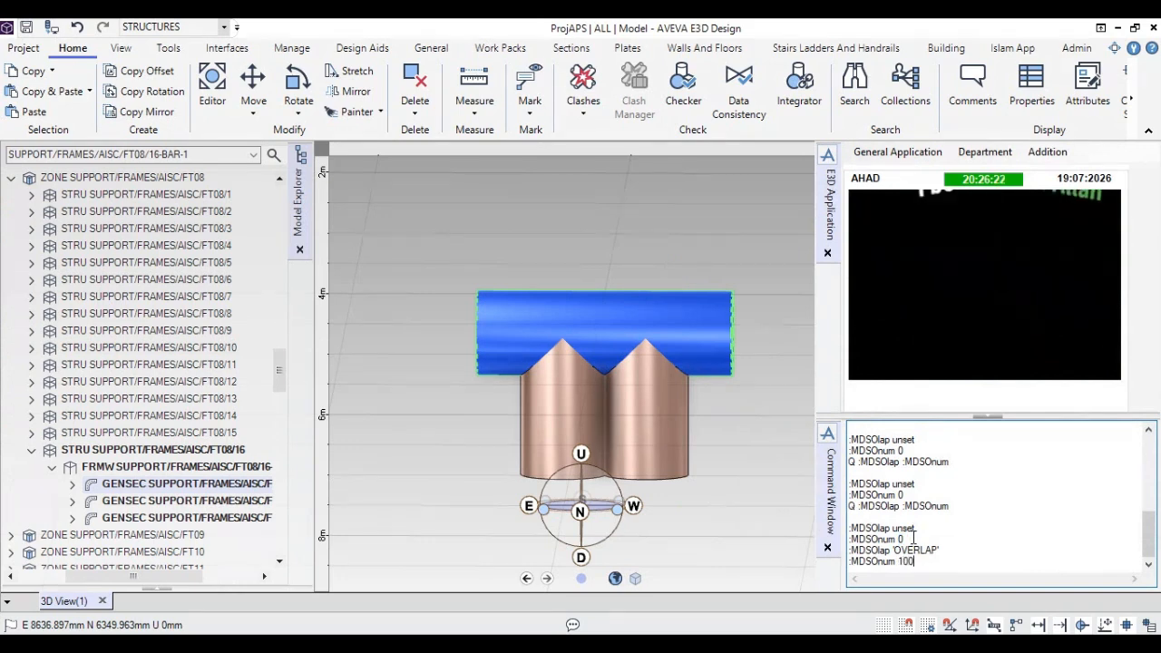
key(Return)
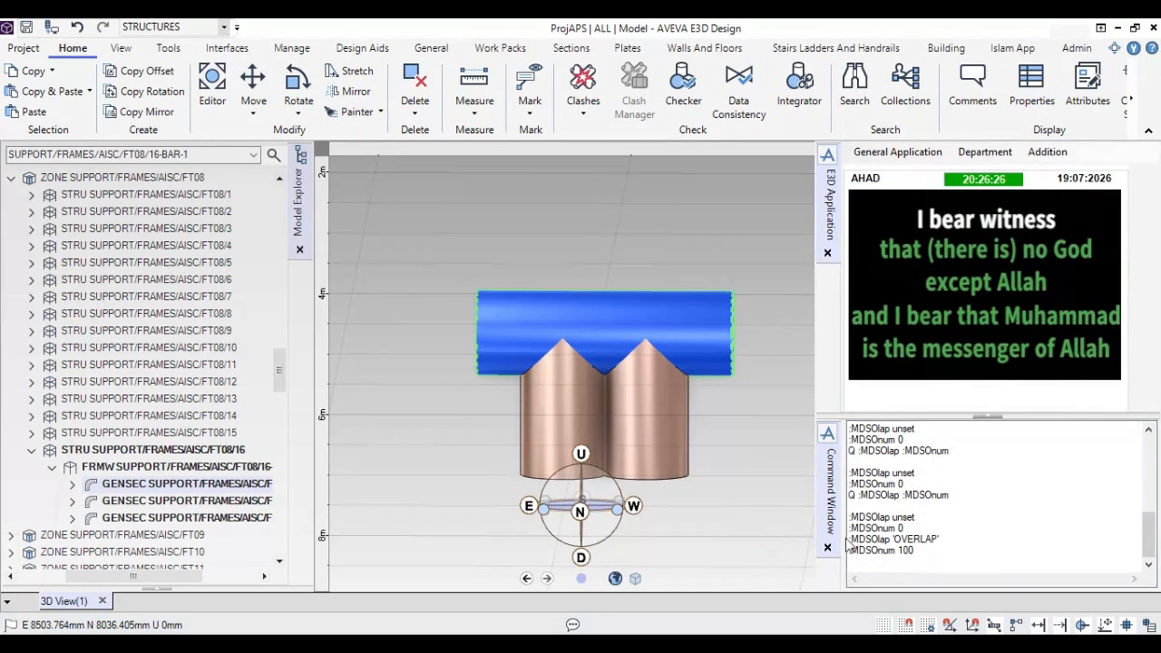
Step: Set :MDSOlap to 'OVERLAP' and :MDSOnum to -84 on the vertical pipe V1
drag(850, 541, 943, 550)
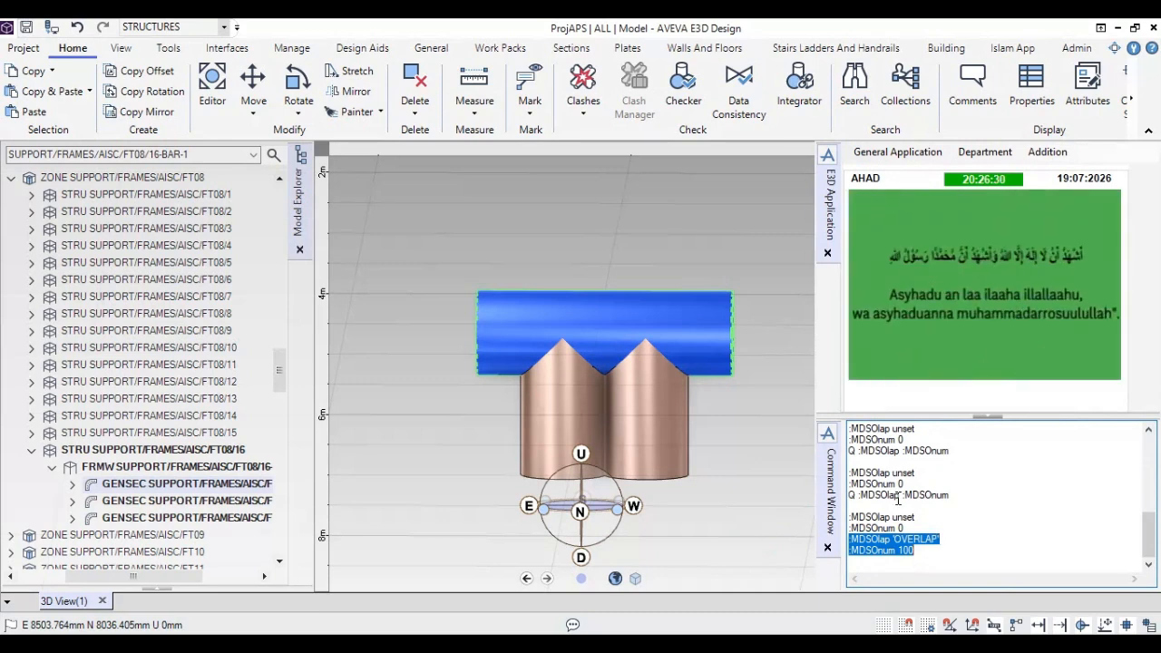
click(218, 502)
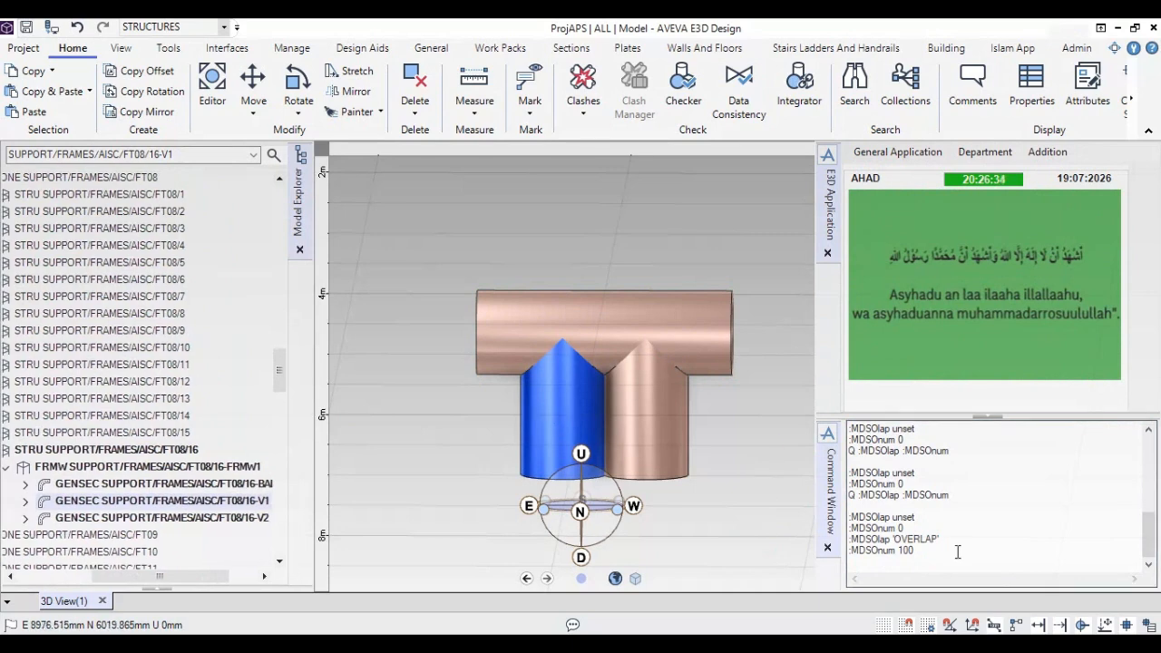
click(949, 539)
key(Return)
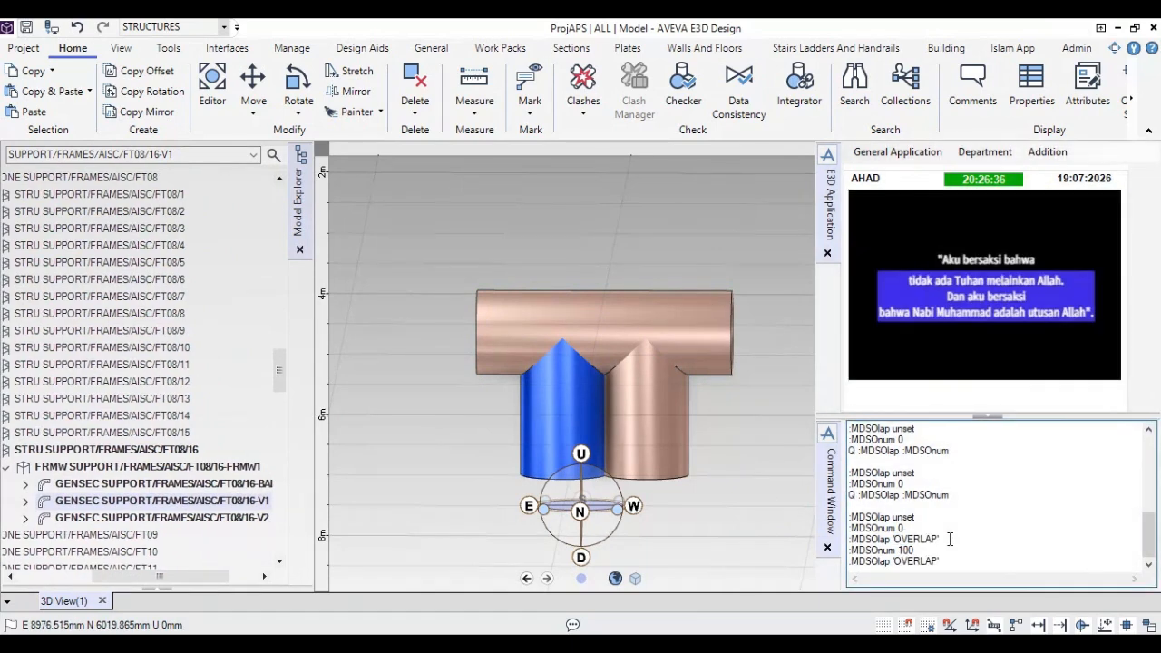
key(Return)
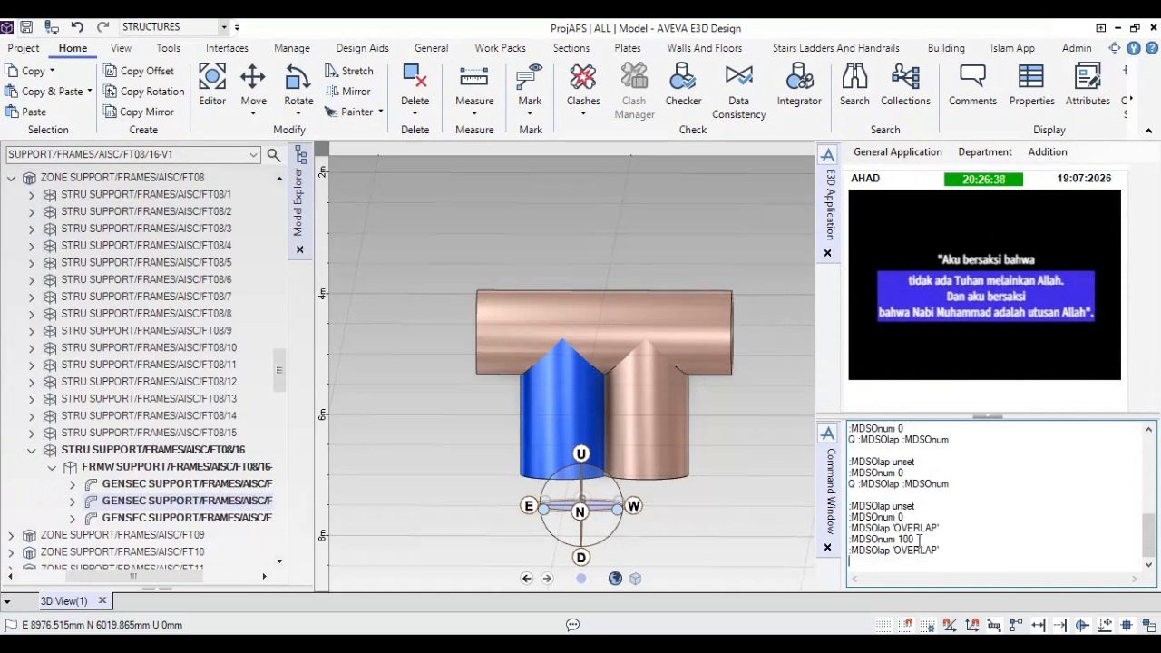
key(Return)
key(BackSpace)
text(-84)
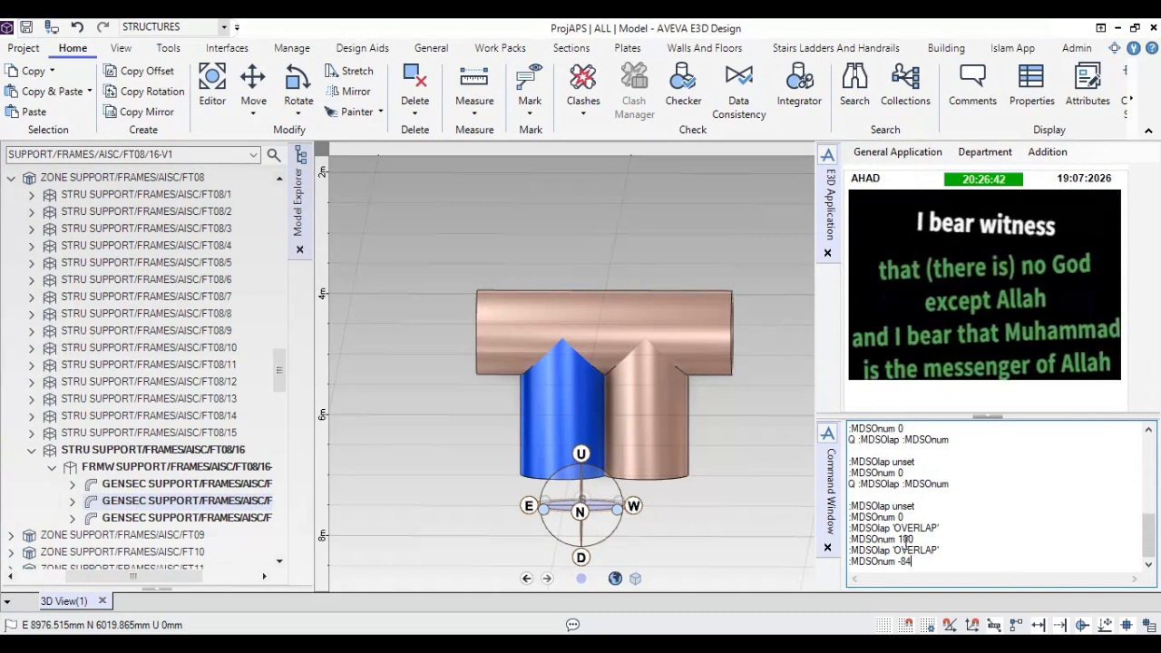
key(Return)
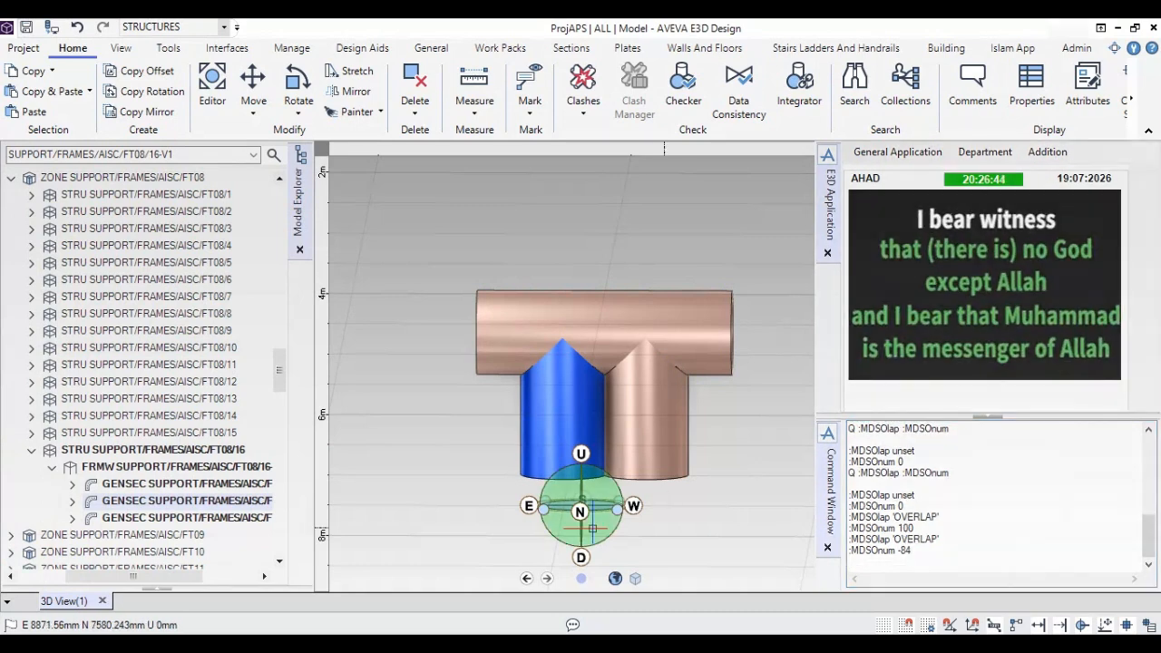
Step: Set :MDSOlap to 'OVERLAP' and :MDSOnum to -84 on the vertical pipe V2
click(215, 518)
click(946, 542)
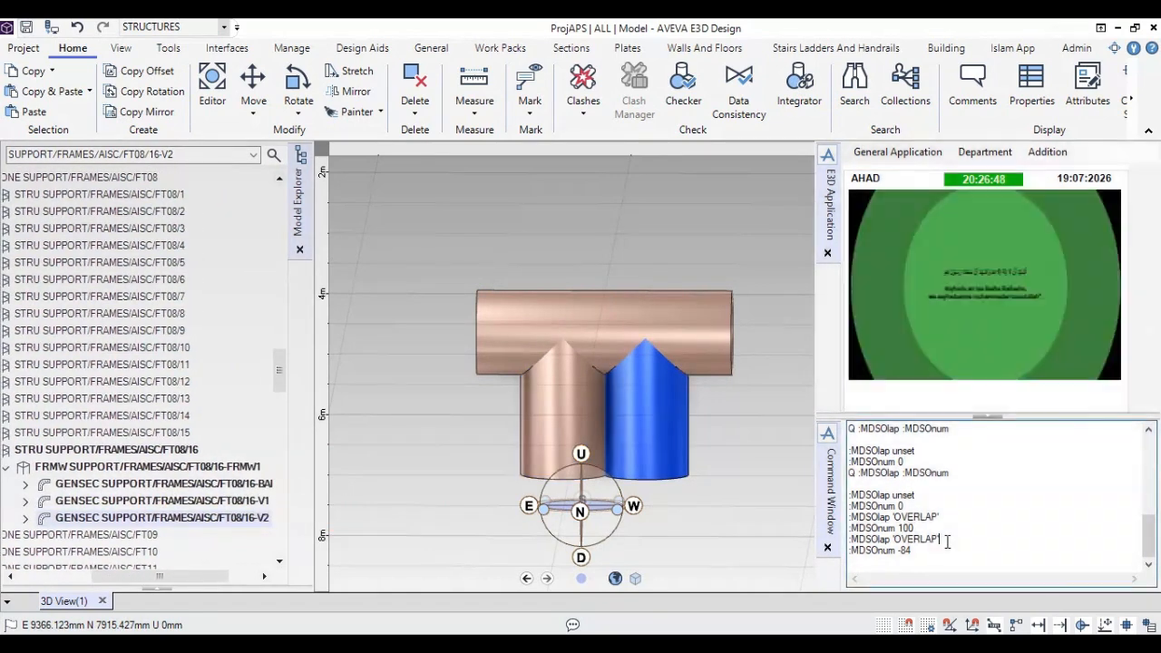
key(Return)
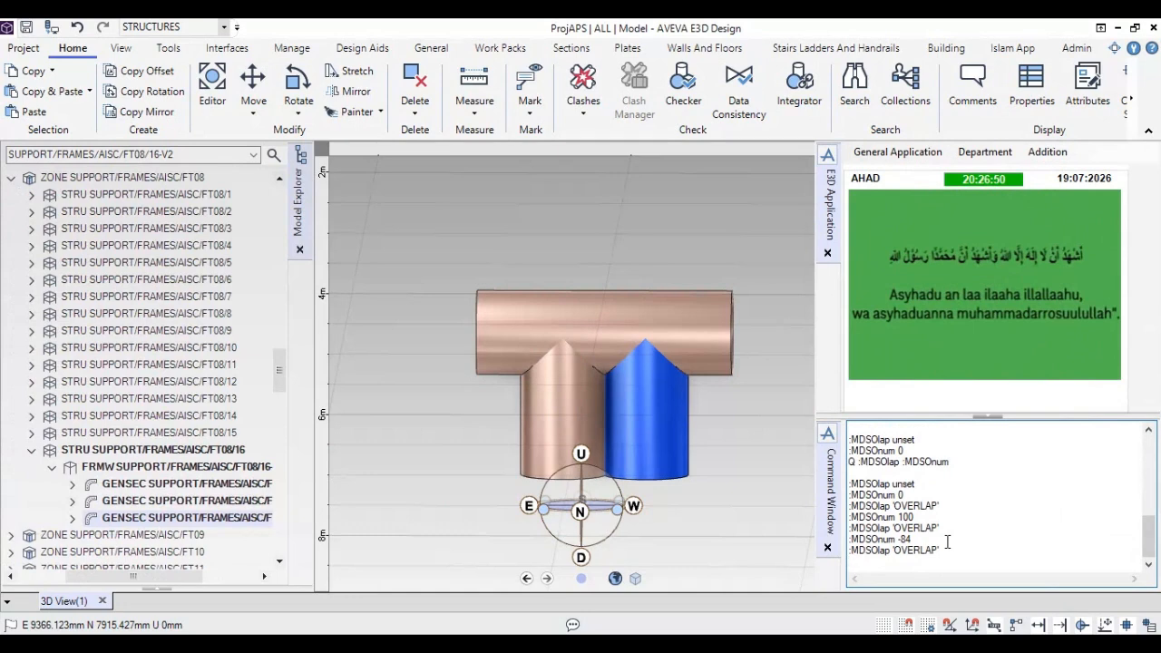
key(Return)
key(Return)
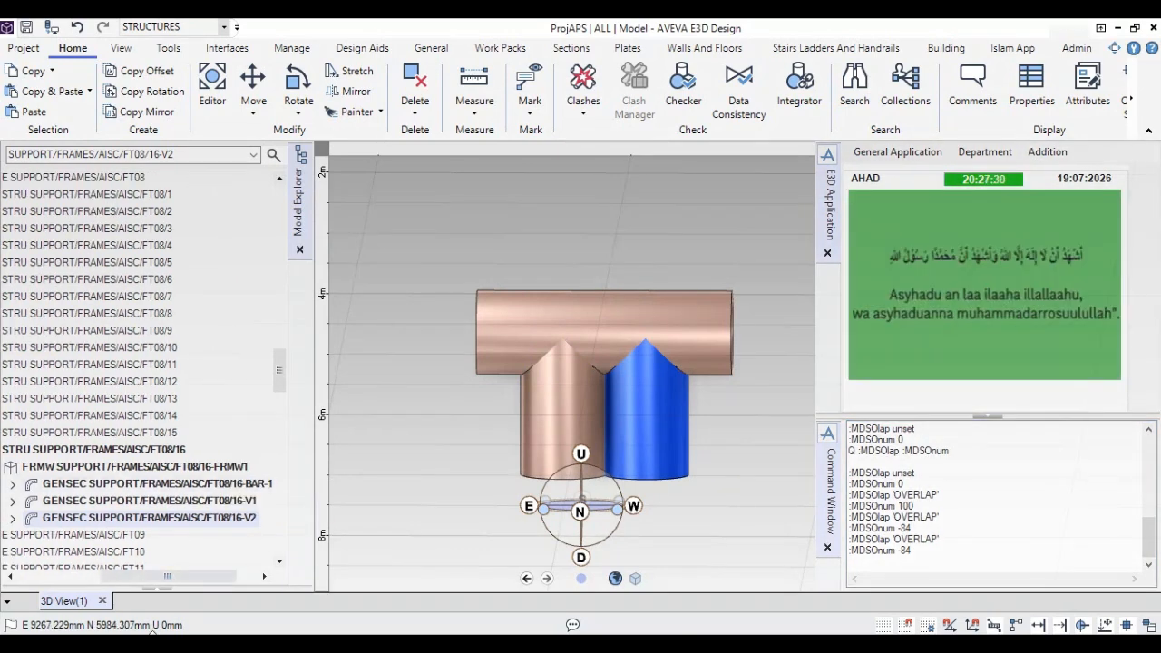
Step: Query the description of structure FT08/16 and set it to 'PIPE 6 SCH40'
mouse_move(127, 578)
mouse_down()
mouse_move(155, 581)
mouse_move(127, 581)
mouse_up()
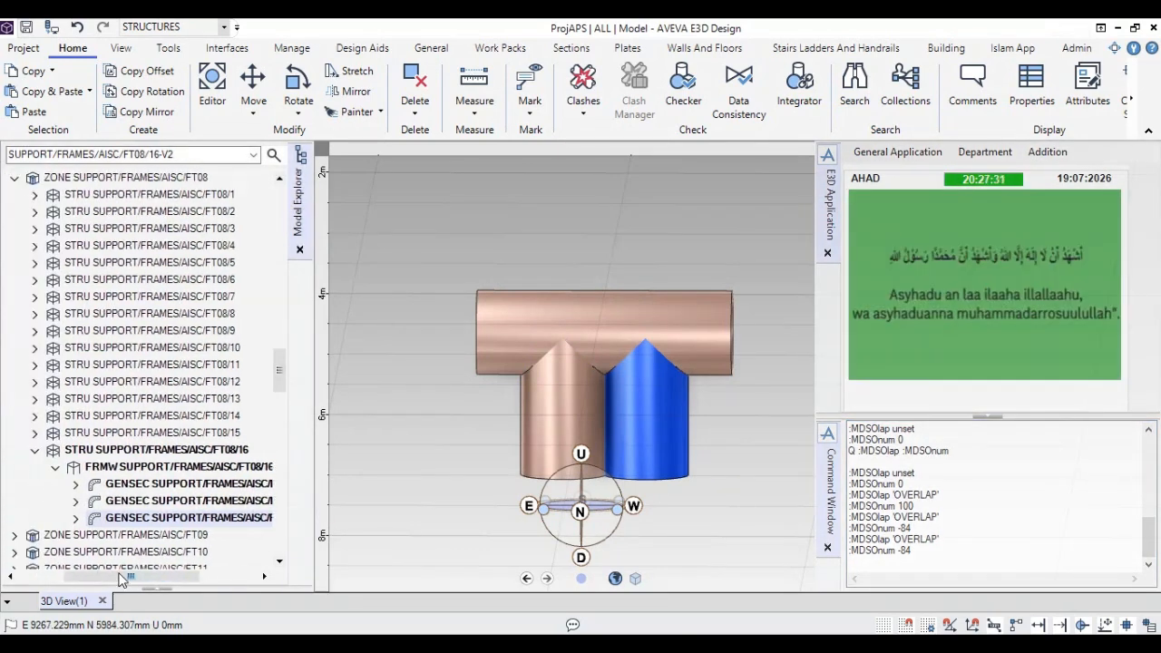
click(122, 449)
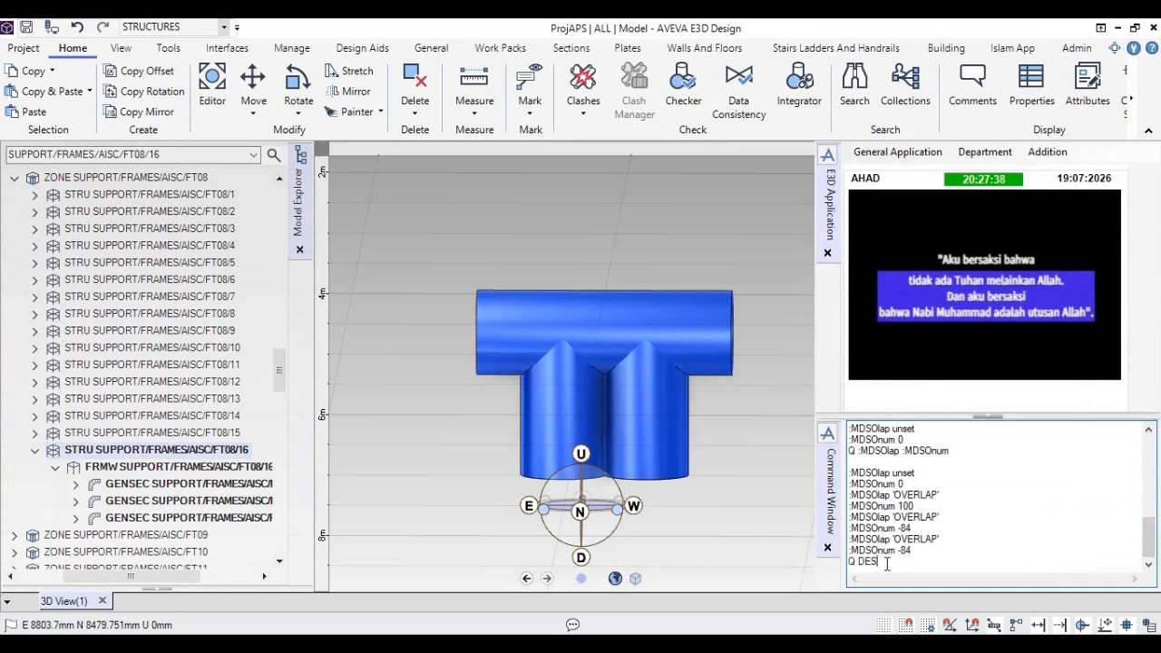
key(Return)
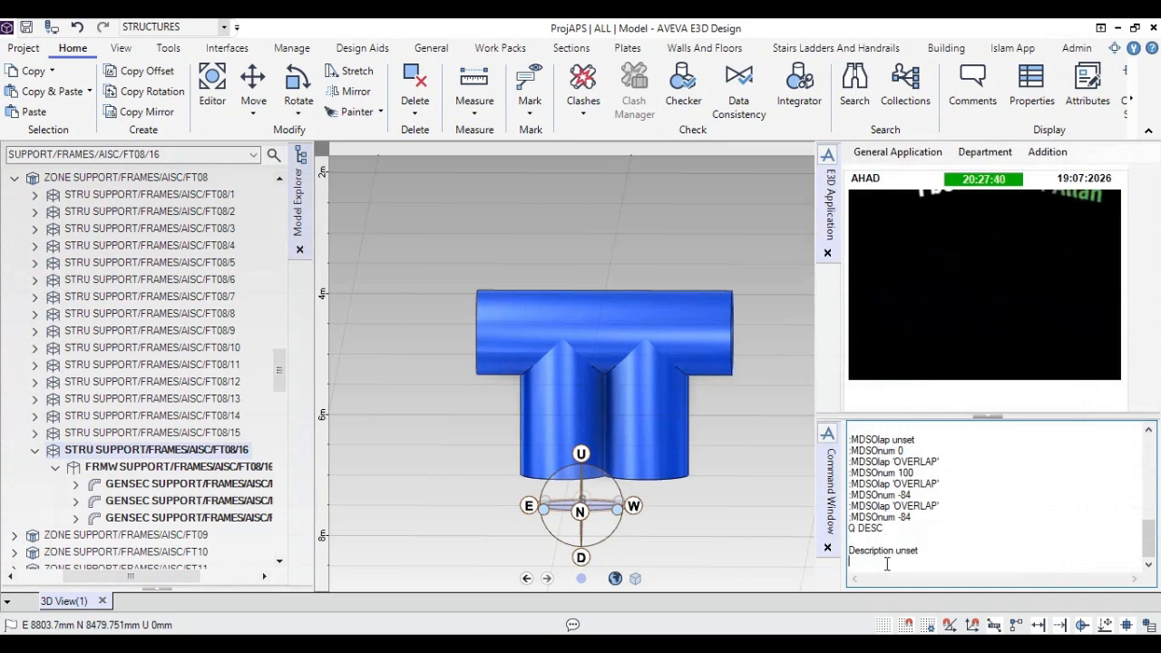
key(Up)
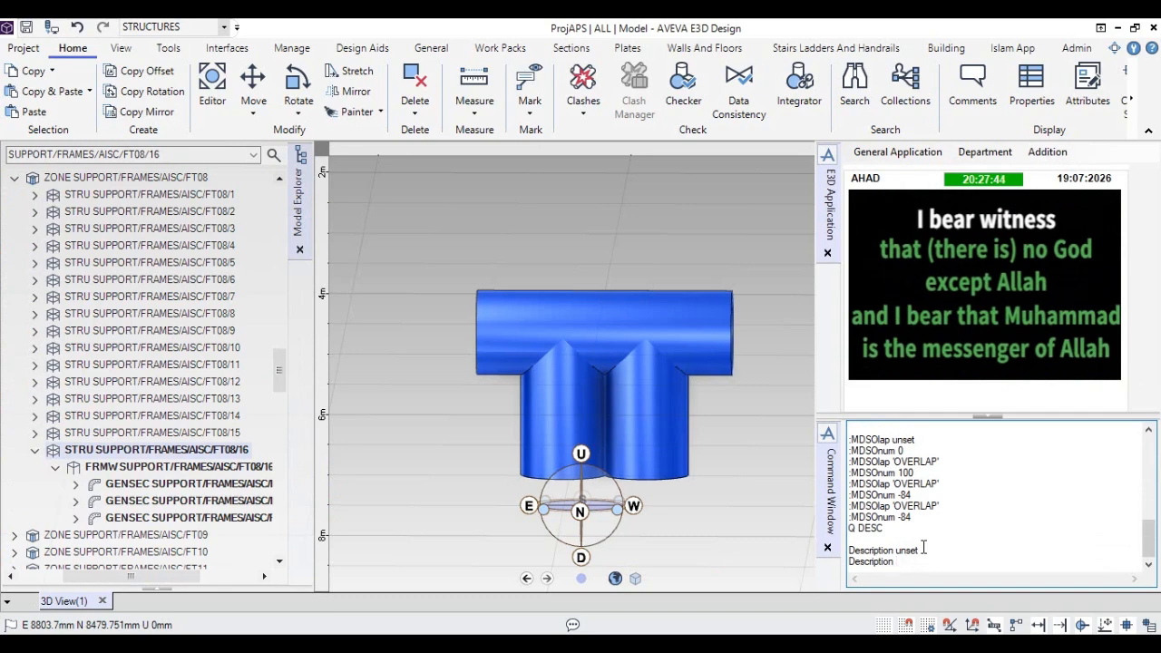
text(')
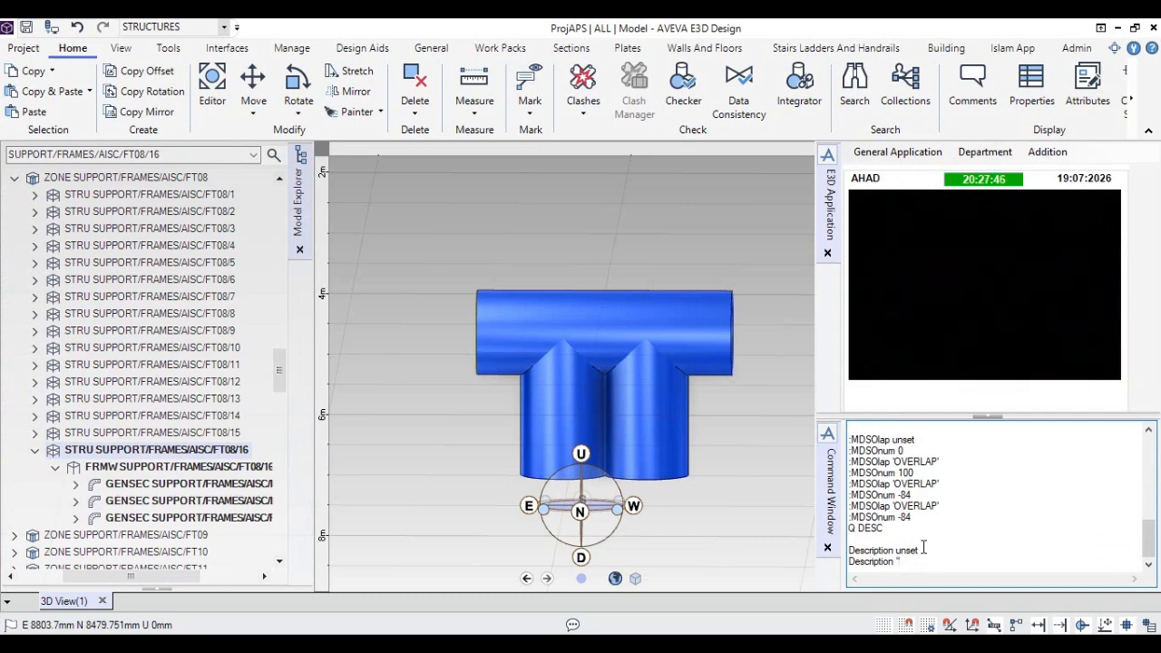
text(PIPE 6)
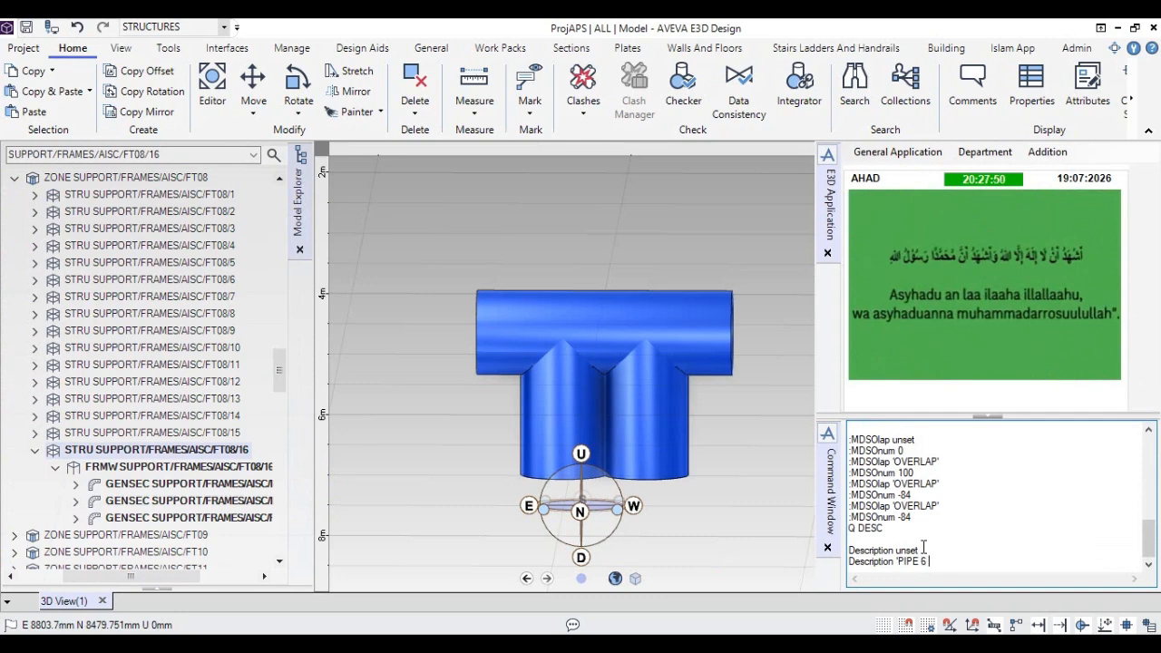
text( SCH40)
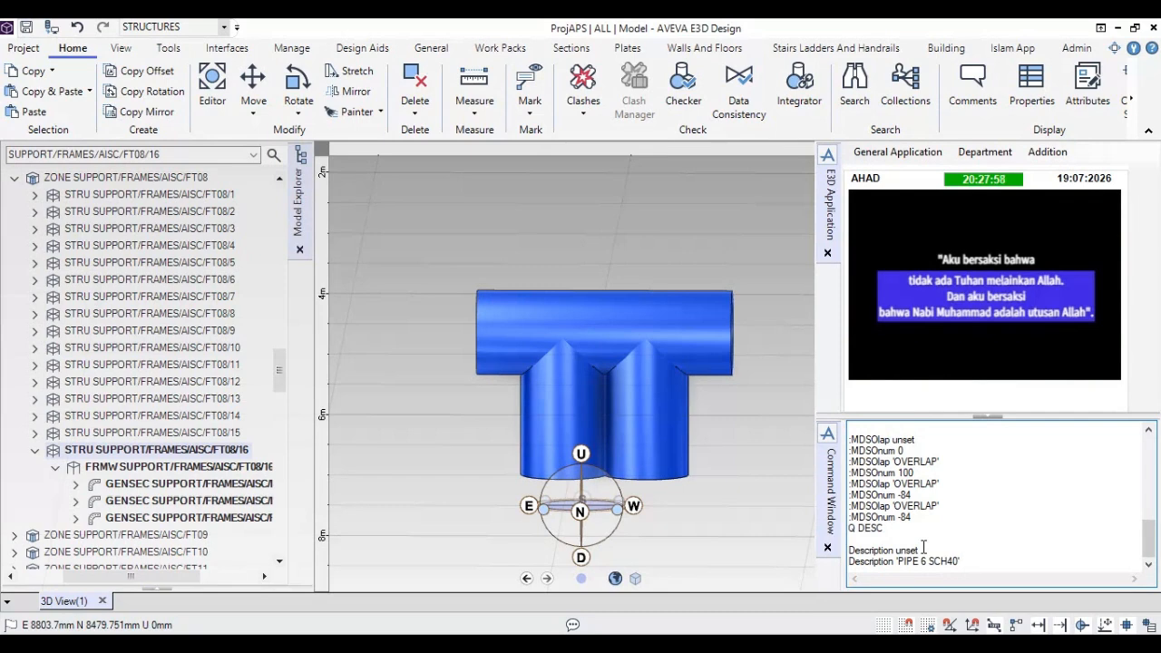
key(Return)
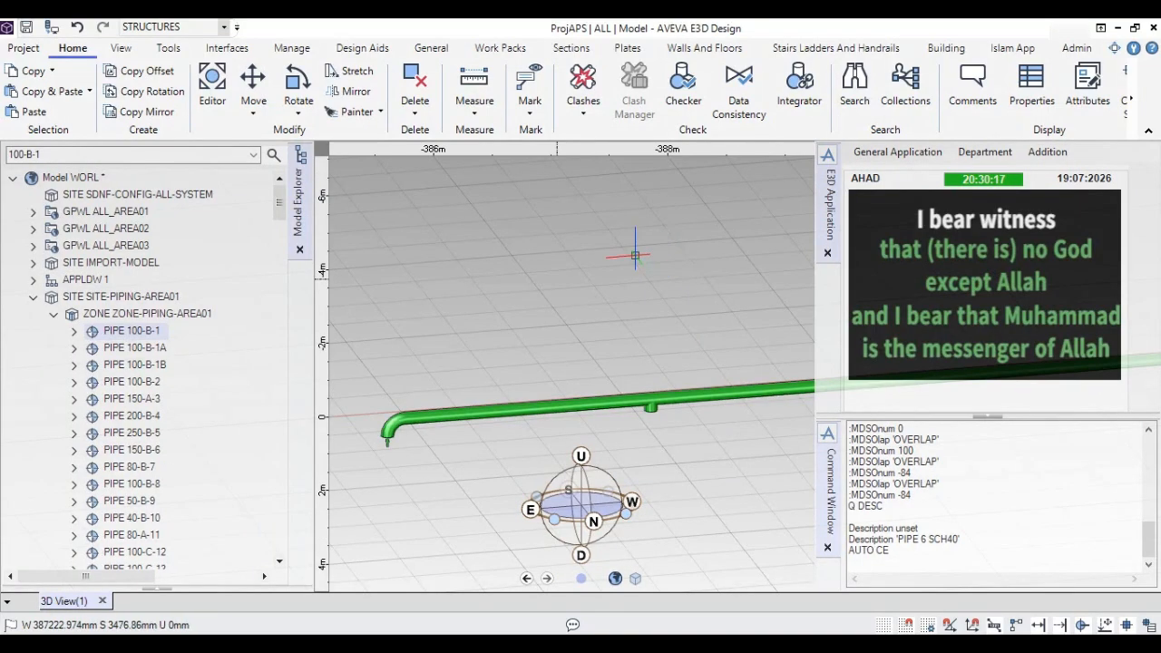
Step: Switch to the SUPPORTS discipline and create an XFT08 framework on pipe 100-B-1 near its first elbow with the XRT01 Pipe Rest ancillary
click(224, 27)
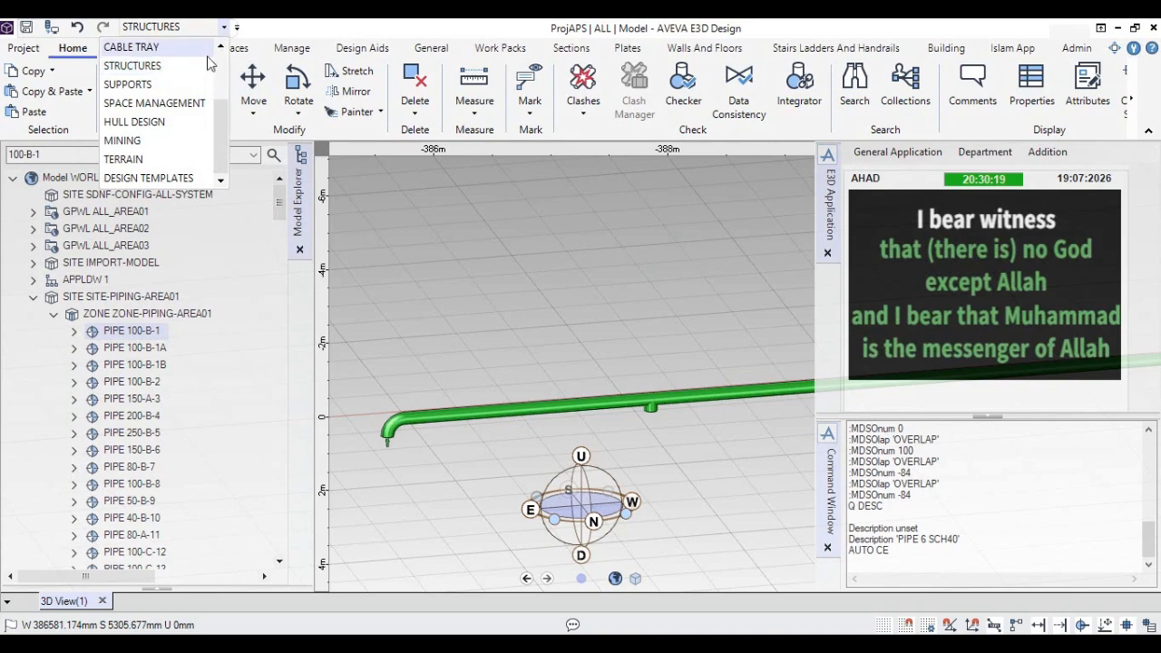
click(173, 82)
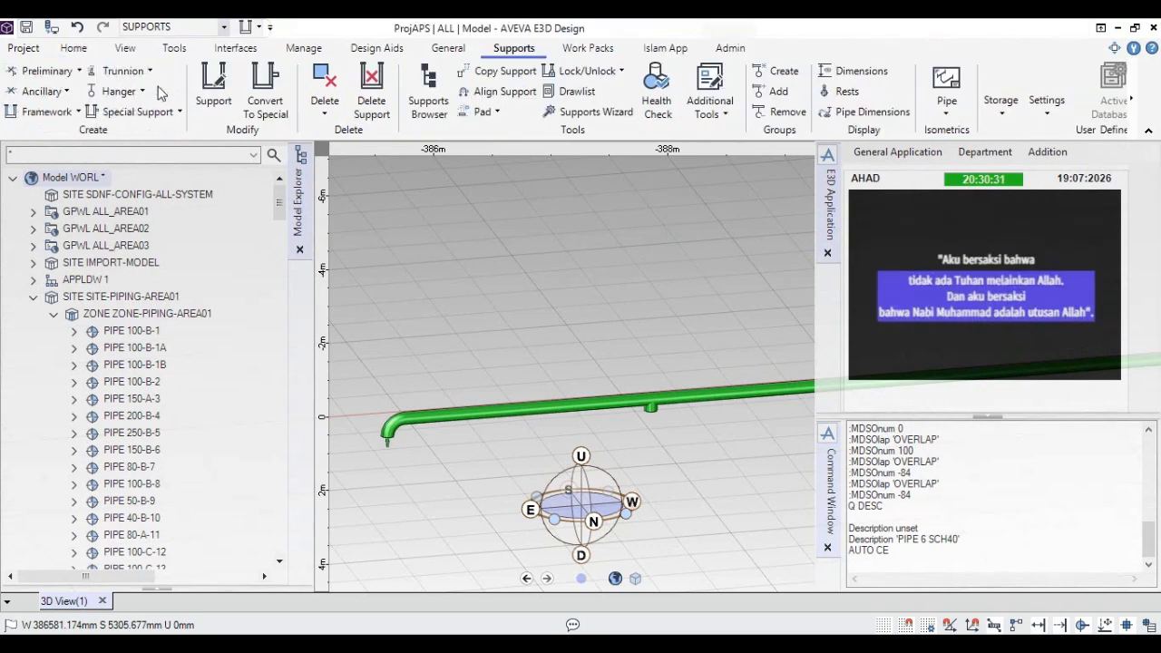
click(79, 112)
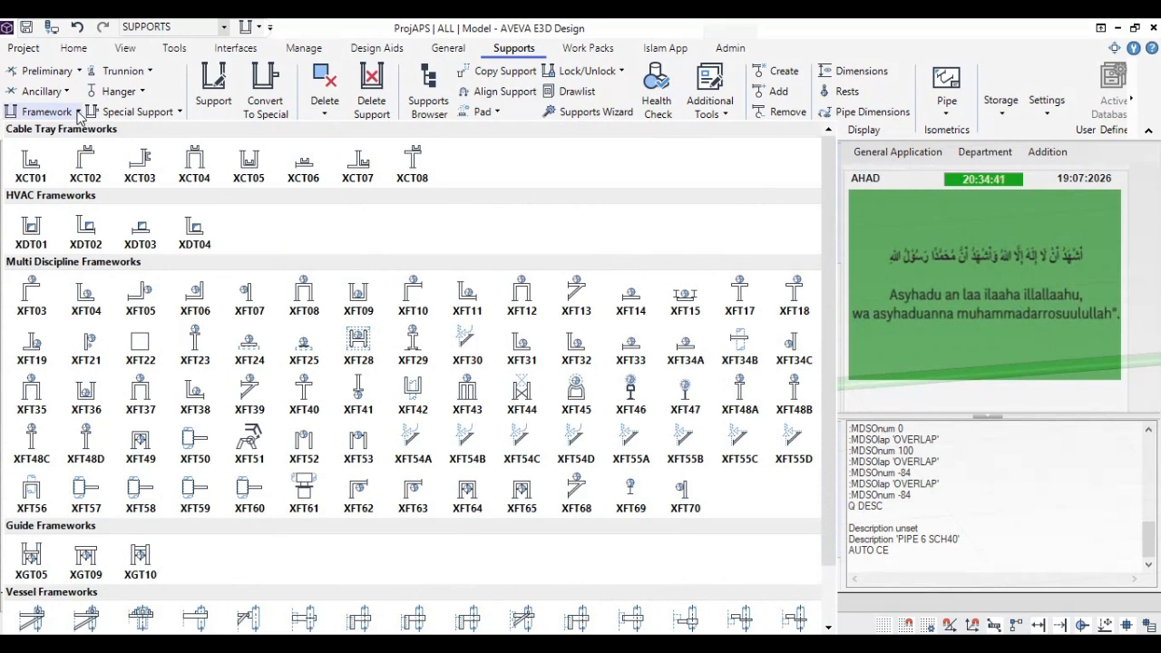
click(304, 297)
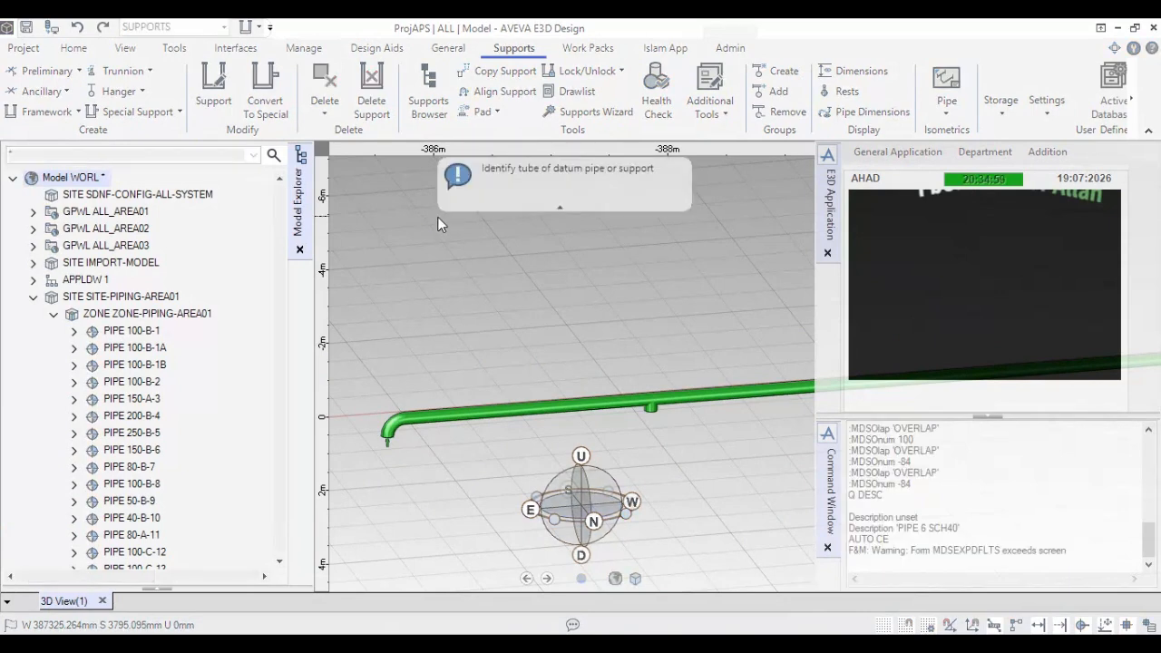
click(426, 419)
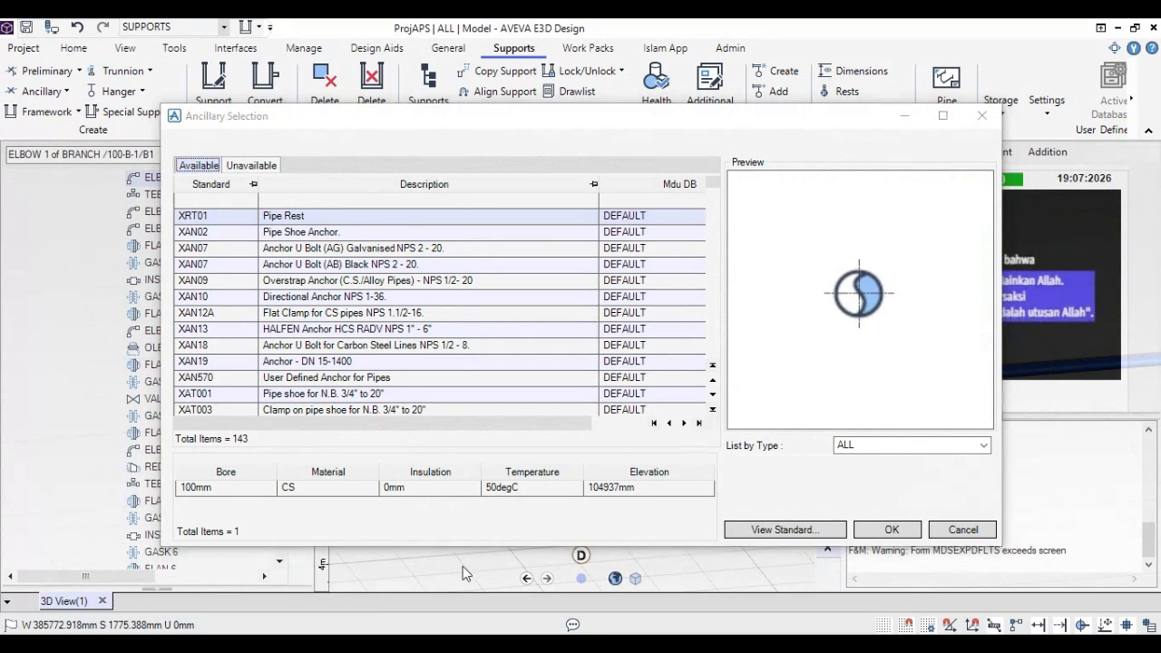
click(292, 218)
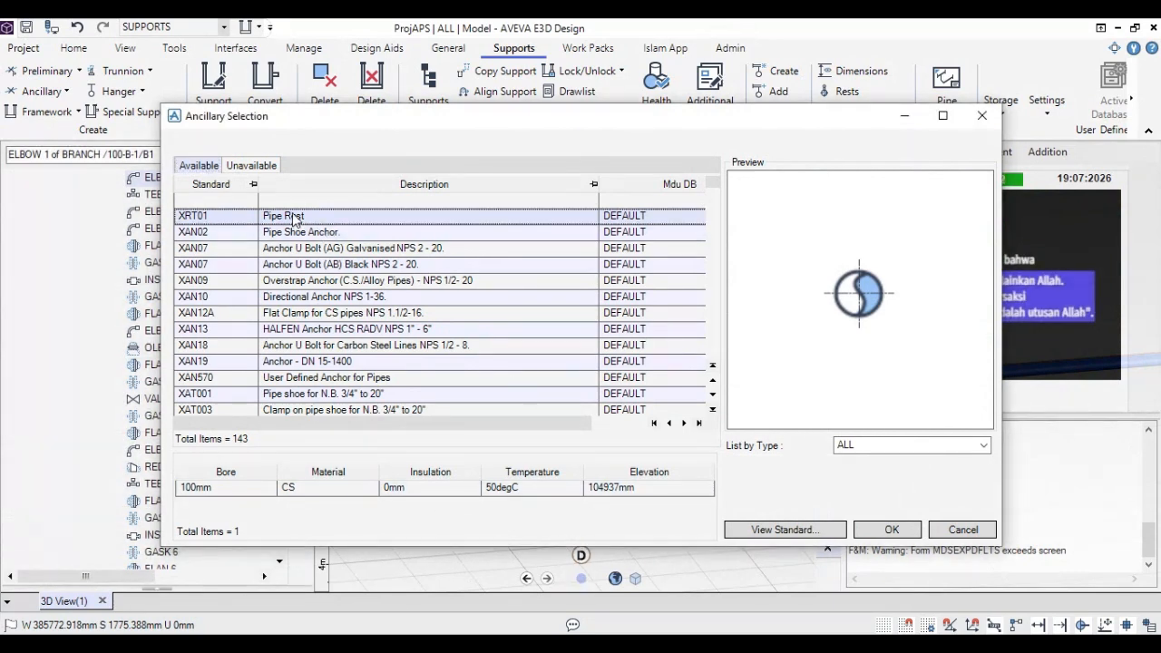
click(893, 530)
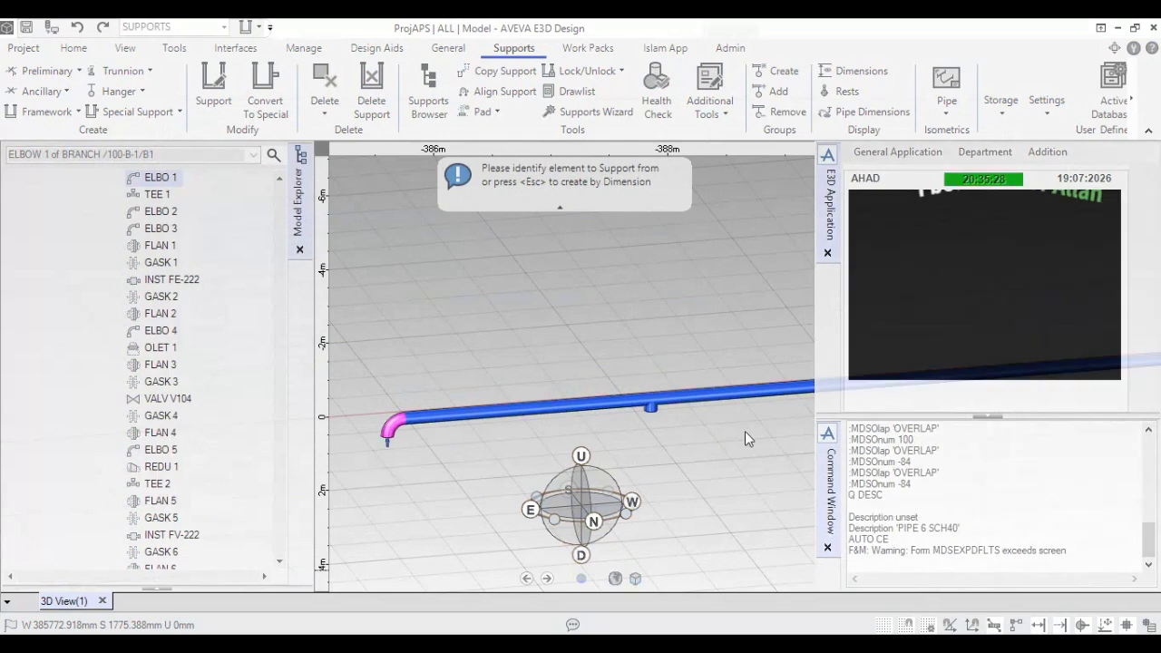
click(697, 388)
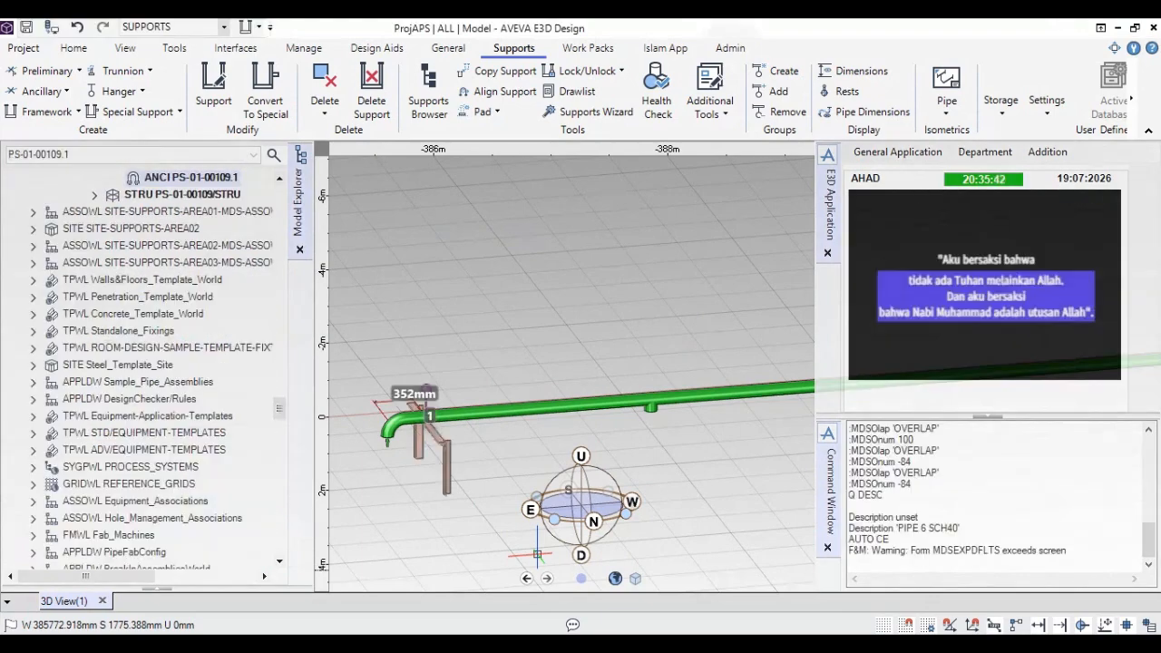
Step: Set the new support's distance from the elbow along the pipe to 652 mm
middle_drag(537, 554, 690, 490)
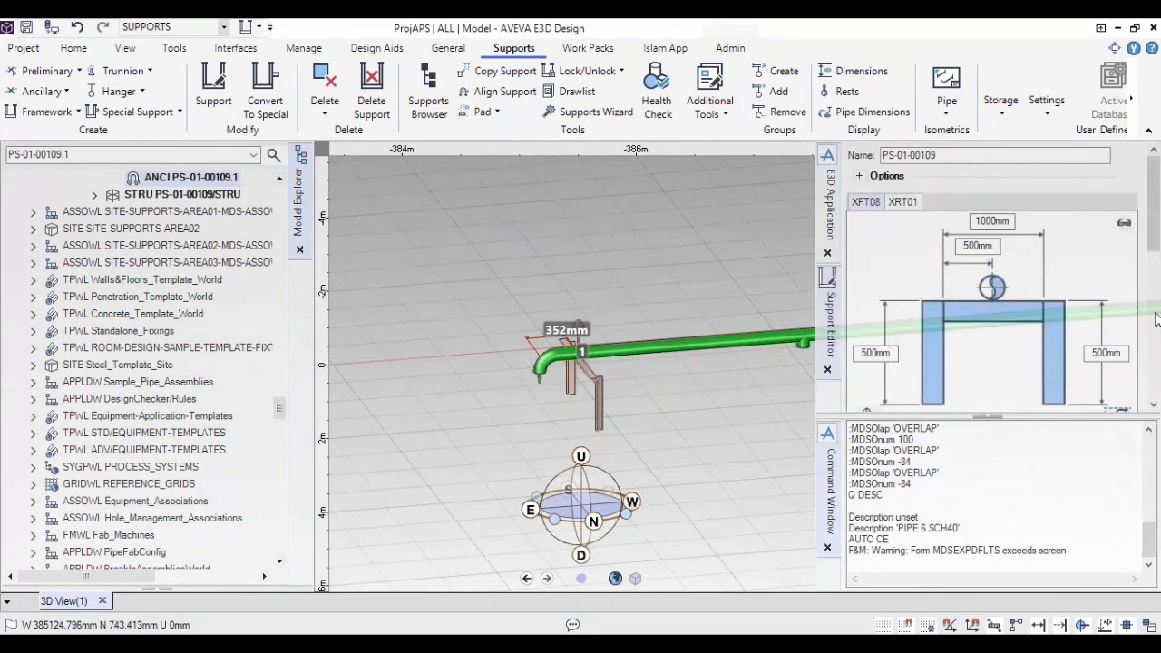
drag(1156, 252, 1157, 316)
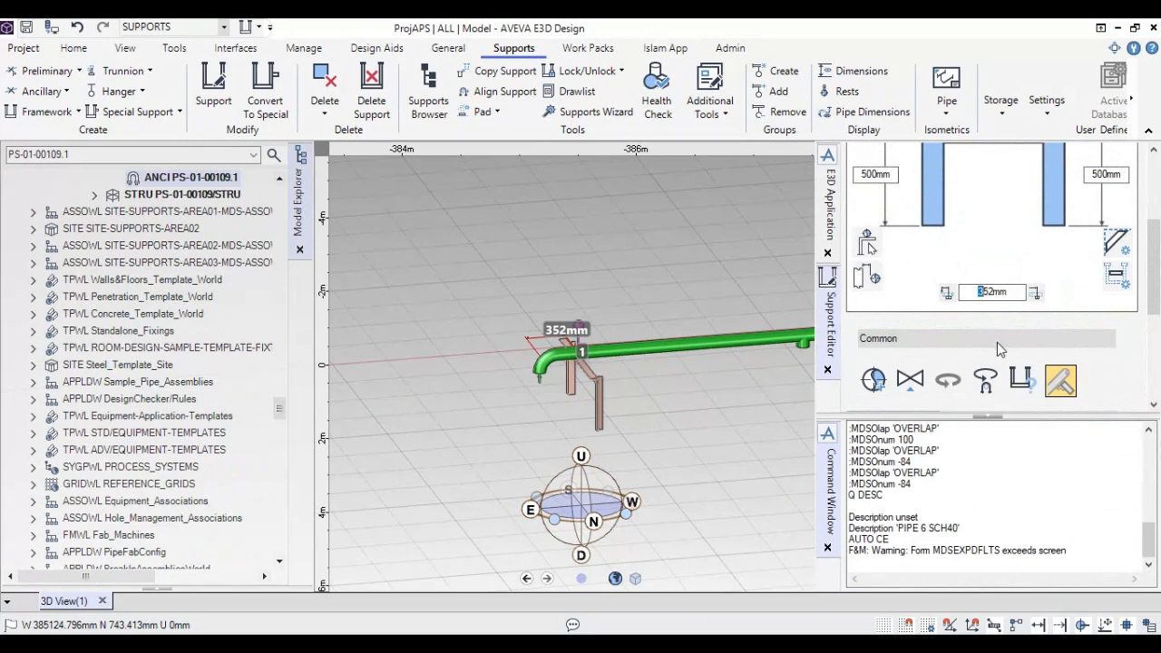
text(6)
drag(1007, 291, 981, 288)
click(1009, 291)
key(Return)
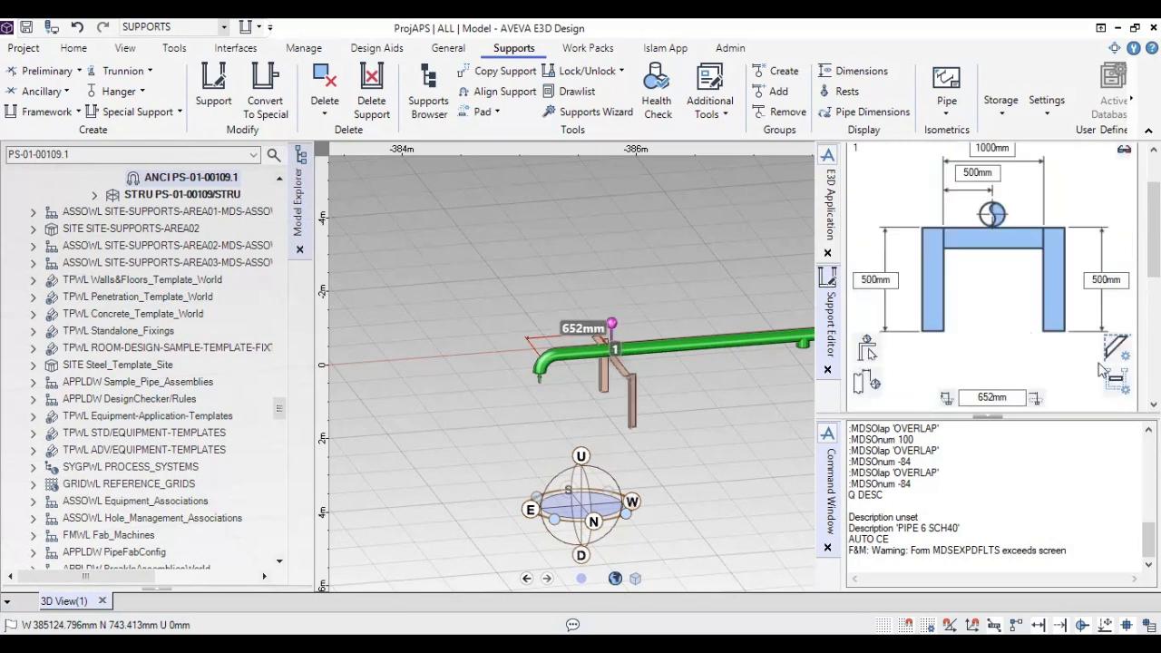
Step: Apply the PIPE 6 SCH40 steelwork template to the new support's framework and inspect it in the model
drag(1152, 261, 1150, 335)
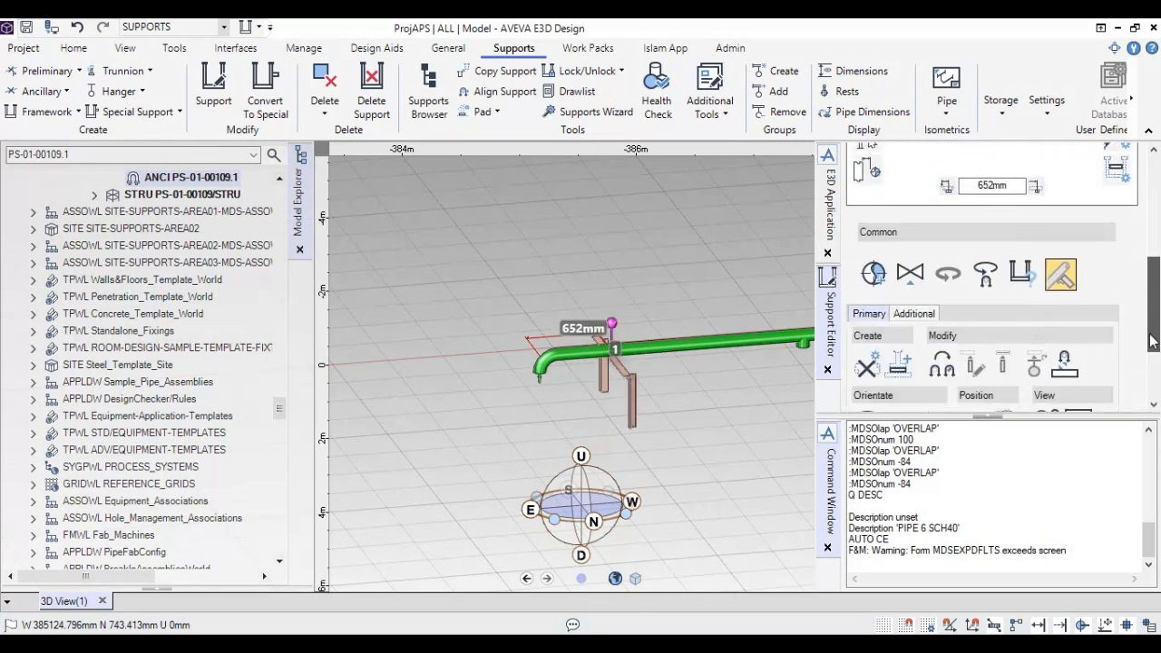
click(1022, 274)
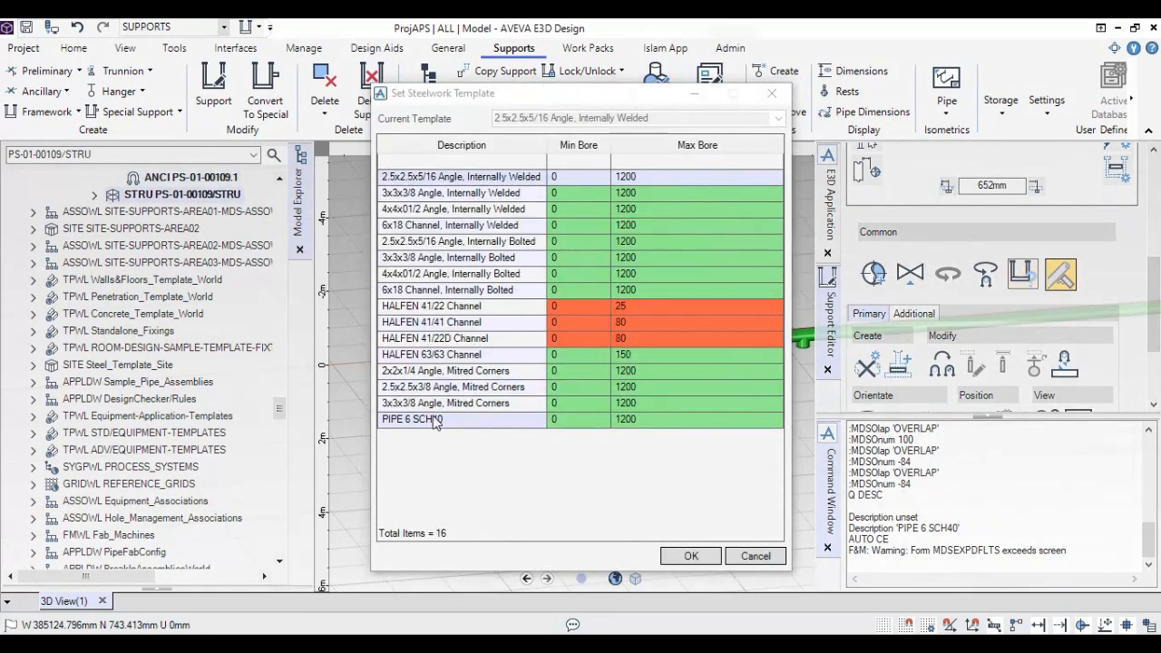
click(436, 421)
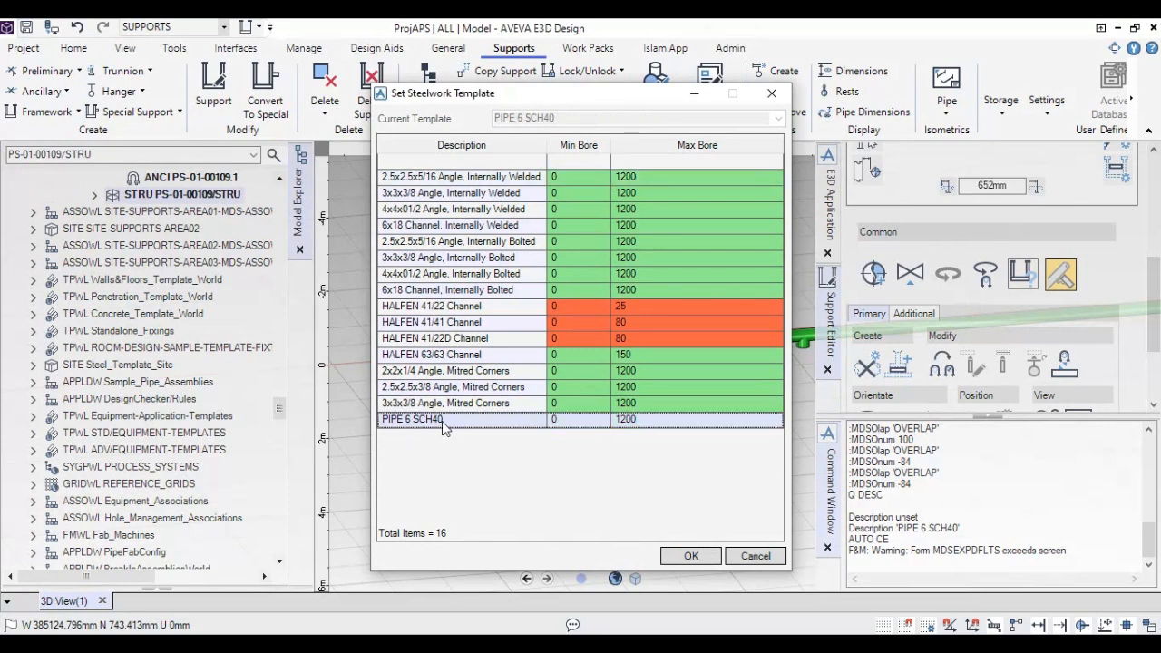
click(690, 557)
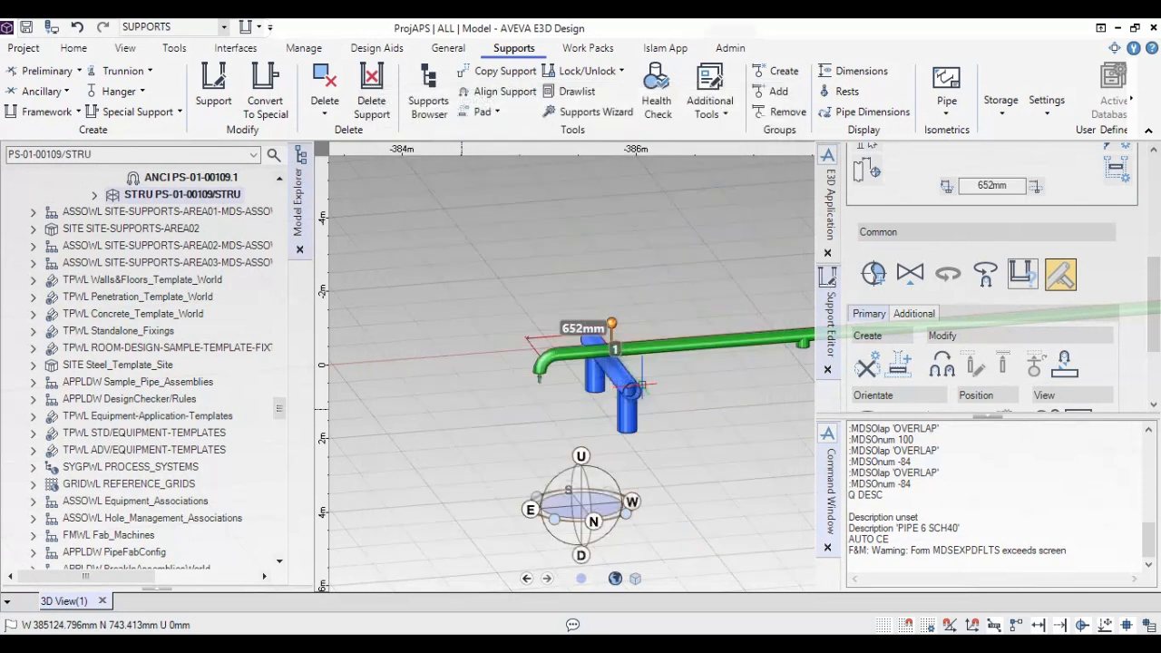
scroll(444, 359, up, 7)
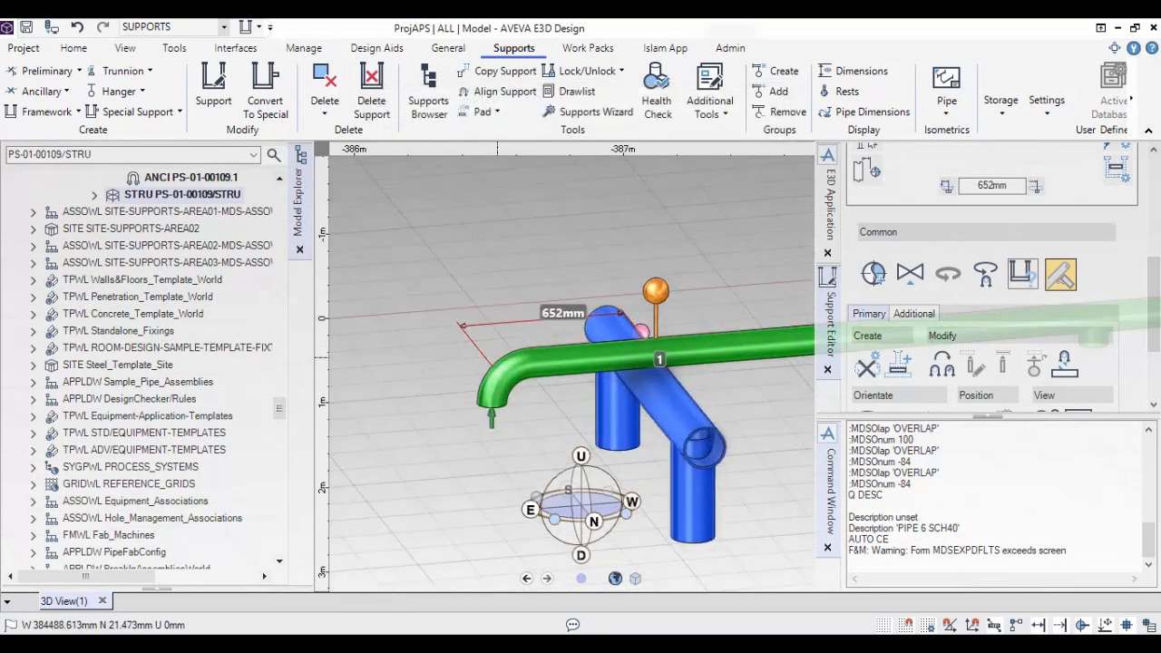
middle_drag(451, 348, 602, 235)
middle_drag(643, 331, 640, 327)
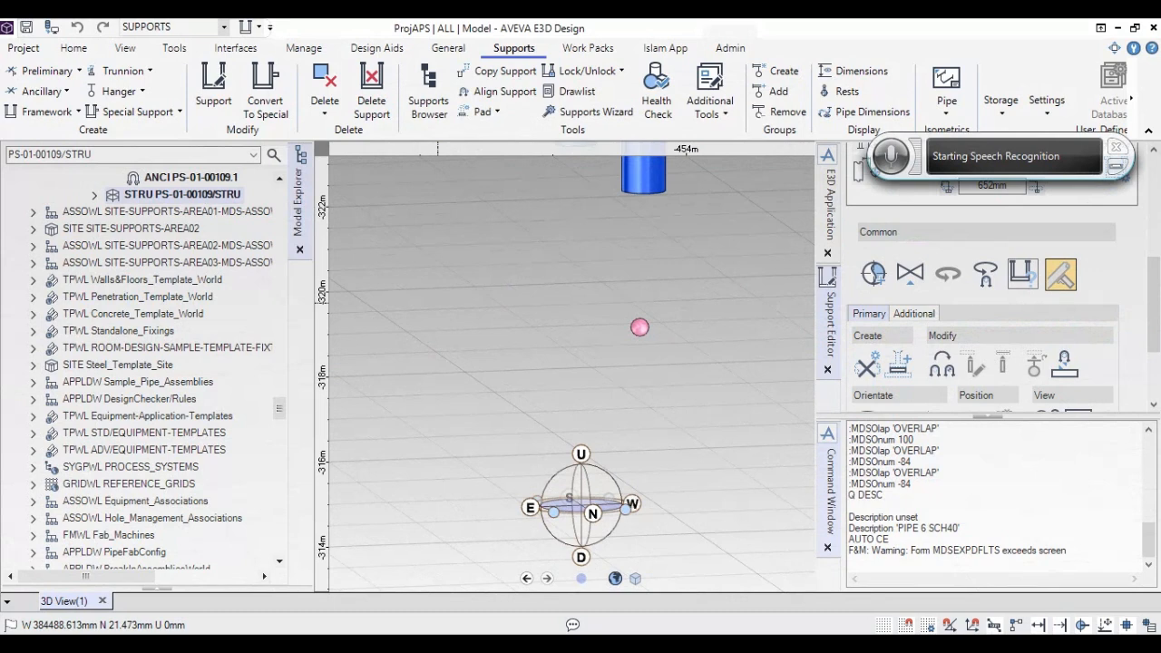
scroll(622, 270, down, 4)
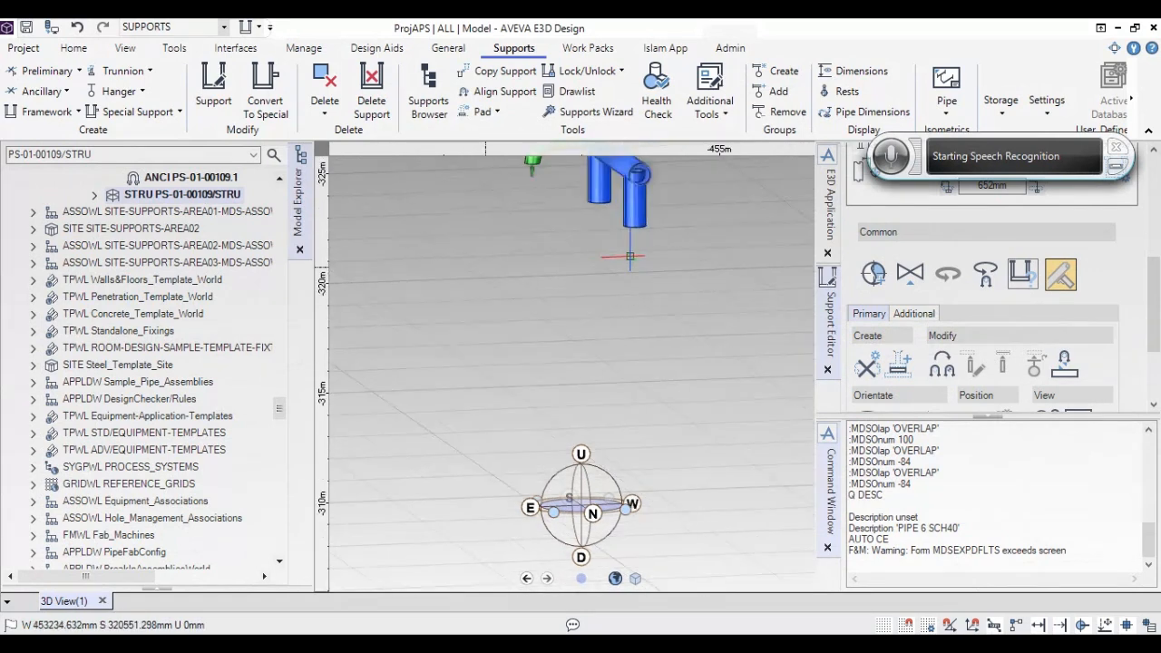
Step: Apply the edits to pipe support PS-01-00109 with its 6-inch pipe framework and inspect the steelwork joints beneath the pipe
scroll(630, 257, down, 2)
middle_drag(627, 270, 625, 326)
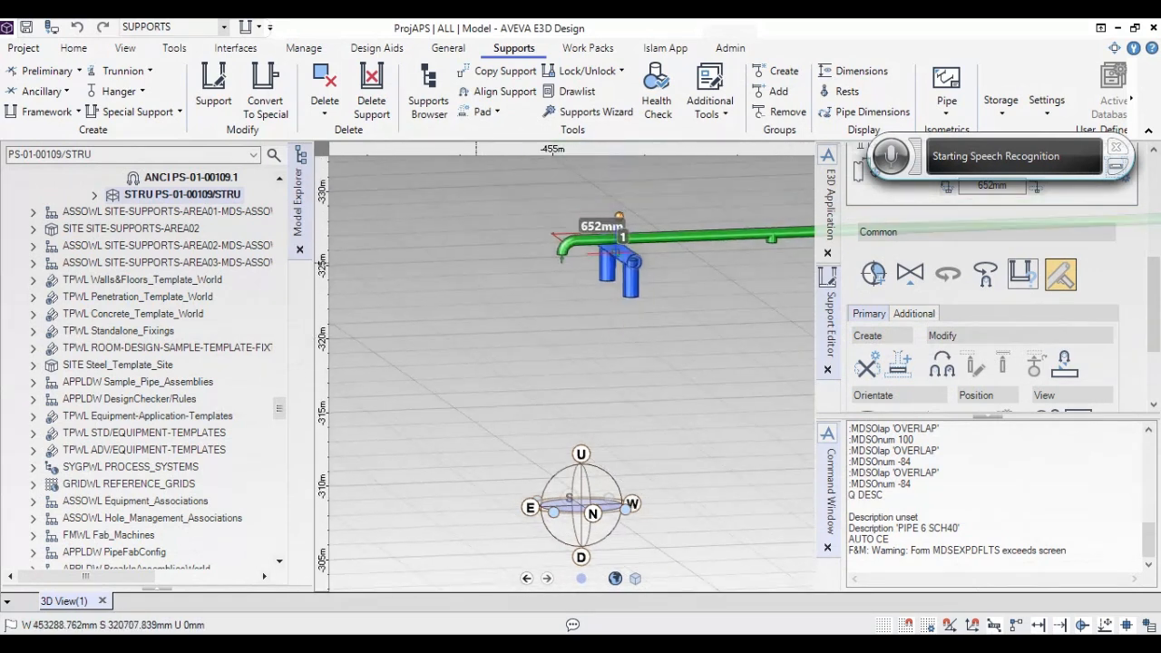
scroll(620, 254, up, 1)
scroll(620, 238, up, 4)
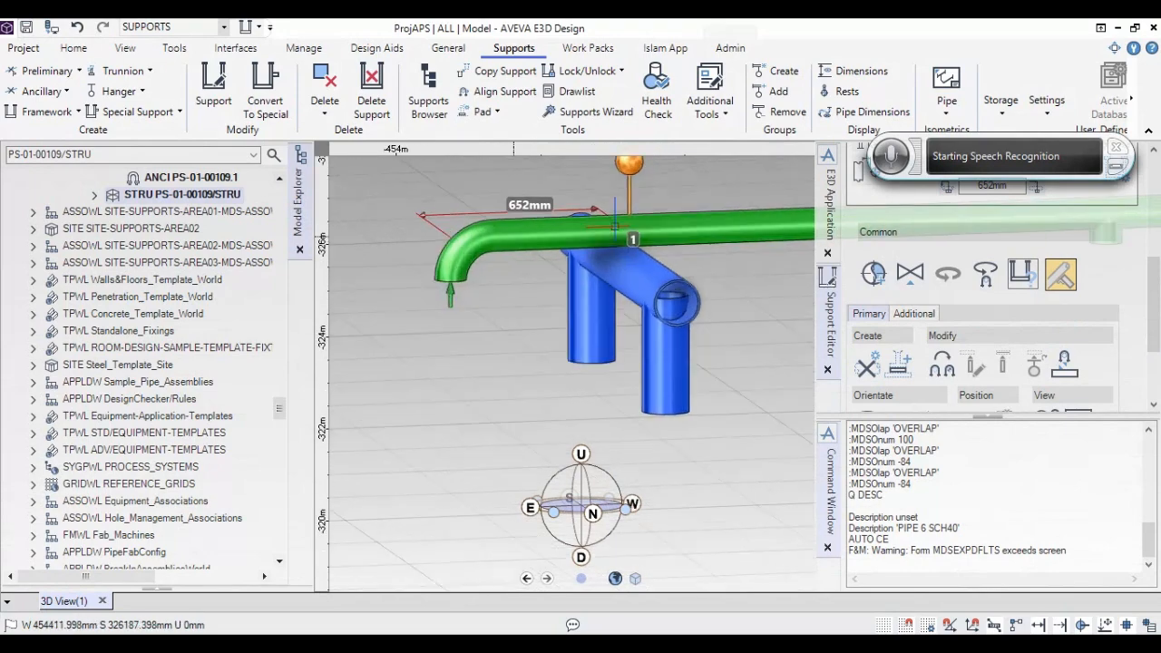
scroll(615, 227, up, 3)
mouse_move(657, 270)
middle_down()
mouse_move(715, 258)
mouse_move(700, 284)
middle_up()
scroll(700, 283, down, 2)
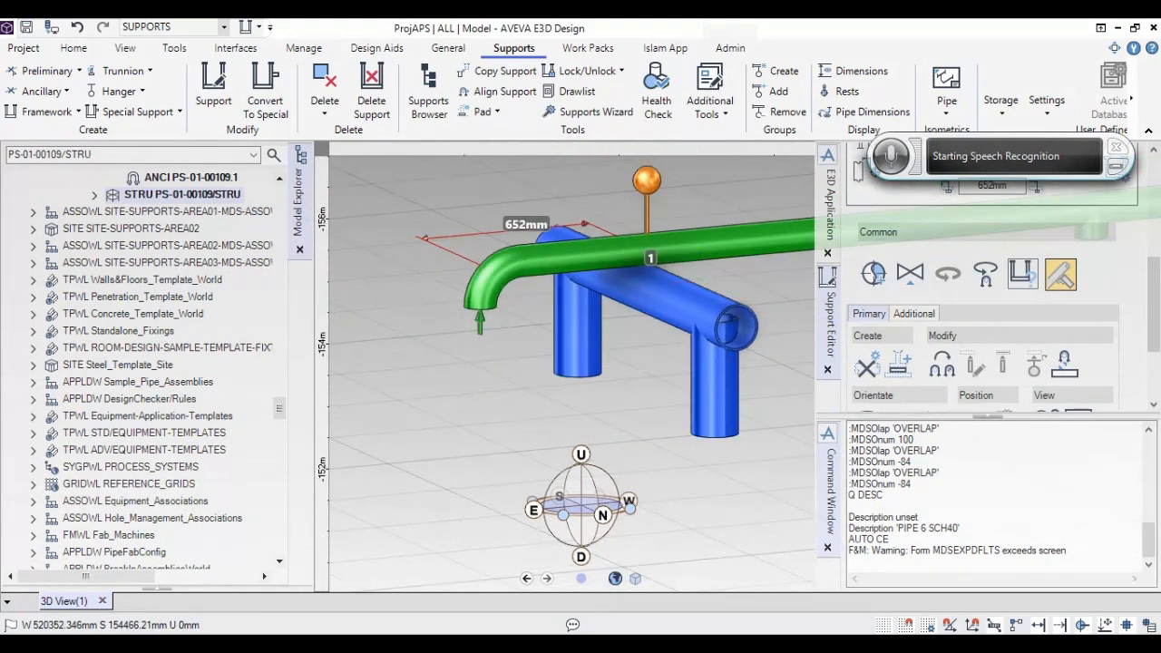
scroll(1157, 349, down, 3)
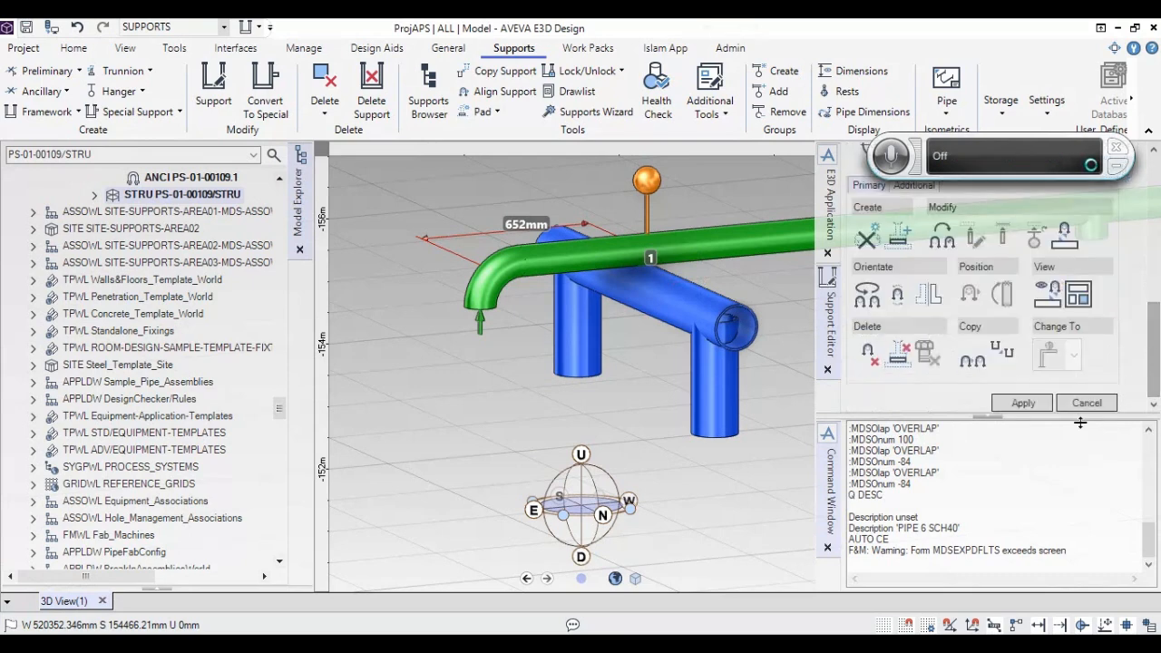
click(1028, 406)
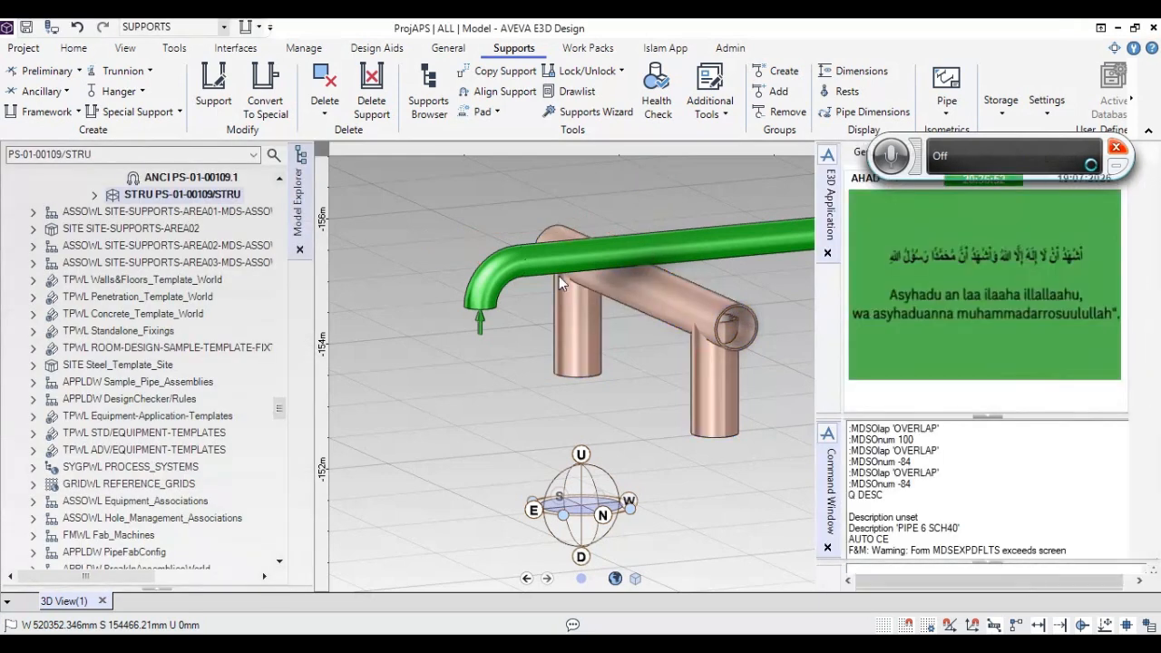
middle_drag(665, 276, 700, 278)
middle_drag(665, 331, 748, 227)
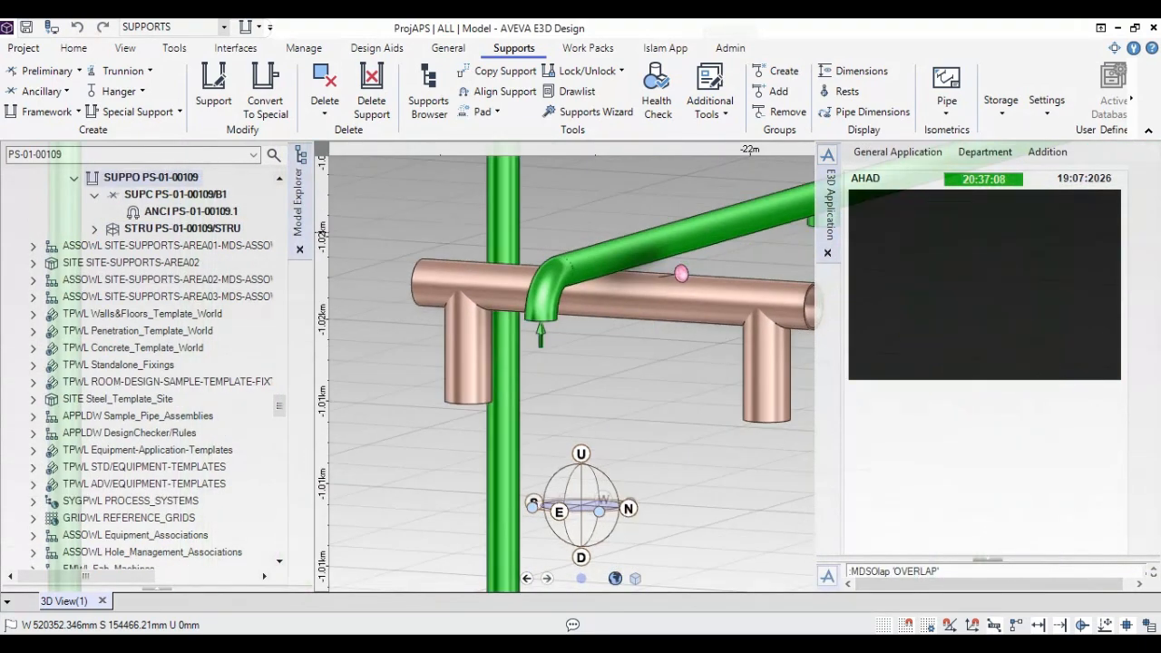